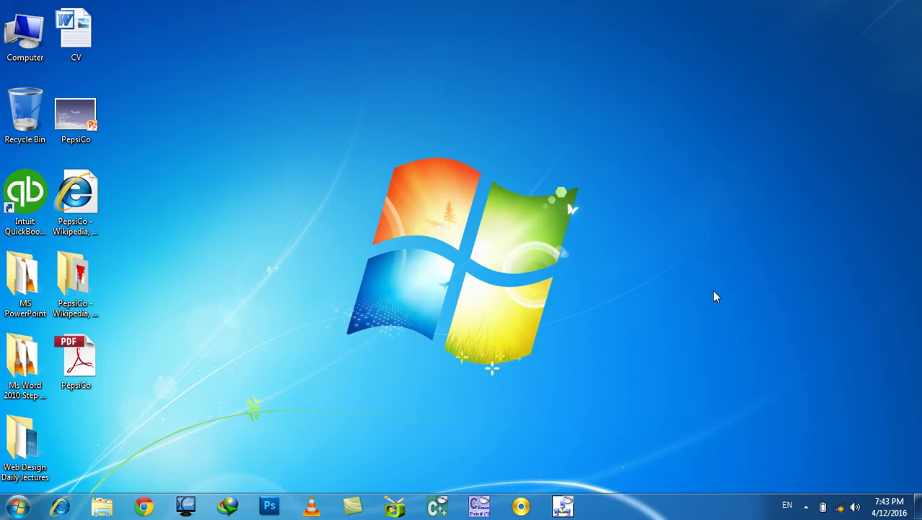
Step: Launch Microsoft Word with the winword command from the Run box
key("super+r")
type("winword")
key("Return")
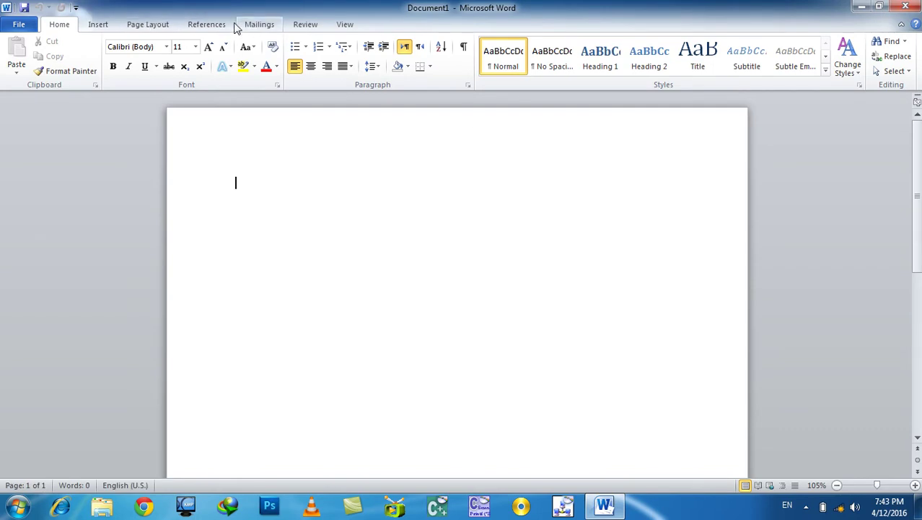
Step: Show the Mailings tab and its Start Mail Merge commands
left_click(257, 25)
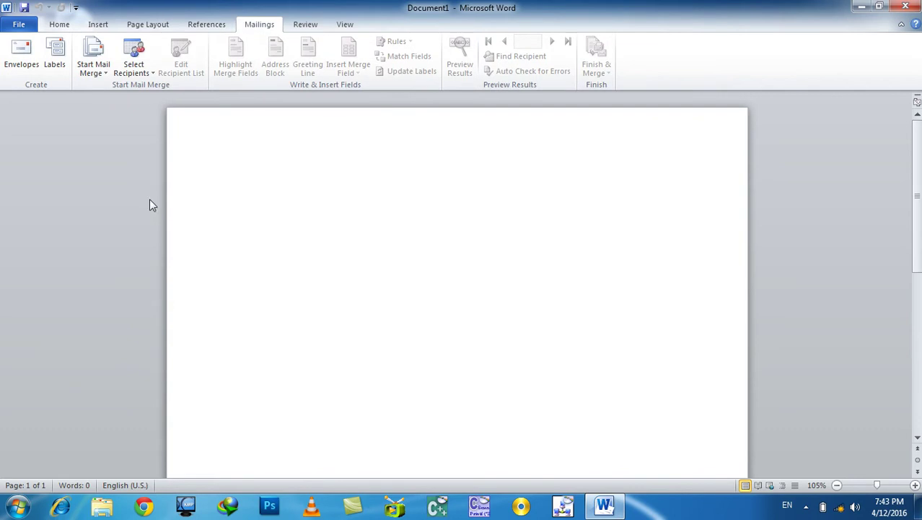
left_click(89, 66)
Step: Type the 'Dear friend:' greeting with an empty line above it
type("Dear ")
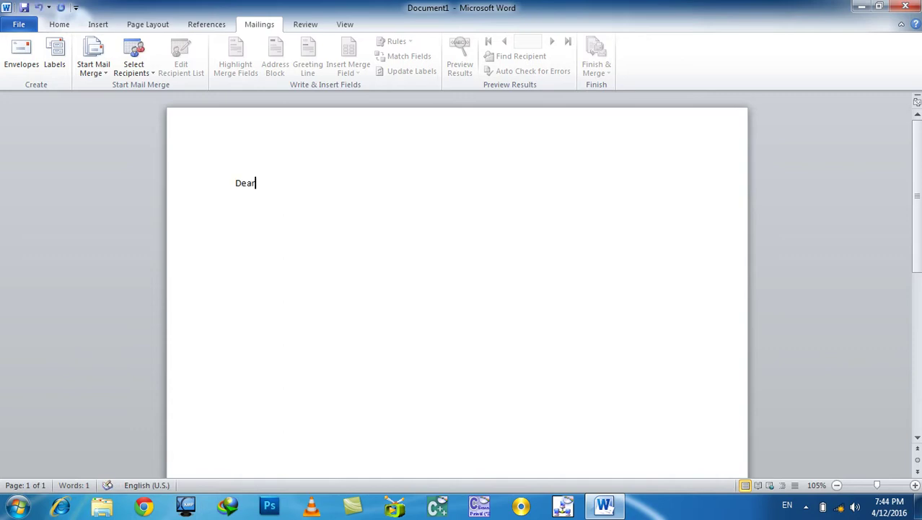
type("friend")
type(":")
key("Return")
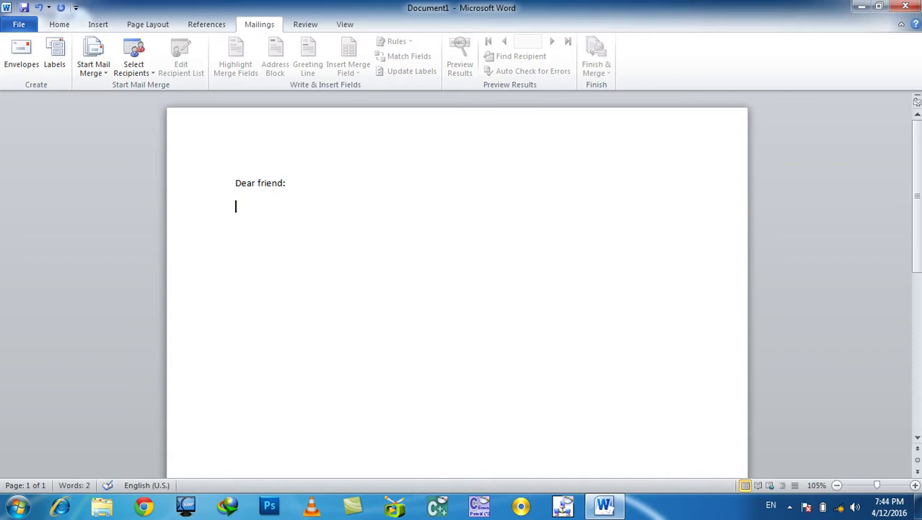
key("Up")
left_click(236, 182)
key("Return")
key("Up")
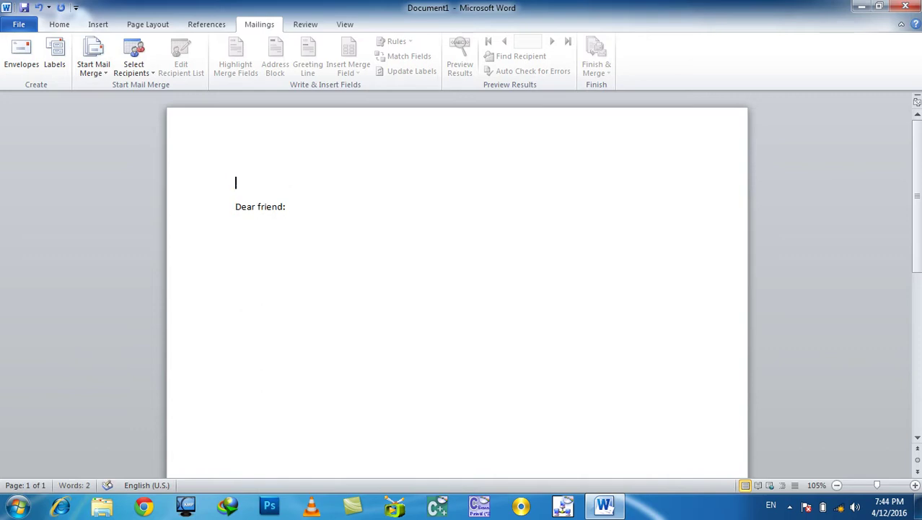
Step: Add a centred, enlarged, bold 'Invitation Letter' title above the greeting
type("Invitation Letter")
key("ctrl+e")
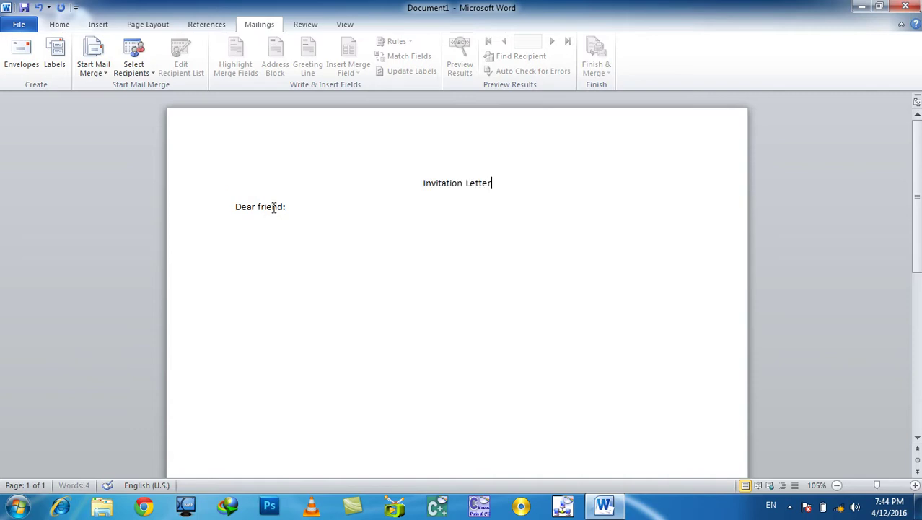
key("shift+Left")
key("shift+Left")
key("shift+Left")
key("shift+Left")
key("shift+Left")
key("shift+Left")
key("shift+Left")
key("shift+Left")
key("ctrl+shift+period")
key("ctrl+shift+period")
key("ctrl+b")
key("ctrl+shift+period")
Step: Insert a horizontal rule below the greeting and three =rand() sample paragraphs
key("Down")
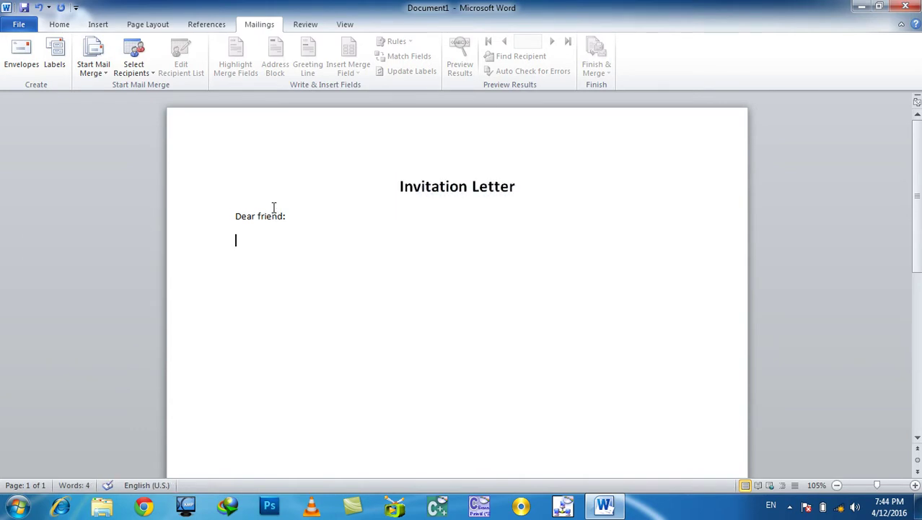
key("Return")
type("-----")
key("Return")
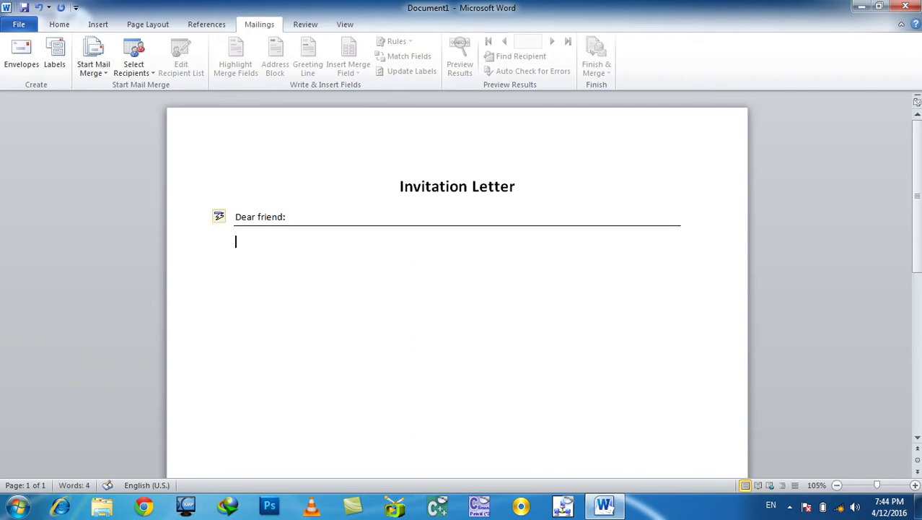
type("=rand()")
key("Return")
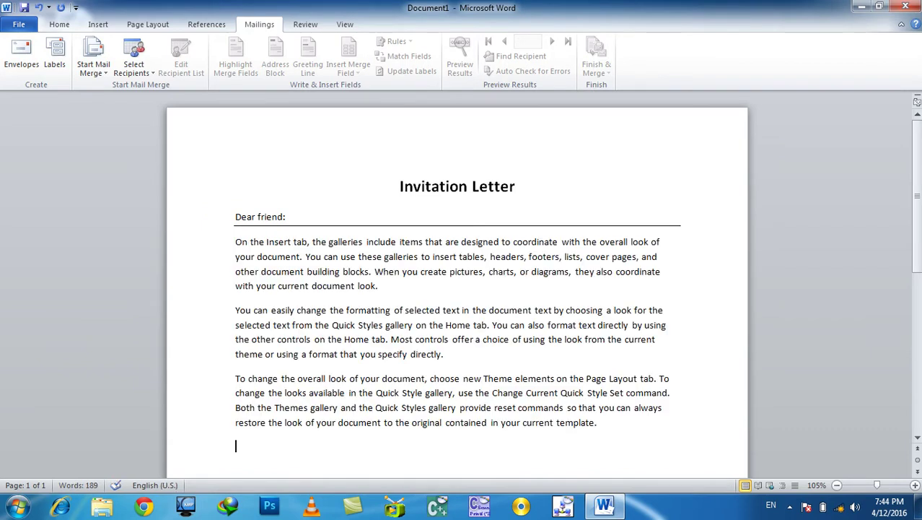
left_click(339, 210)
Step: Add a blank line under the greeting and launch the Step by Step Mail Merge Wizard
key("Return")
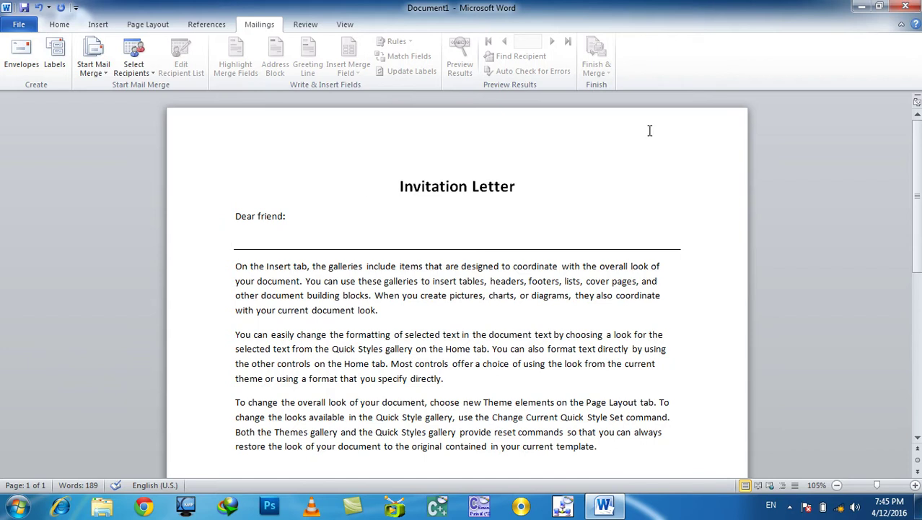
left_click(90, 75)
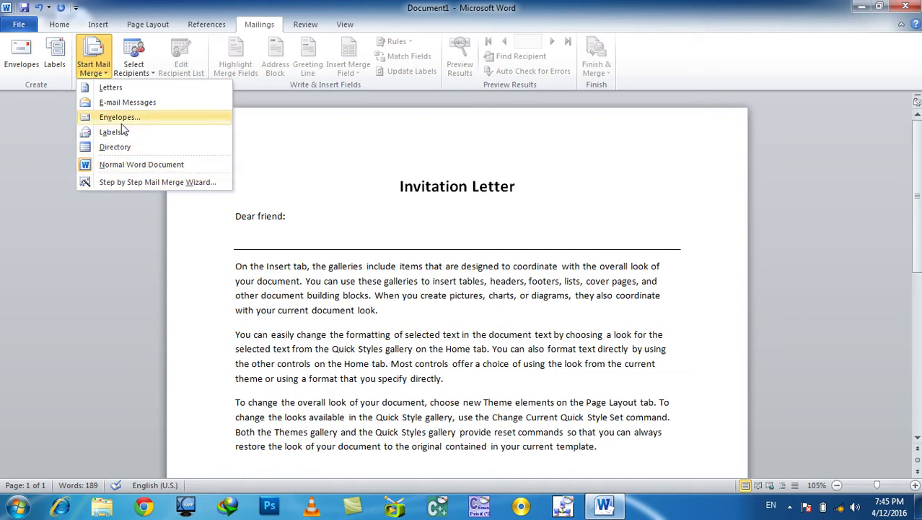
left_click(157, 183)
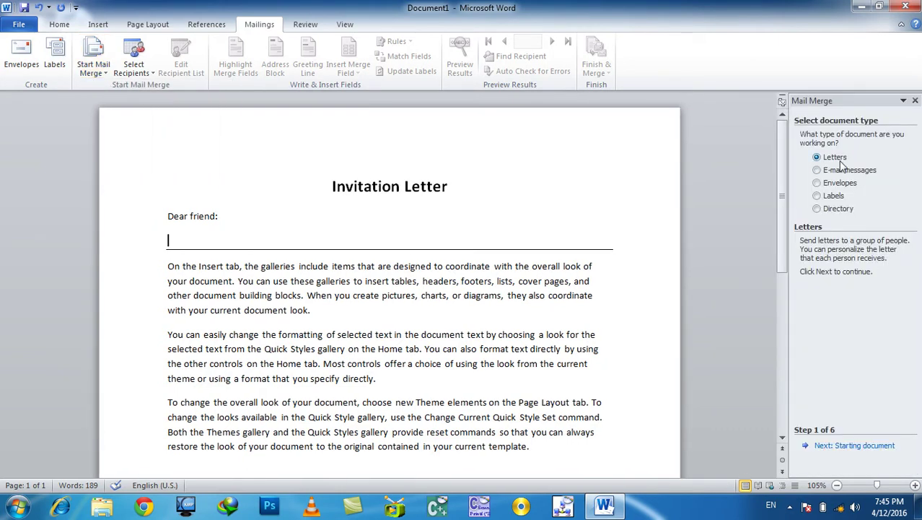
Step: Keep 'Use the current document' as the starting document and advance to recipient selection
left_click(854, 446)
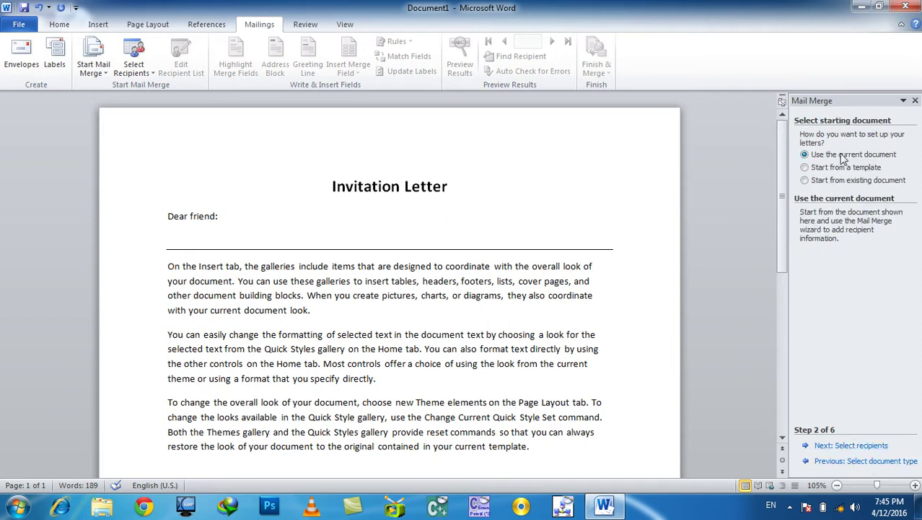
left_click_drag(496, 431, 354, 296)
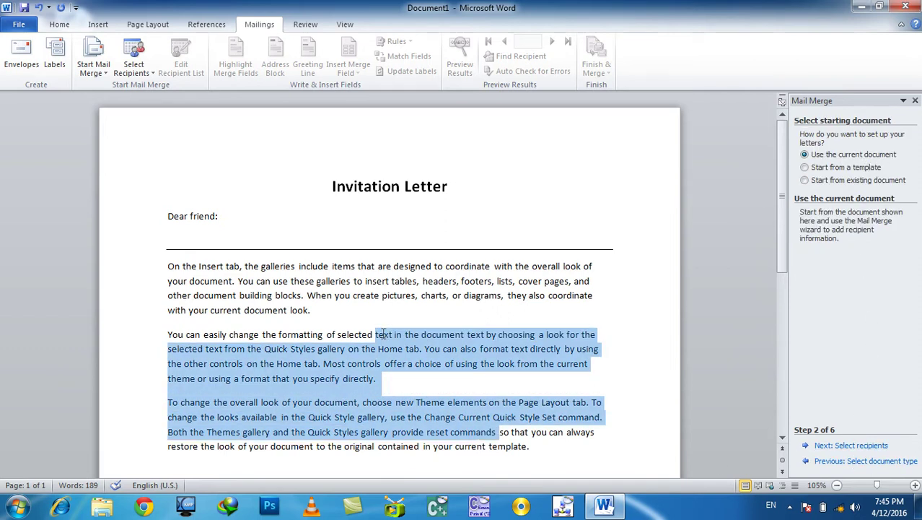
left_click(357, 309)
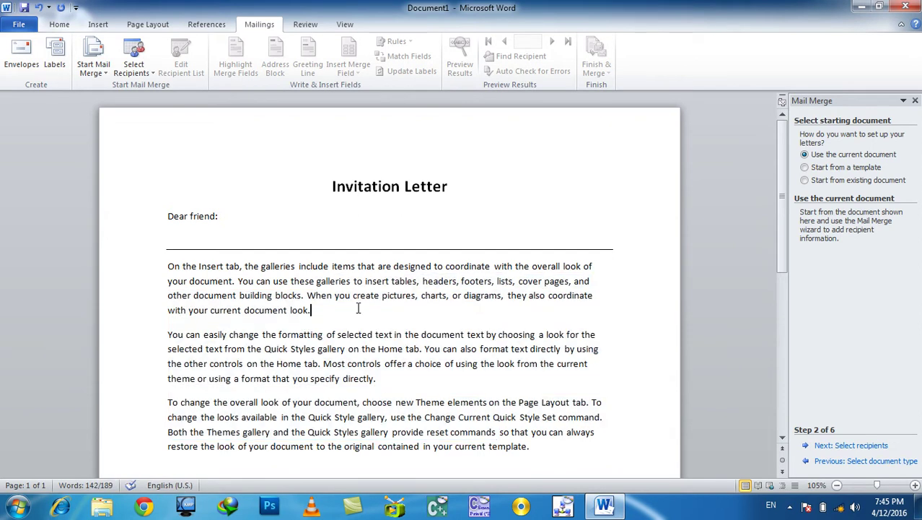
left_click(832, 186)
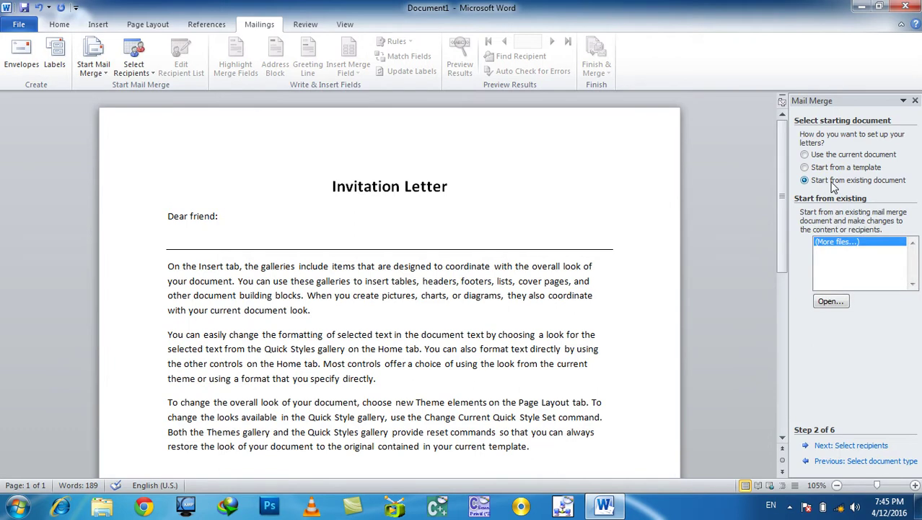
left_click(829, 170)
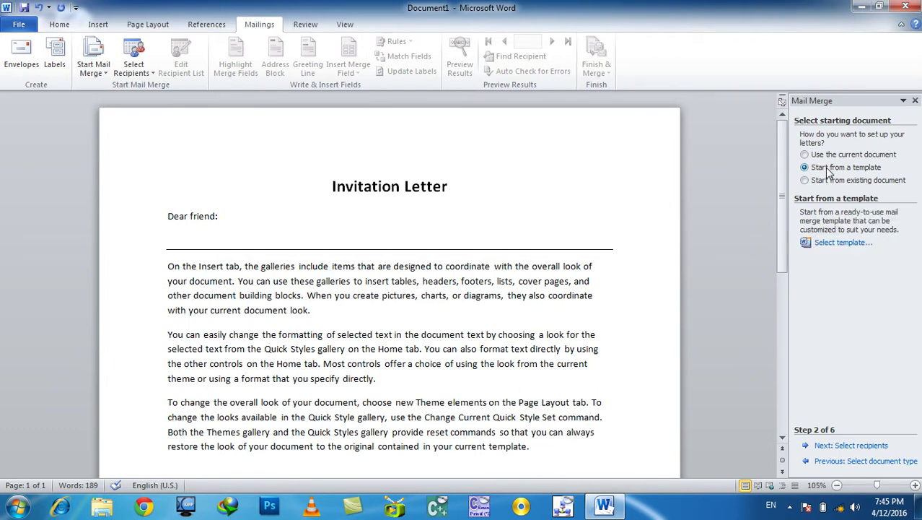
left_click(843, 242)
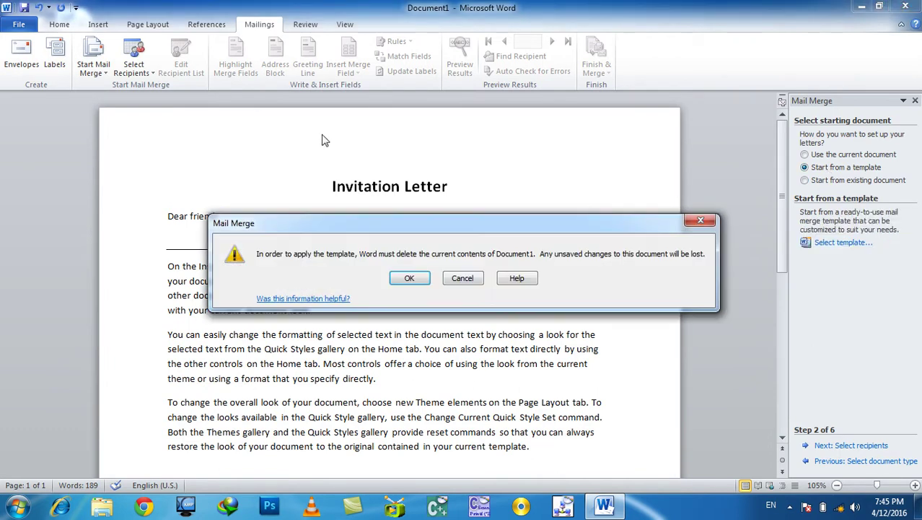
left_click(463, 278)
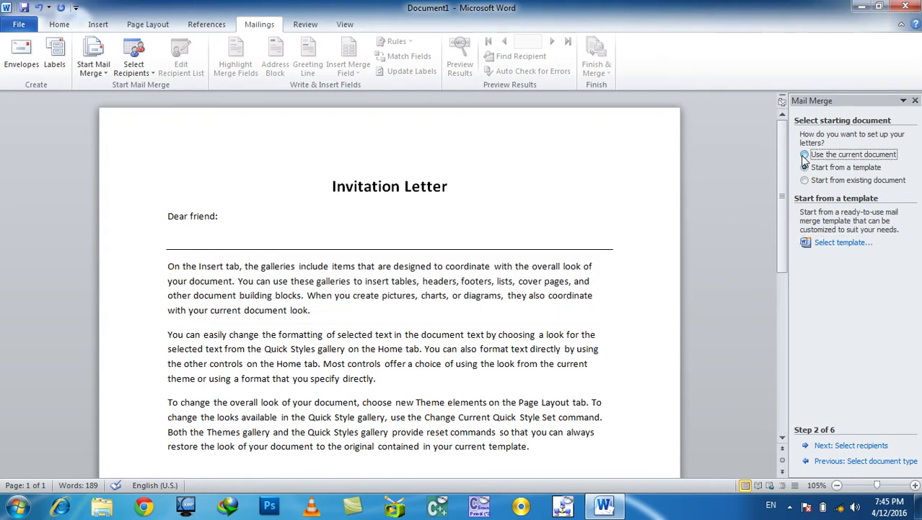
left_click(306, 217)
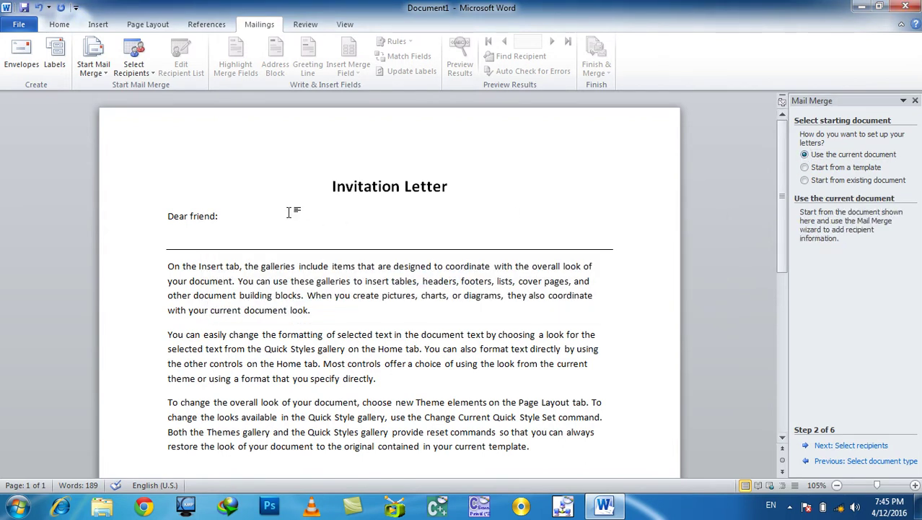
left_click(835, 447)
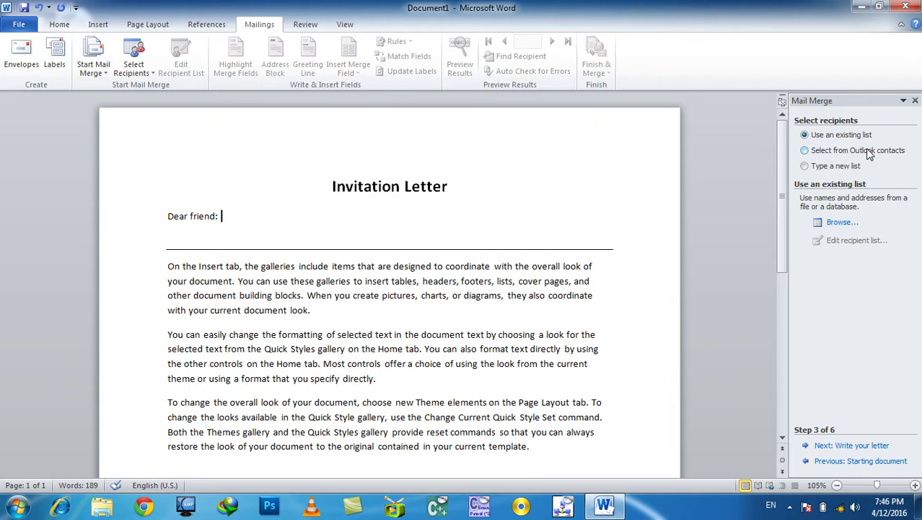
Step: Choose 'Type a new list', preview the New Address List form, then cancel it
left_click(813, 171)
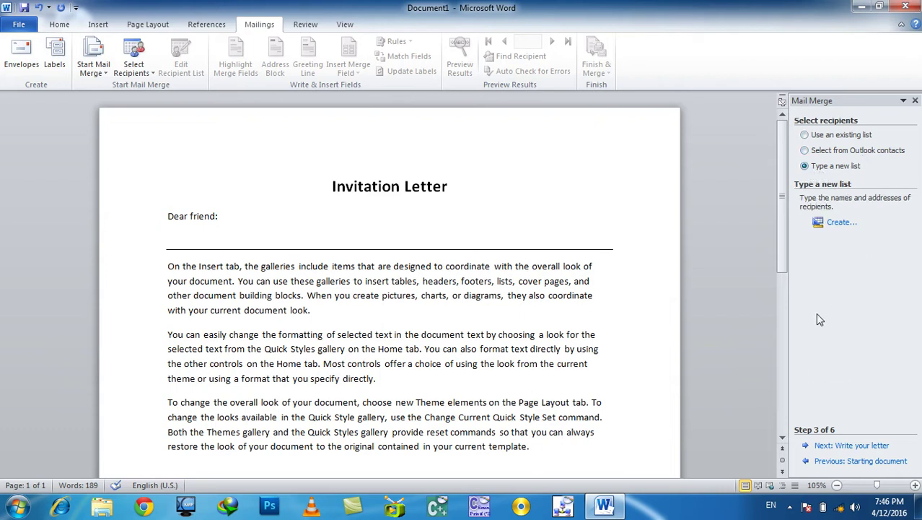
left_click(842, 222)
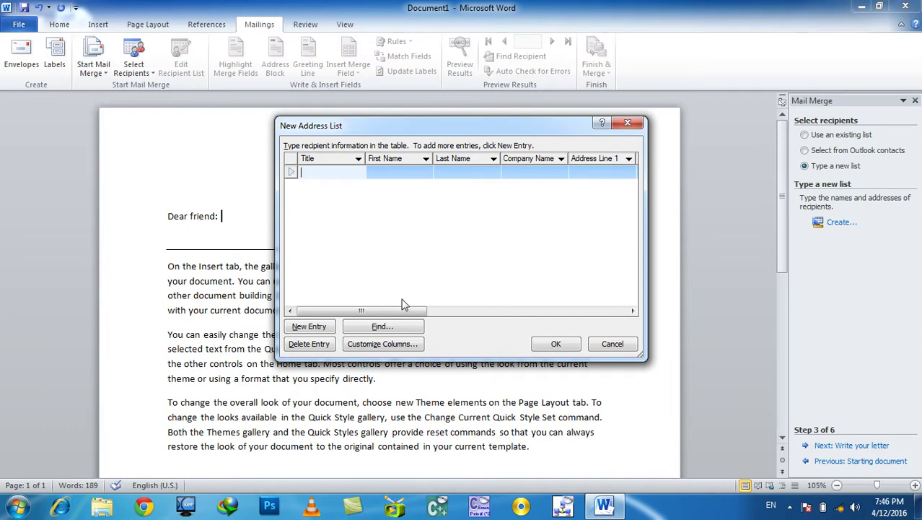
key("Tab")
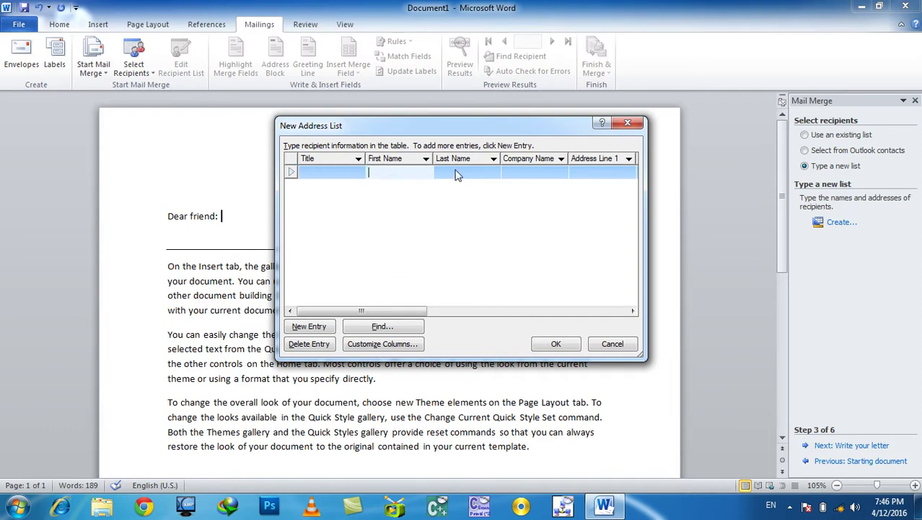
key("Tab")
key("Tab")
key("Tab")
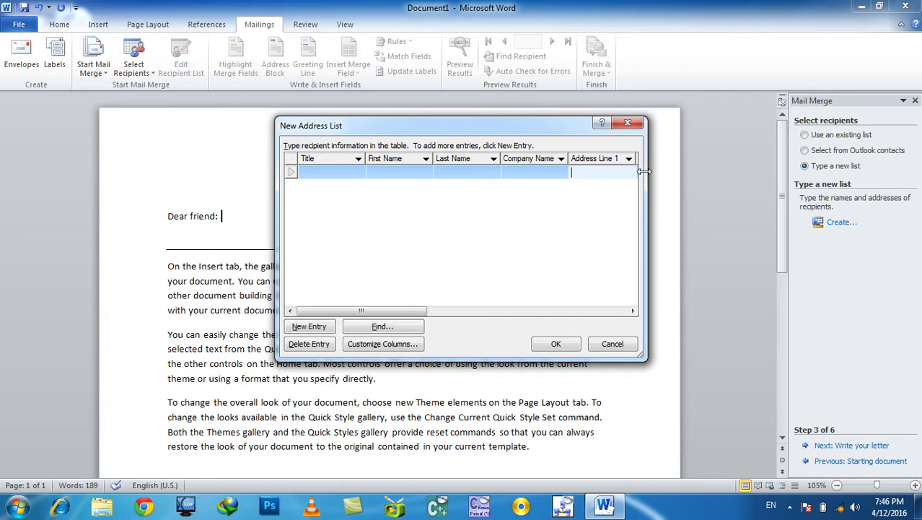
left_click(611, 343)
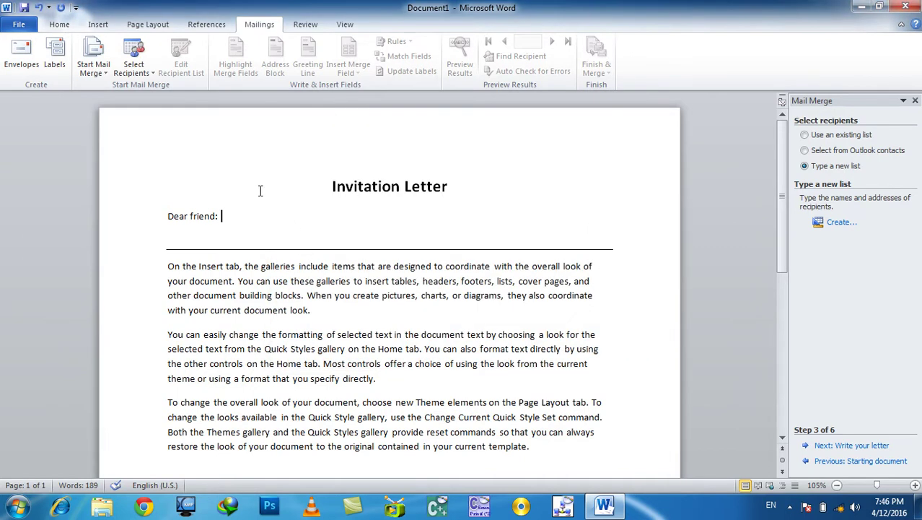
Step: Type 'Contact #:' and 'Address:' on new lines below the greeting
key("Return")
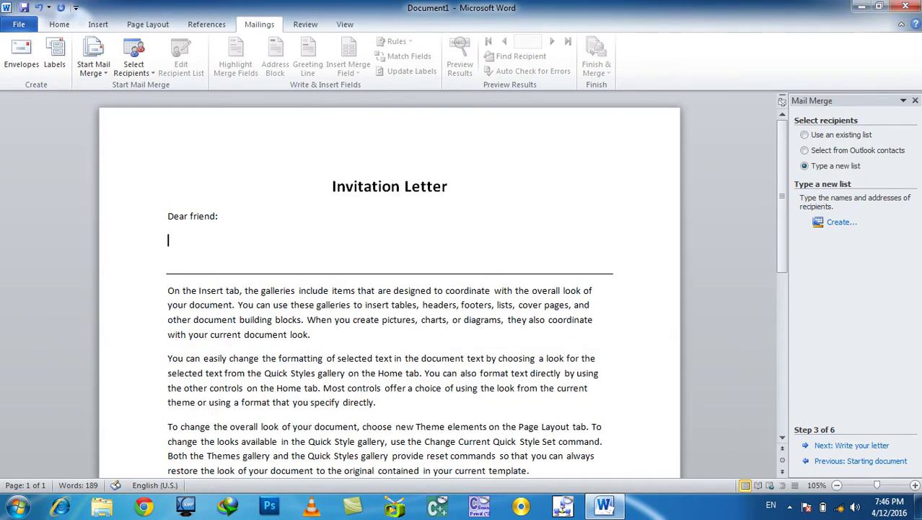
type("Contact ")
type("#:")
key("Return")
type("Address:")
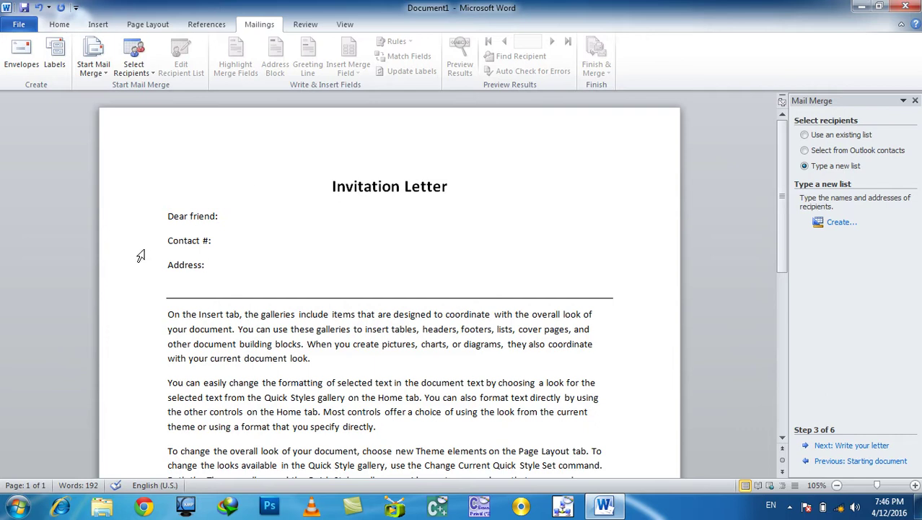
Step: Bold the greeting and both label lines, then bring up the New Address List form
mouse_move(140, 259)
left_mouse_down()
mouse_move(136, 186)
mouse_move(135, 215)
left_mouse_up()
key("ctrl+b")
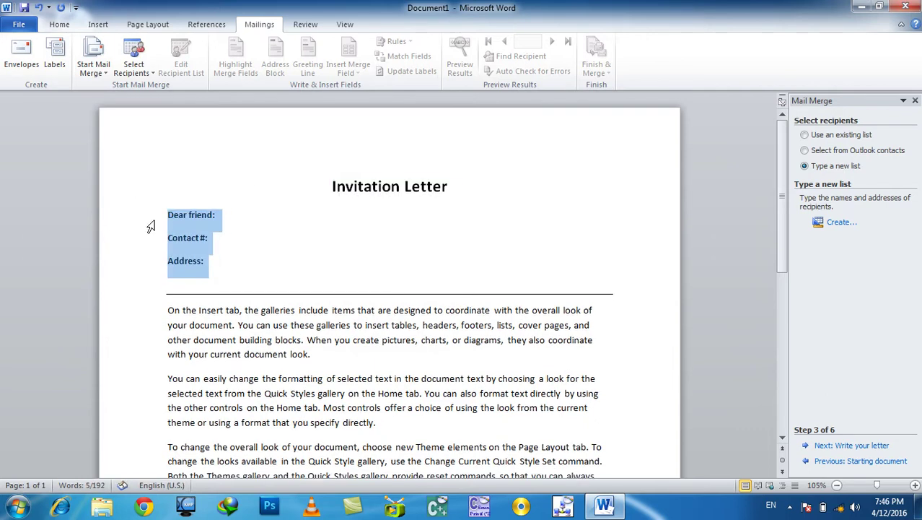
left_click(220, 189)
left_click(281, 215)
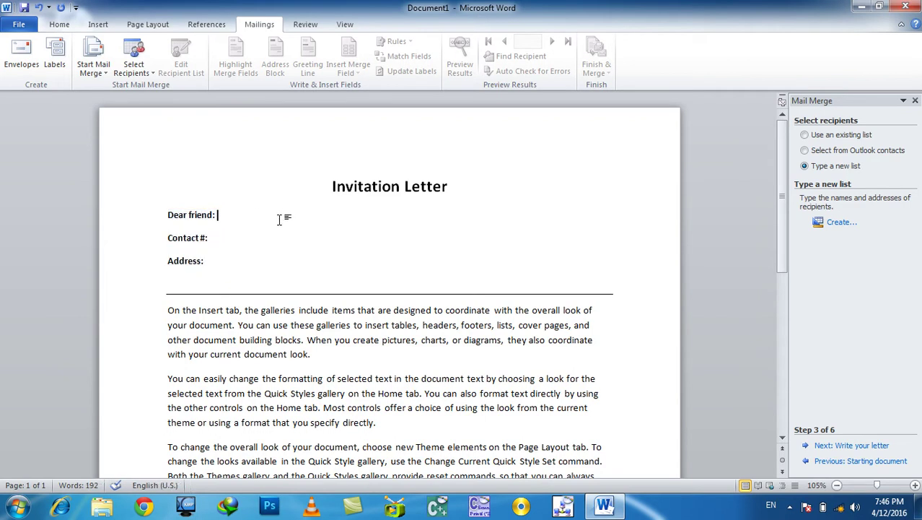
left_click(837, 222)
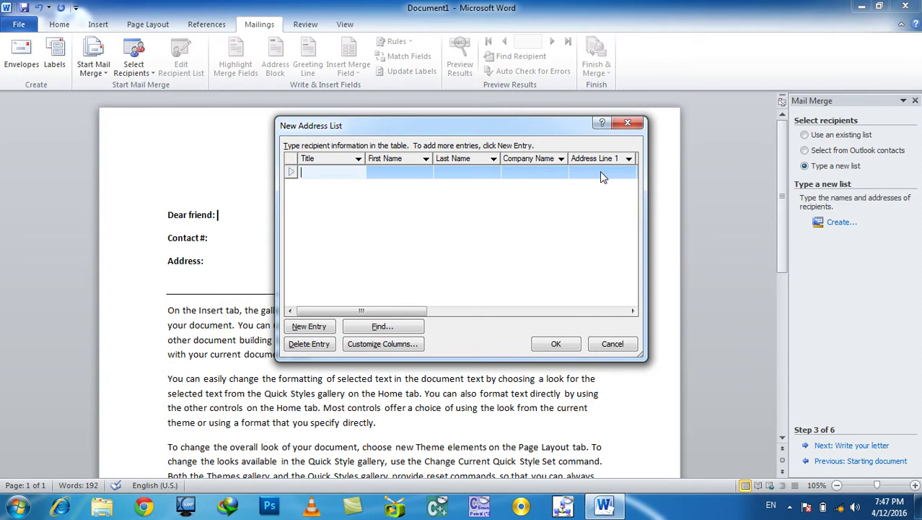
Step: In Customize Address List, delete every default field from Title through E-mail Address
left_click(414, 345)
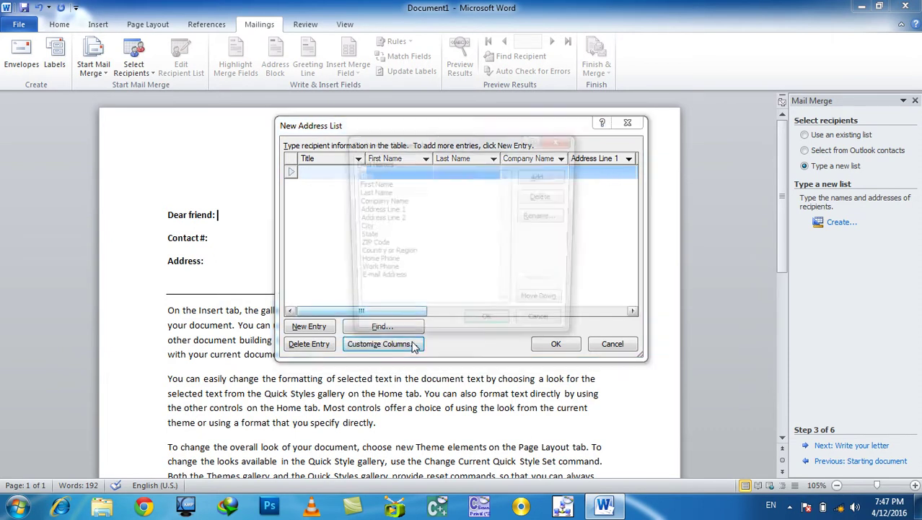
left_click(534, 197)
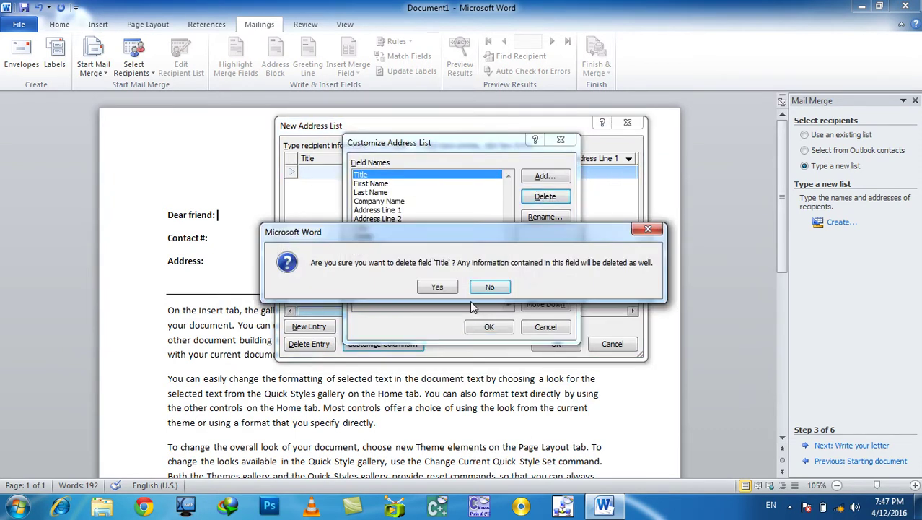
left_click(445, 289)
left_click(540, 200)
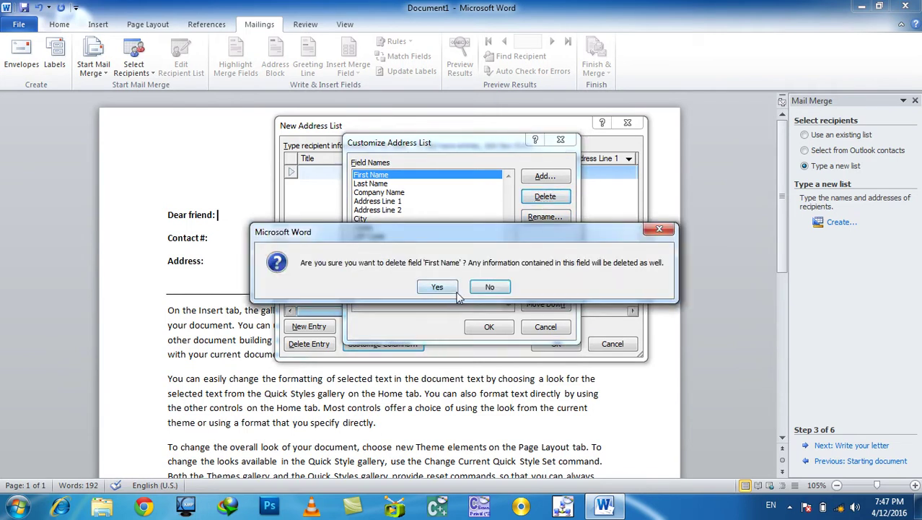
left_click(454, 290)
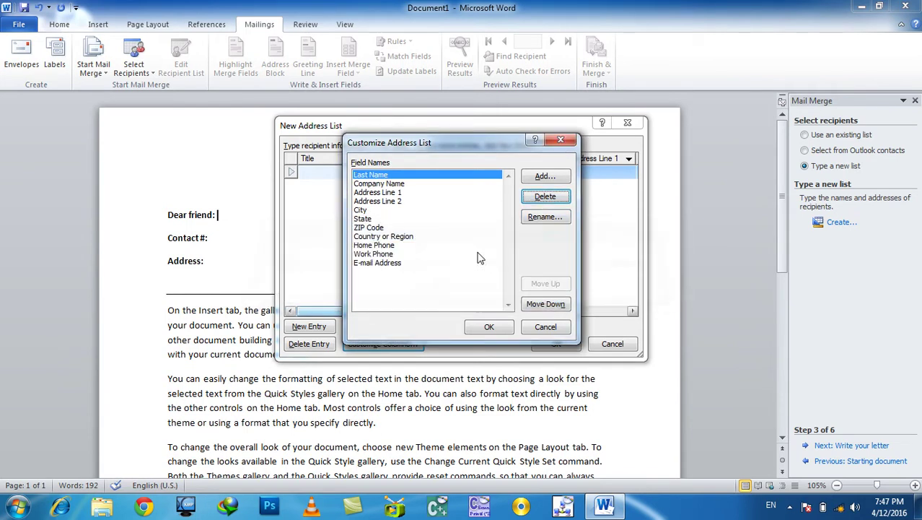
left_click(542, 202)
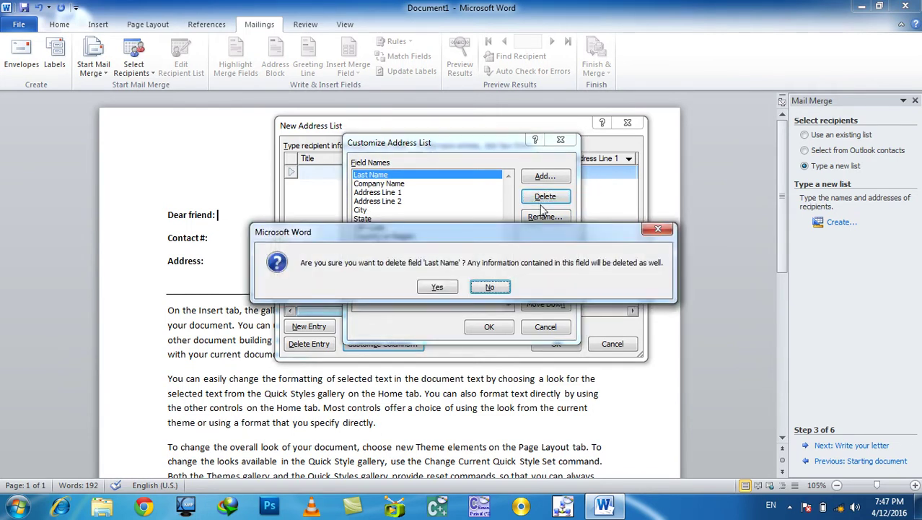
key("y")
left_click(542, 199)
key("y")
left_click(543, 199)
key("y")
left_click(542, 201)
key("y")
left_click(541, 201)
key("y")
left_click(541, 200)
key("y")
left_click(543, 199)
key("y")
left_click(543, 199)
key("y")
left_click(543, 199)
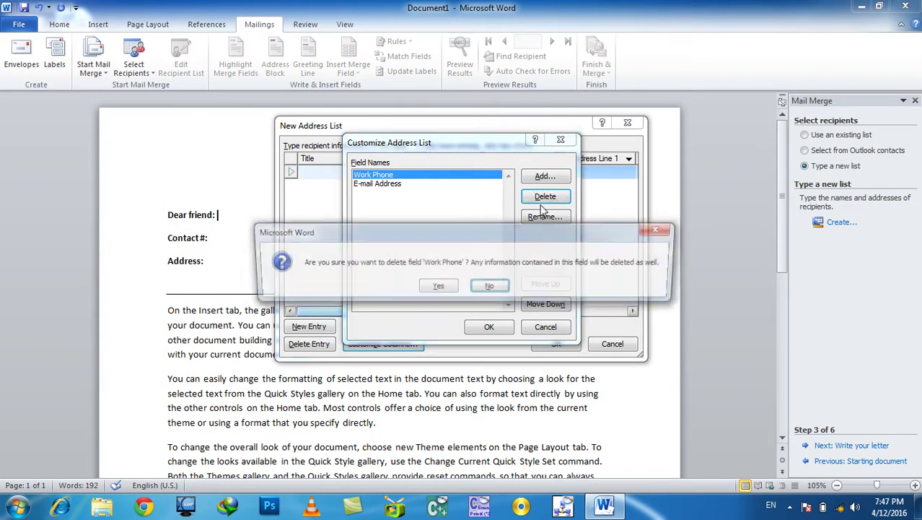
key("y")
left_click(542, 200)
key("y")
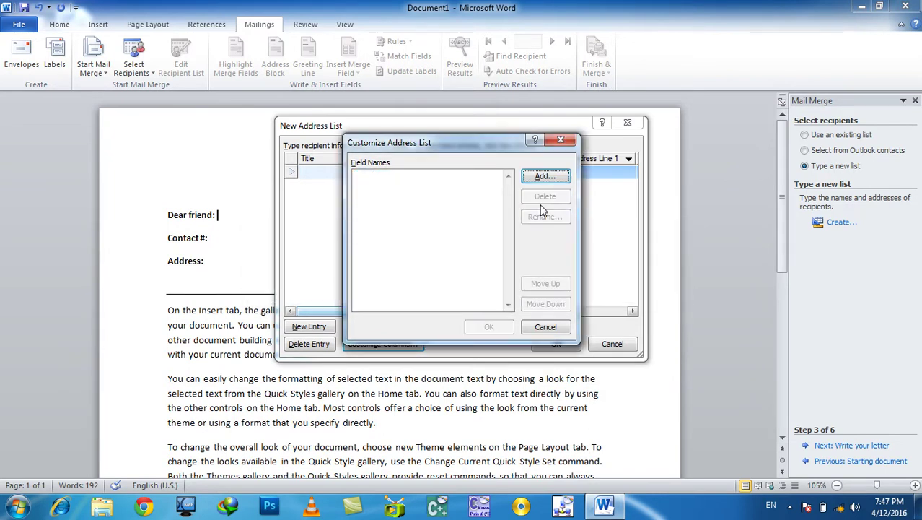
Step: Add the new fields 'Dear Friend', 'Contact#' and 'Address'
left_click(546, 176)
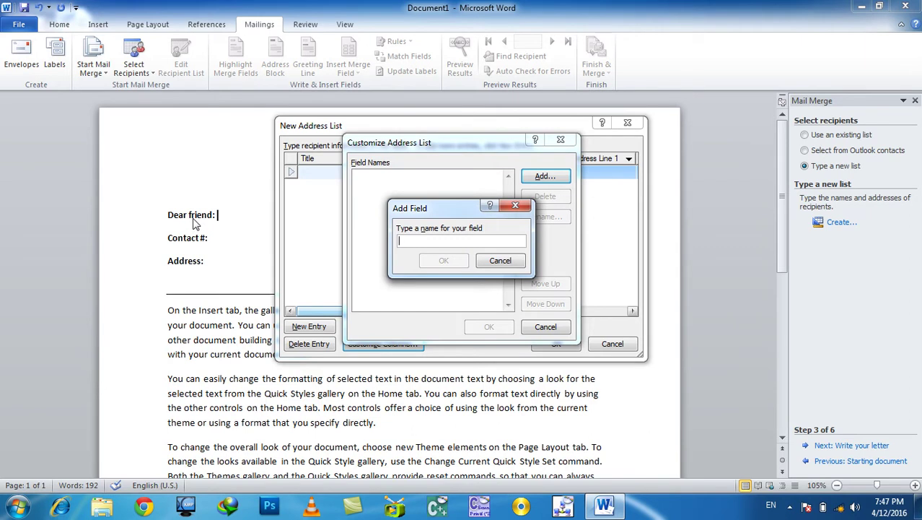
type("Dear Friend")
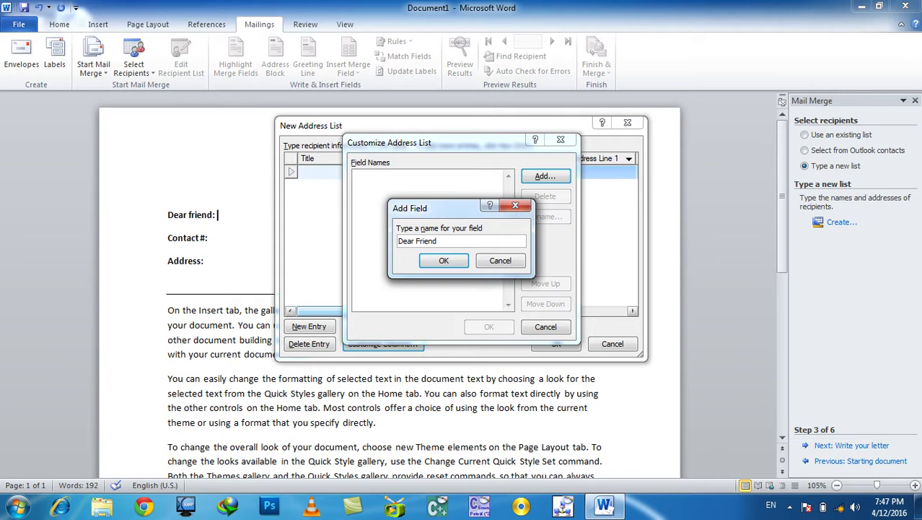
left_click(444, 260)
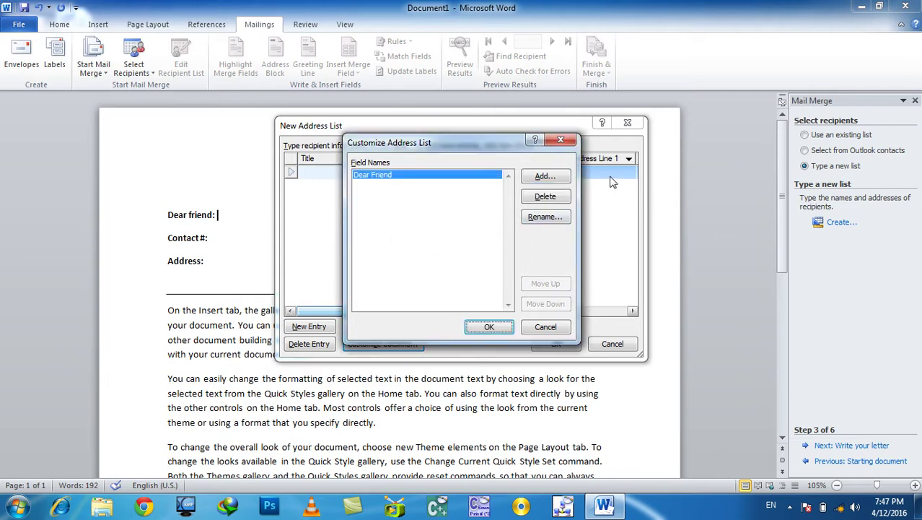
left_click(555, 180)
type("Contact@")
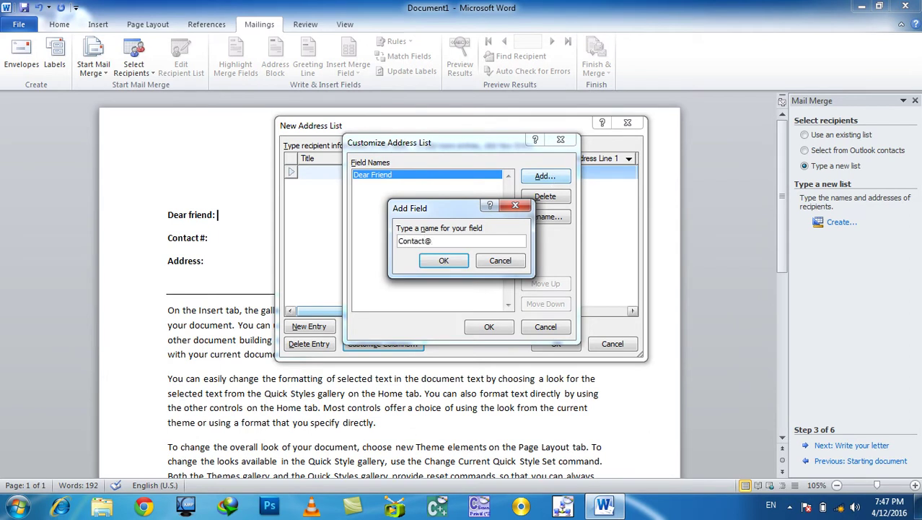
key("BackSpace")
type("3")
key("BackSpace")
type("#")
left_click(444, 261)
left_click(545, 177)
type("Address")
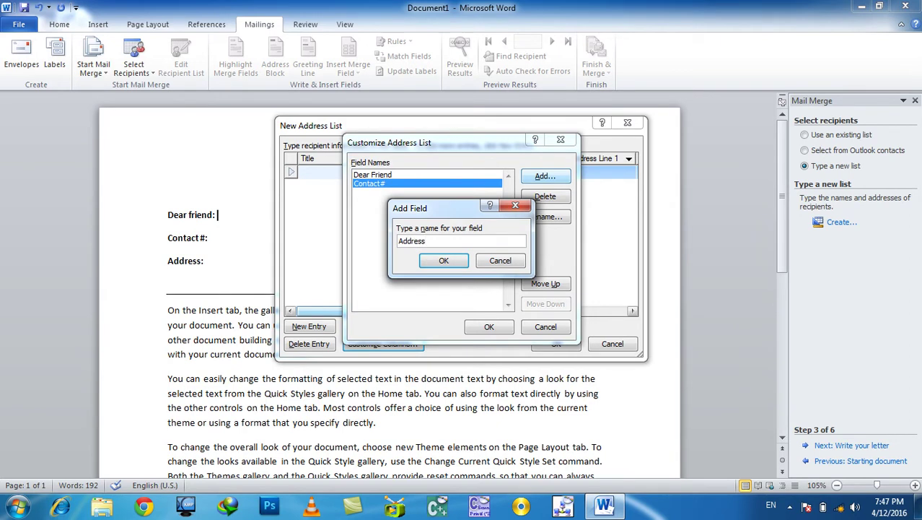
key("Return")
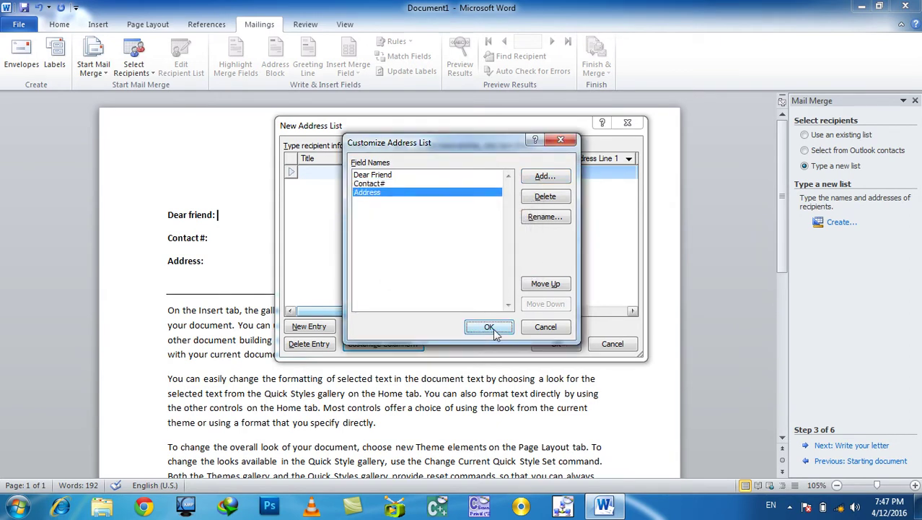
Step: Apply the three columns and enter the first student's name, contact number and address
left_click(489, 327)
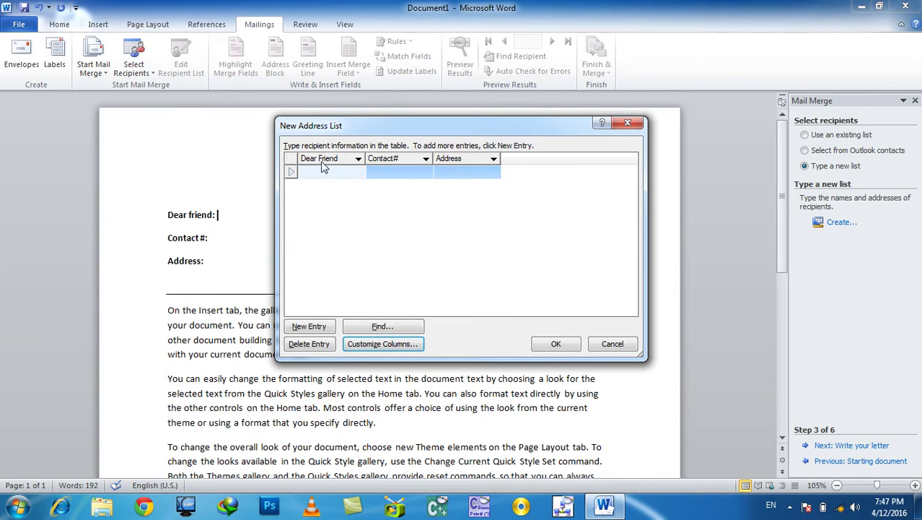
key("Tab")
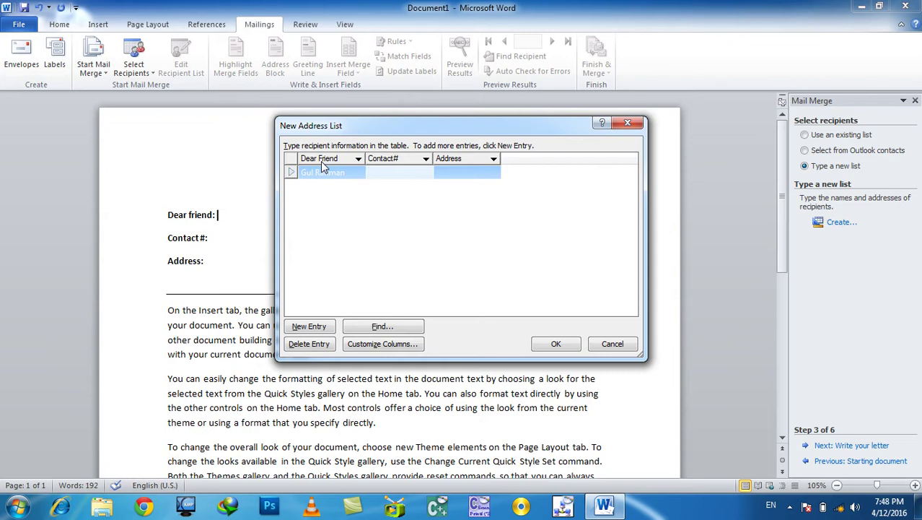
type("078000000")
type("0")
key("Tab")
type("Koti Sangi kabul")
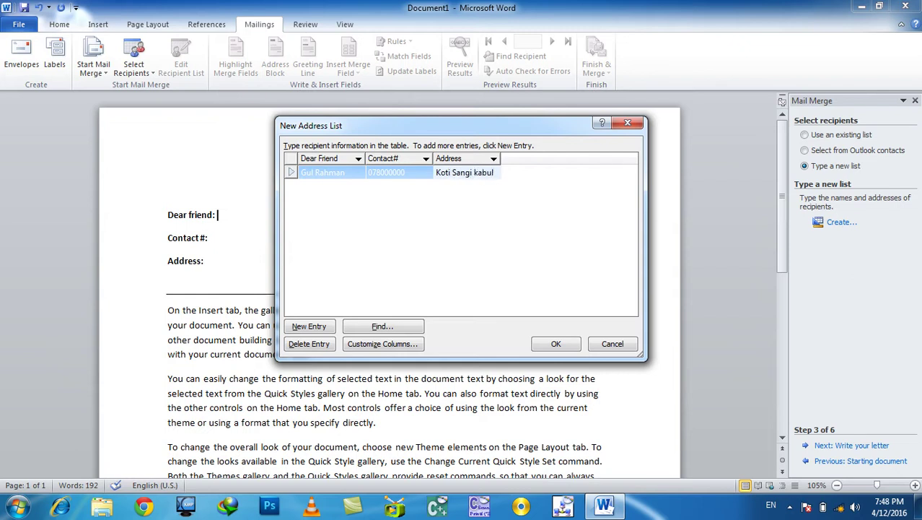
Step: Enter the second student's name, contact number and the start of the address
key("Tab")
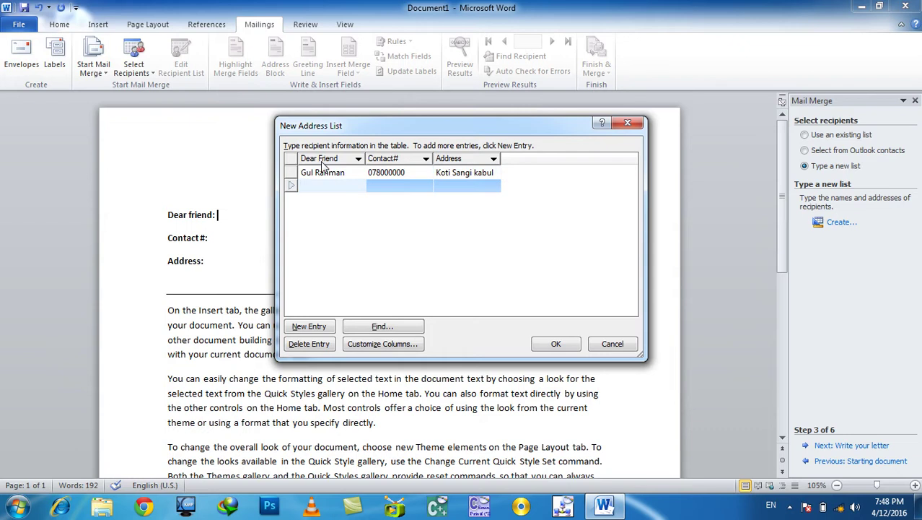
type("Atiqullah")
key("Tab")
type("079000000")
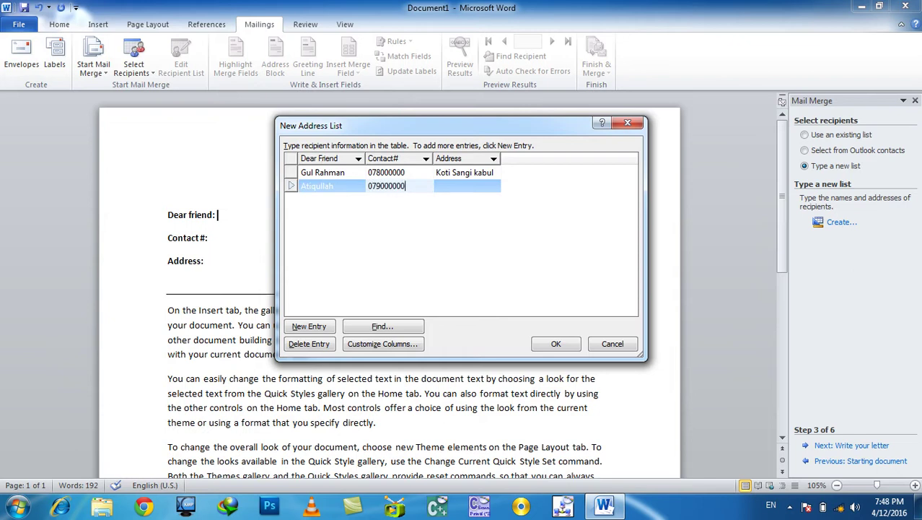
key("Tab")
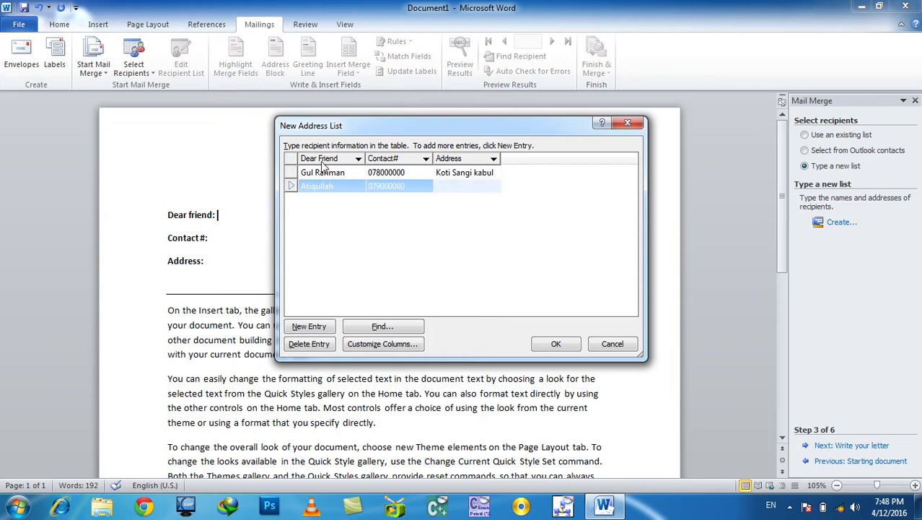
type("Koti Sangi k")
key("BackSpace")
Step: Finish the second address and enter the third student's name, contact number and address
type("Kabul")
key("Tab")
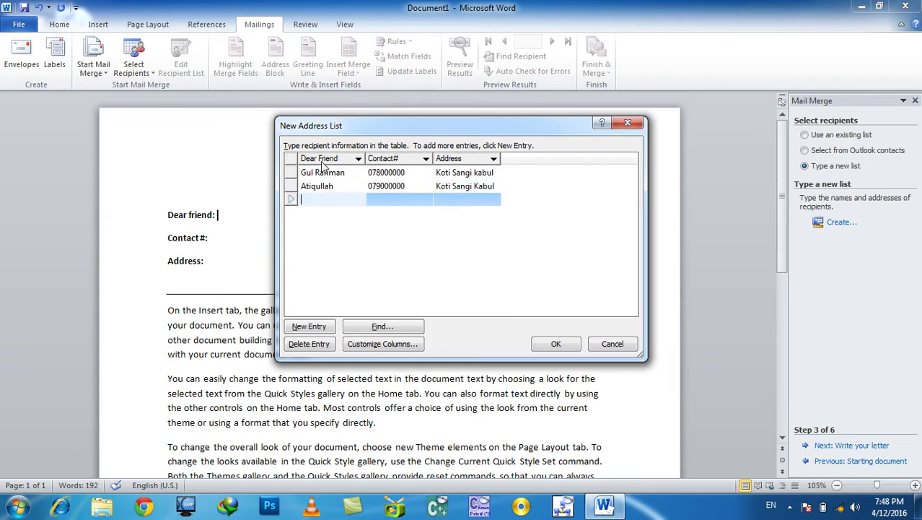
key("Tab")
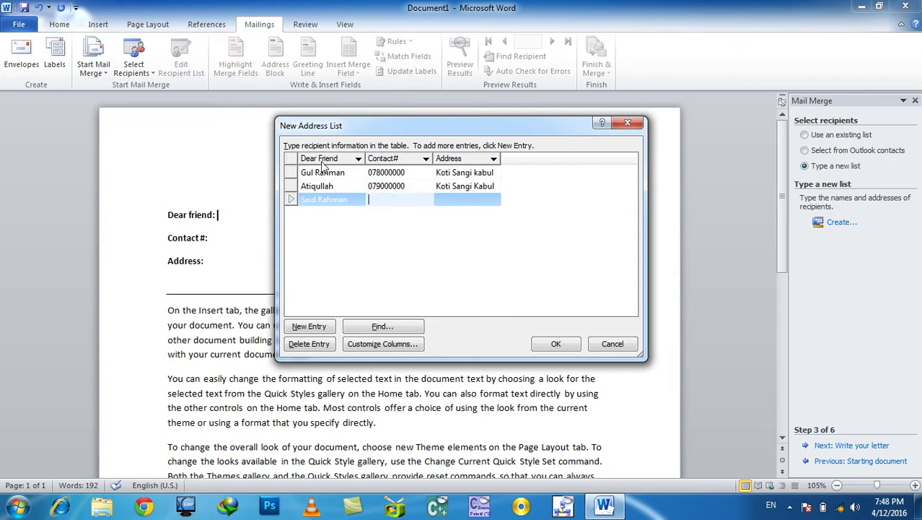
type("078800000")
key("Tab")
type("Peshawar Pakistan")
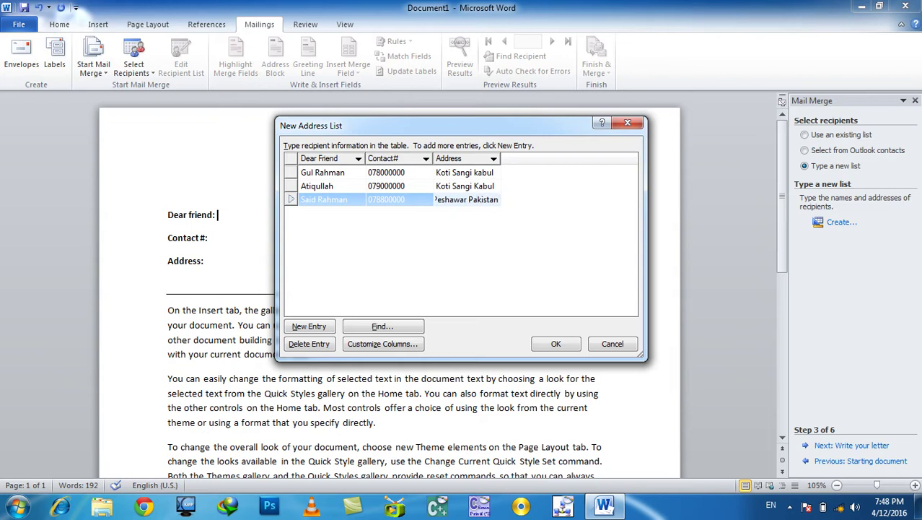
left_click(436, 199)
type("Board, Taj A")
type("bad, F")
key("Tab")
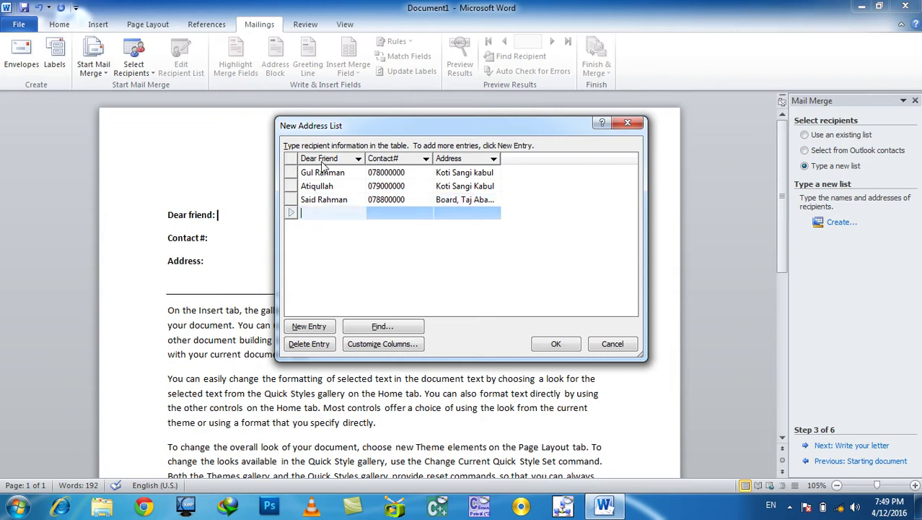
Step: Enter the fourth student's name, contact number and address, then extend that address
key("Tab")
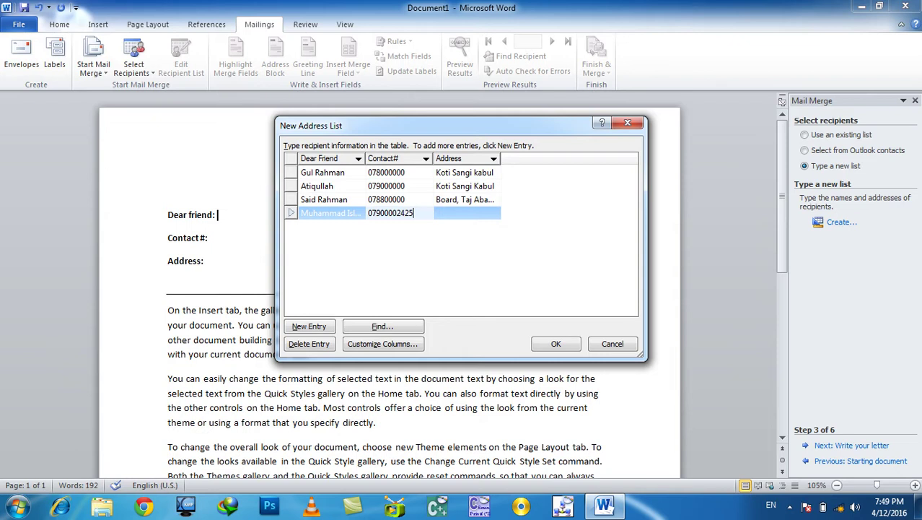
key("Tab")
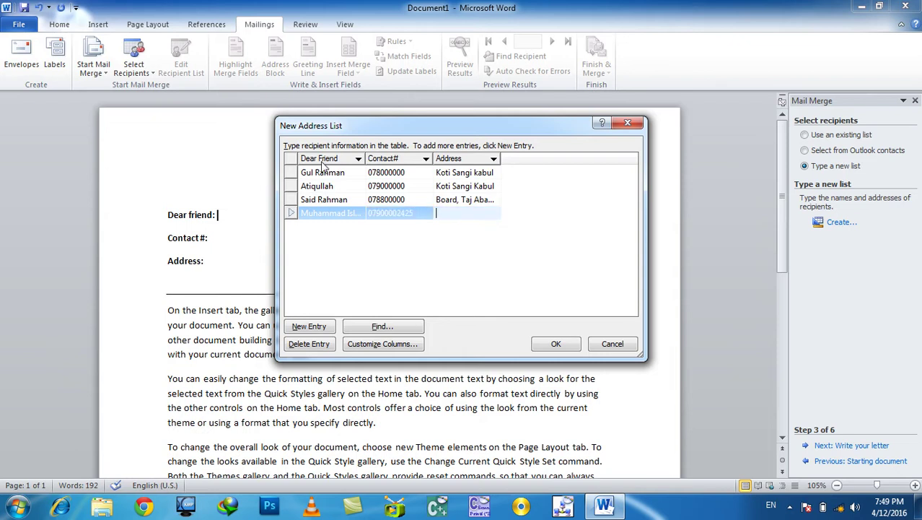
type("Baghlan")
key("Tab")
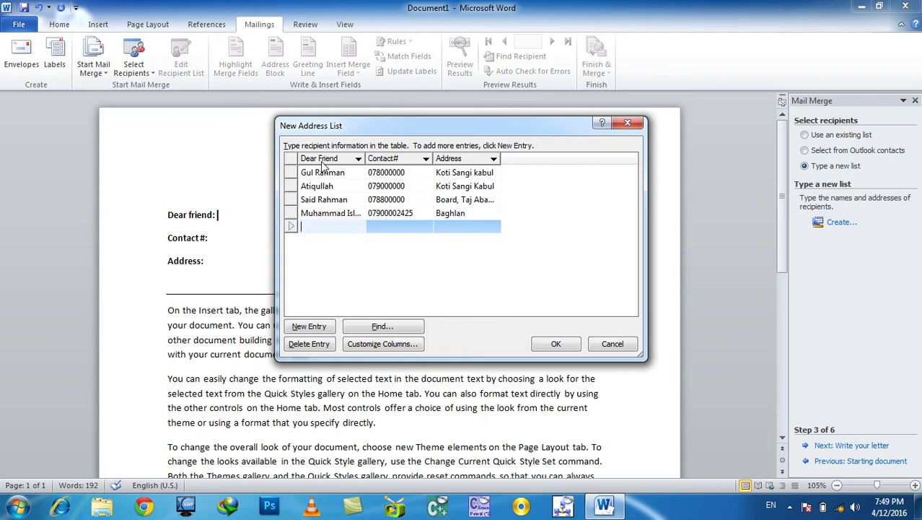
key("Up")
key("Tab")
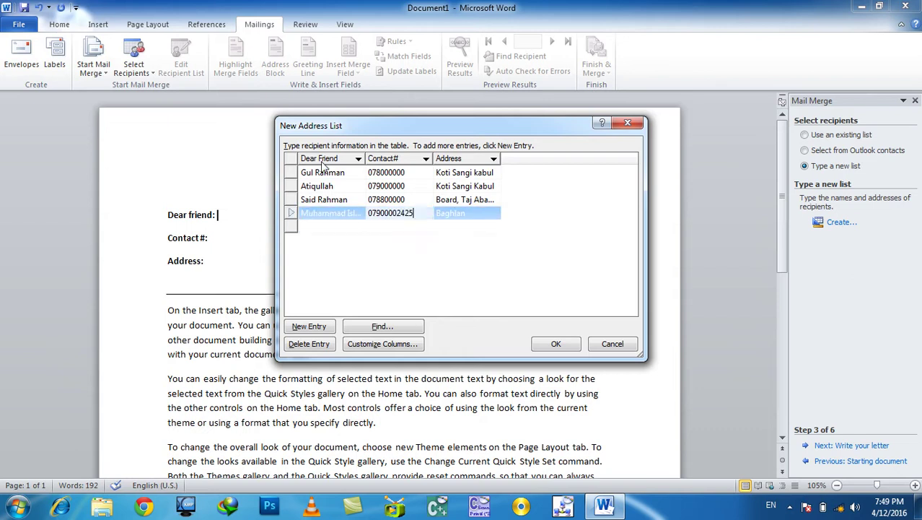
key("Tab")
type(", ")
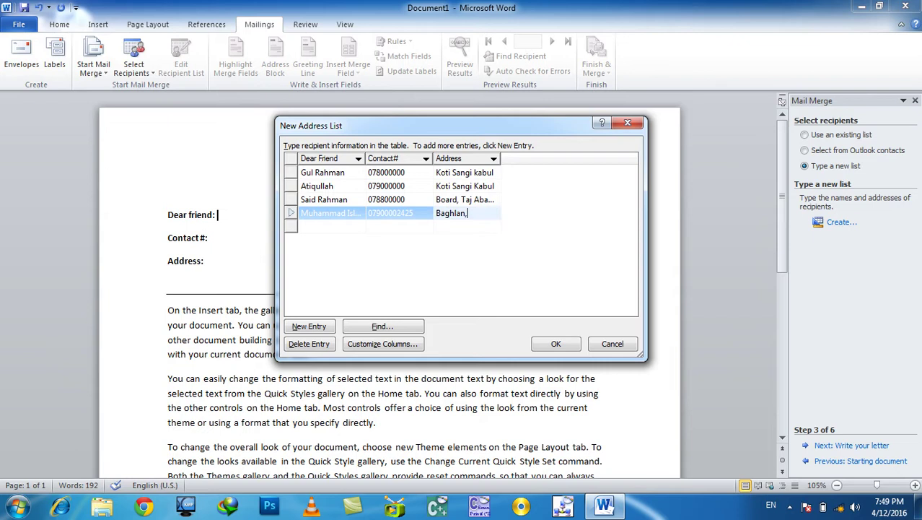
type("Dosh")
type(",Zuhrab")
key("Tab")
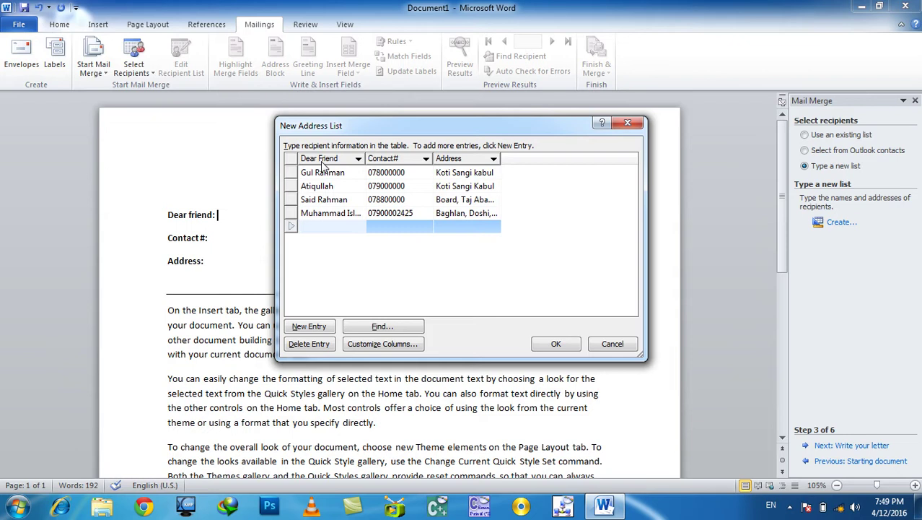
Step: Save the four-student list as 'Inviitation letter.mdb', exclude the empty fifth row, and use it as recipients
left_click(556, 347)
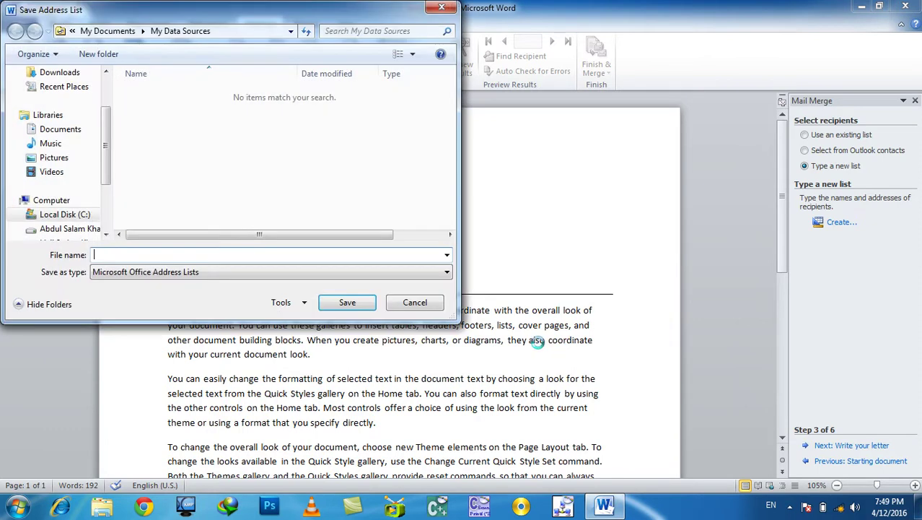
type("Inviitation letter")
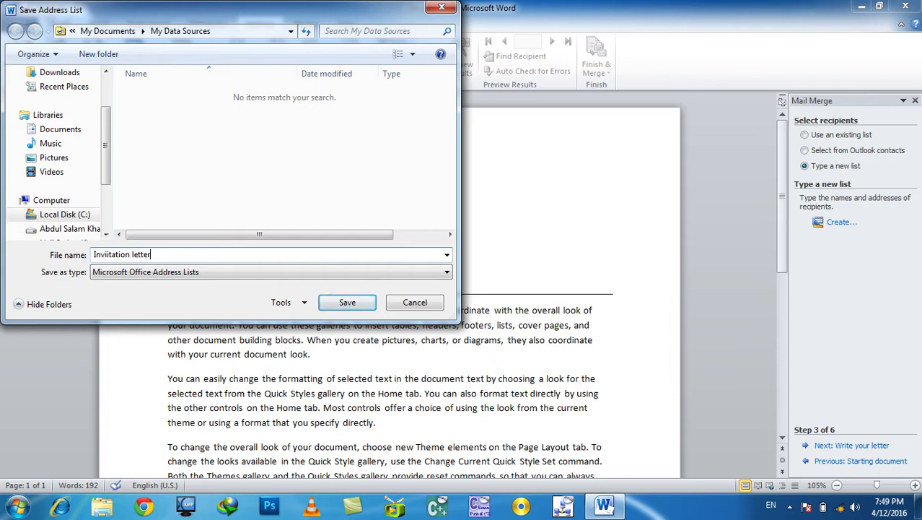
key("Return")
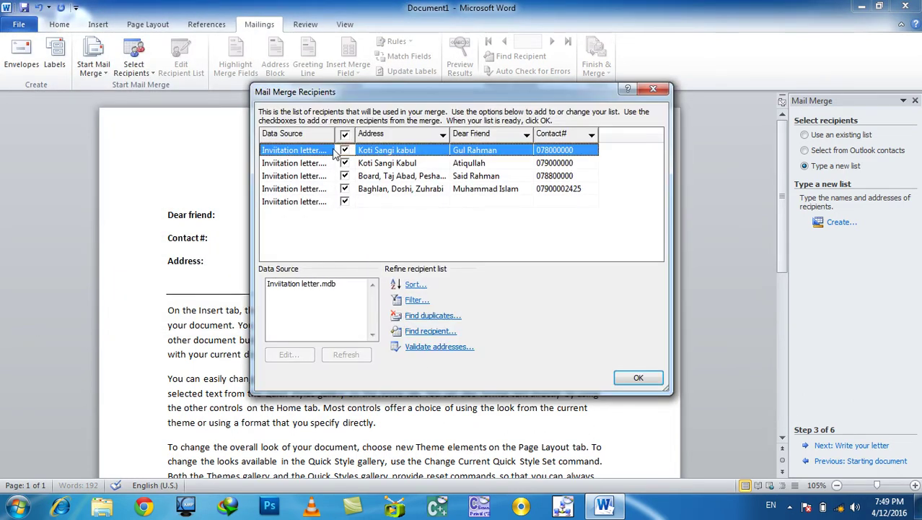
left_click(345, 202)
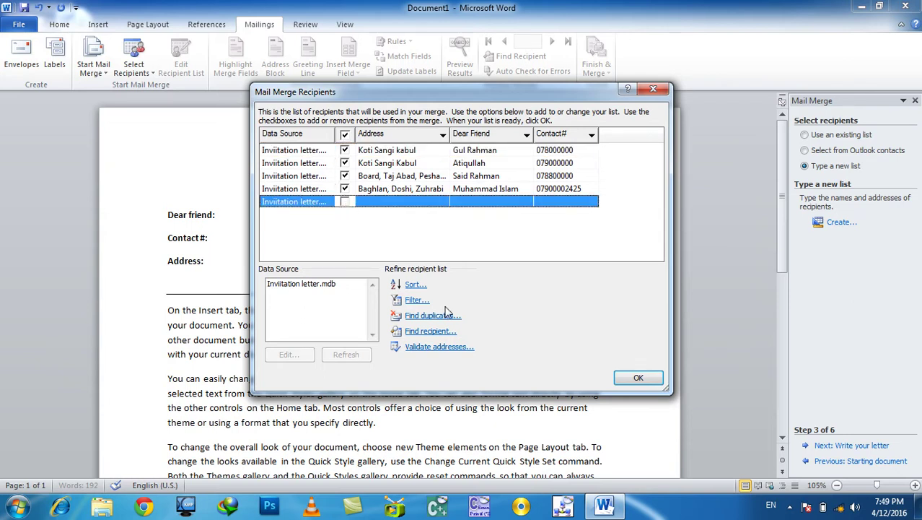
left_click(636, 379)
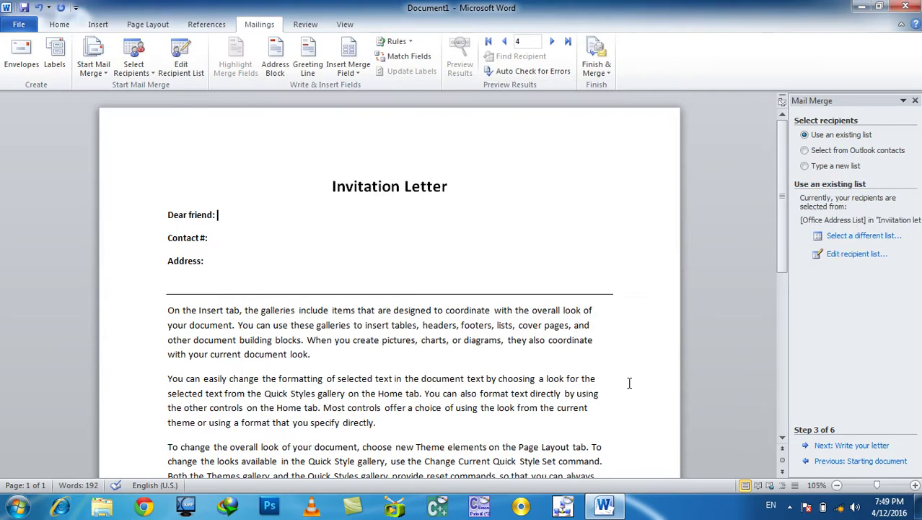
Step: Insert the «Dear_Friend» merge field after 'Dear friend:', tab-aligned
left_click(226, 217)
left_click(354, 72)
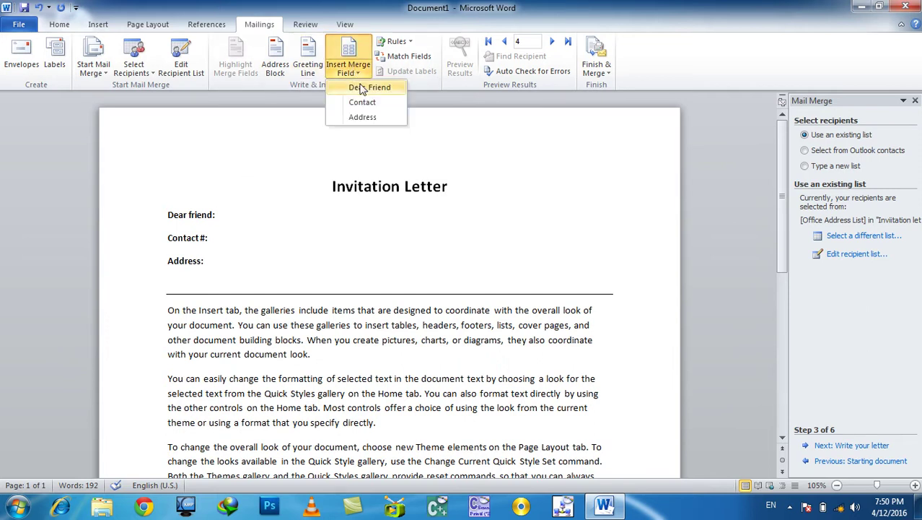
left_click(362, 87)
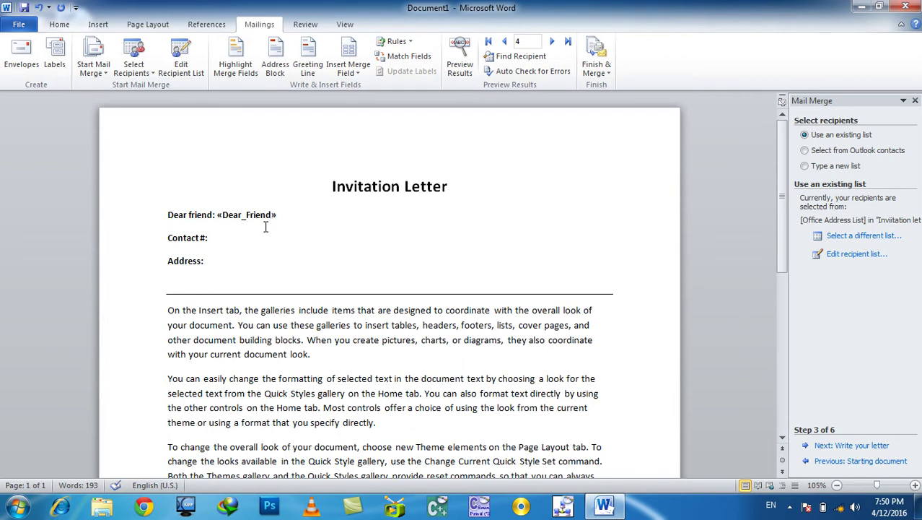
left_click(221, 214)
key("Tab")
Step: Insert a tab and the «Contact» merge field after 'Contact #:'
left_click(229, 238)
key("Tab")
left_click(348, 69)
left_click(361, 102)
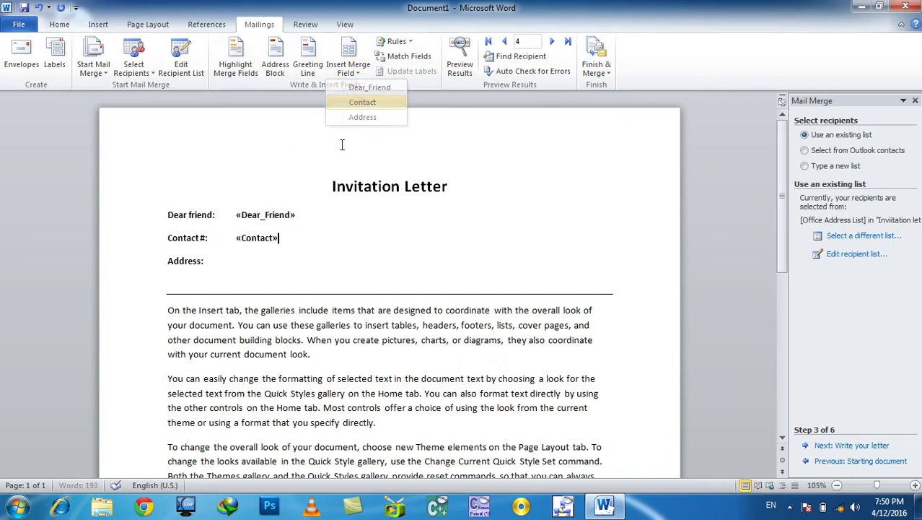
Step: Insert the «Address» merge field after 'Address:'
left_click(225, 259)
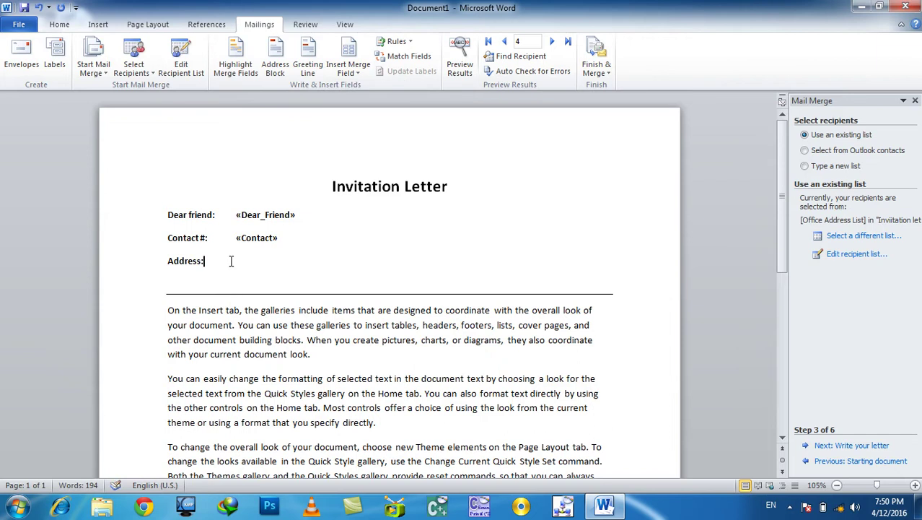
left_click(334, 77)
left_click(361, 115)
Step: Finish the merge as individual documents for all records, producing Letters1
left_click(596, 72)
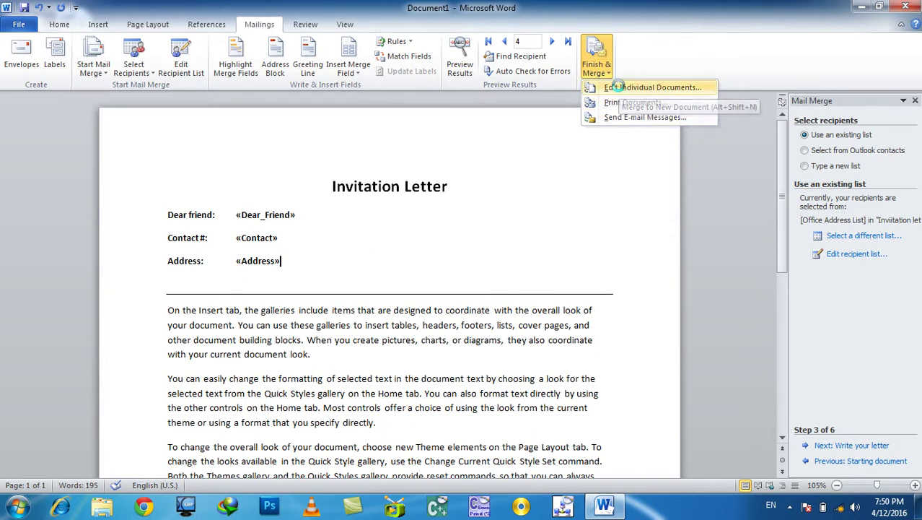
left_click(622, 88)
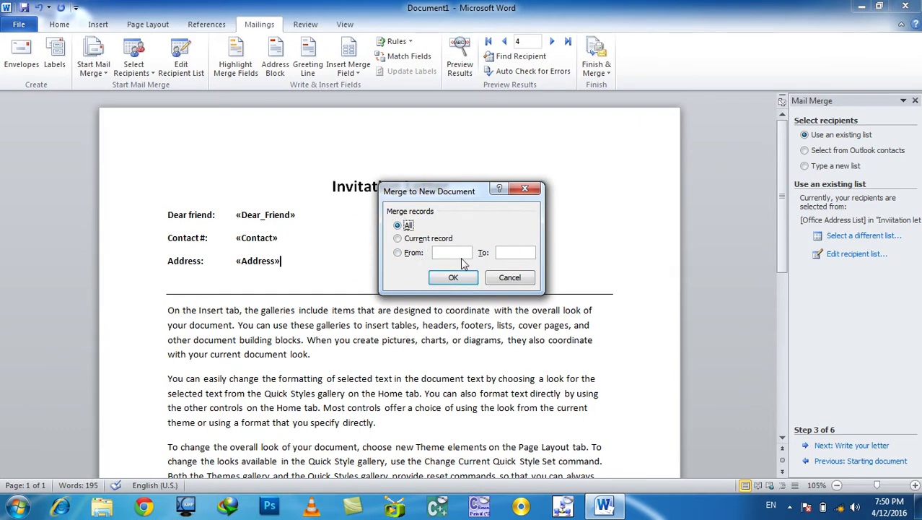
left_click(461, 276)
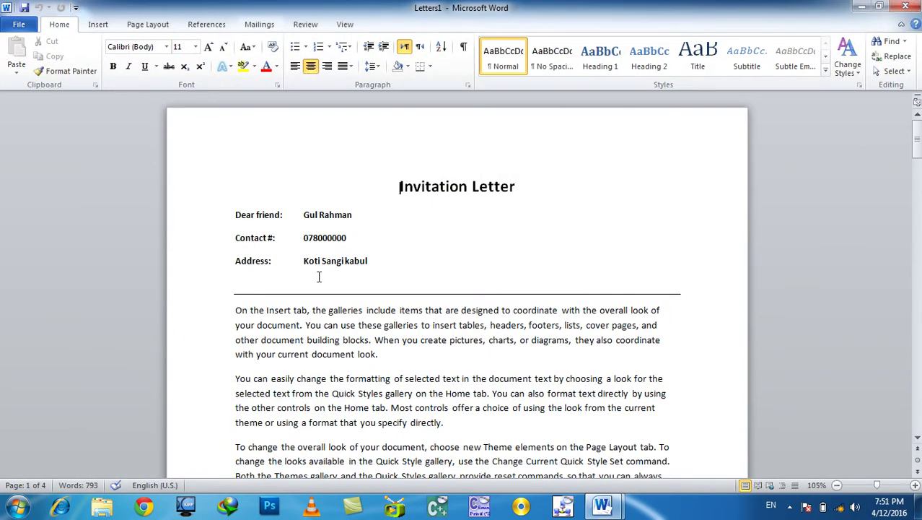
scroll(319, 277, "down", 7)
scroll(319, 277, "down", 10)
scroll(321, 275, "down", 3)
scroll(324, 270, "down", 3)
scroll(324, 270, "down", 7)
scroll(324, 270, "down", 5)
scroll(324, 270, "down", 3)
scroll(324, 270, "down", 6)
scroll(324, 270, "down", 7)
scroll(324, 270, "down", 7)
scroll(324, 270, "down", 3)
scroll(323, 264, "down", 6)
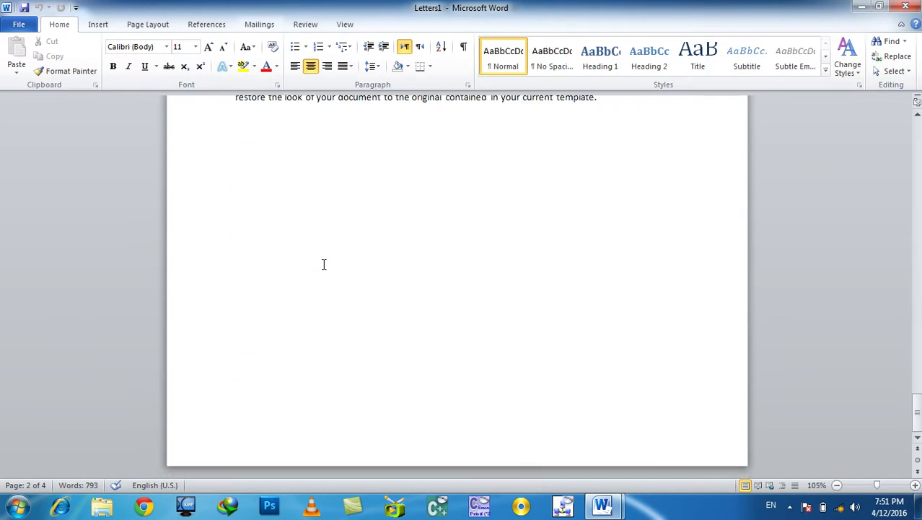
scroll(323, 264, "up", 8)
scroll(320, 258, "up", 5)
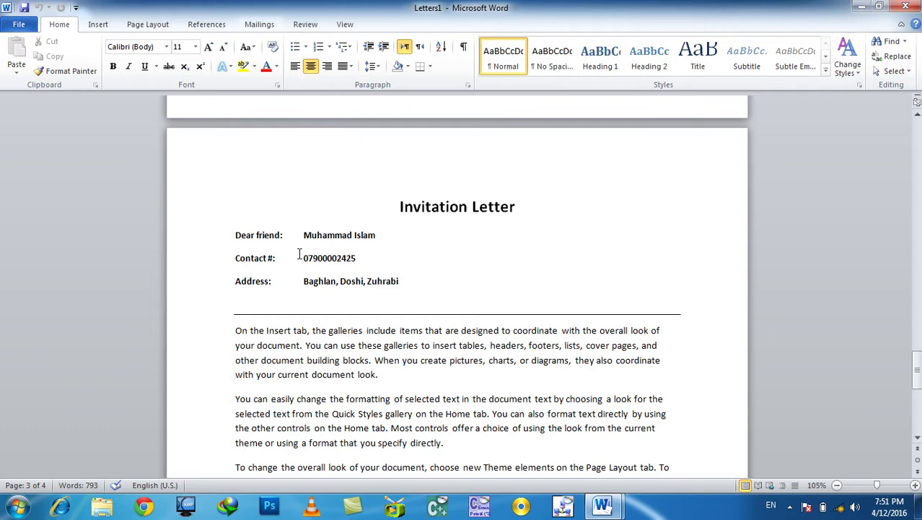
scroll(379, 286, "up", 10)
scroll(354, 282, "up", 10)
scroll(331, 285, "up", 10)
scroll(307, 288, "up", 10)
scroll(283, 289, "up", 10)
scroll(283, 289, "up", 10)
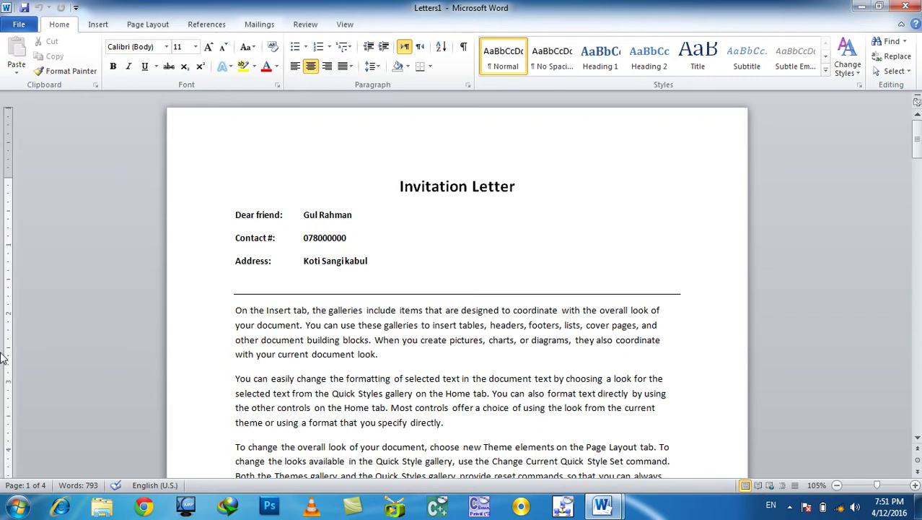
left_click_drag(396, 258, 191, 194)
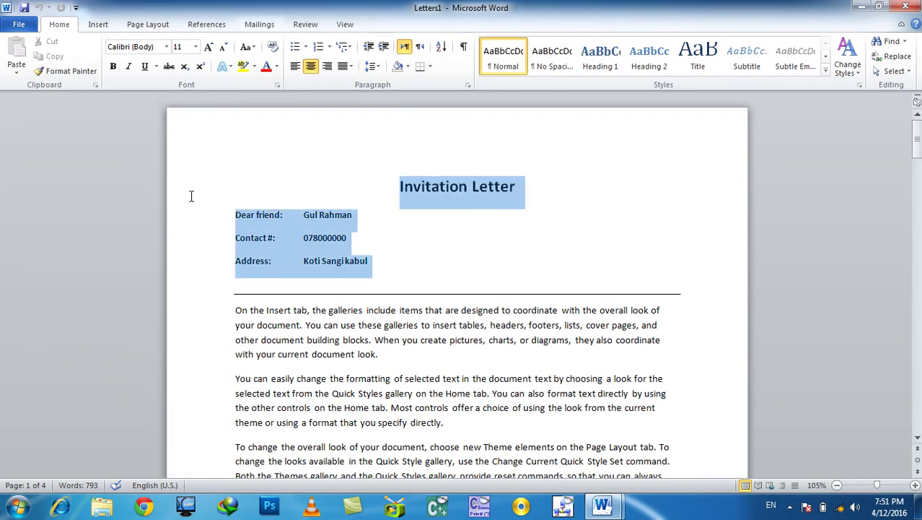
left_click(268, 258)
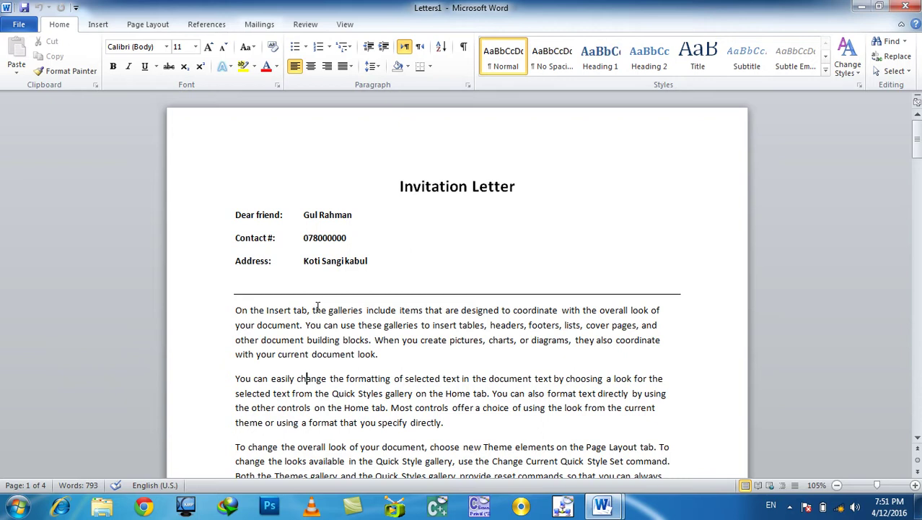
Step: Close Letters1 and Document1 without saving, then create a new blank Document2
key("alt+F4")
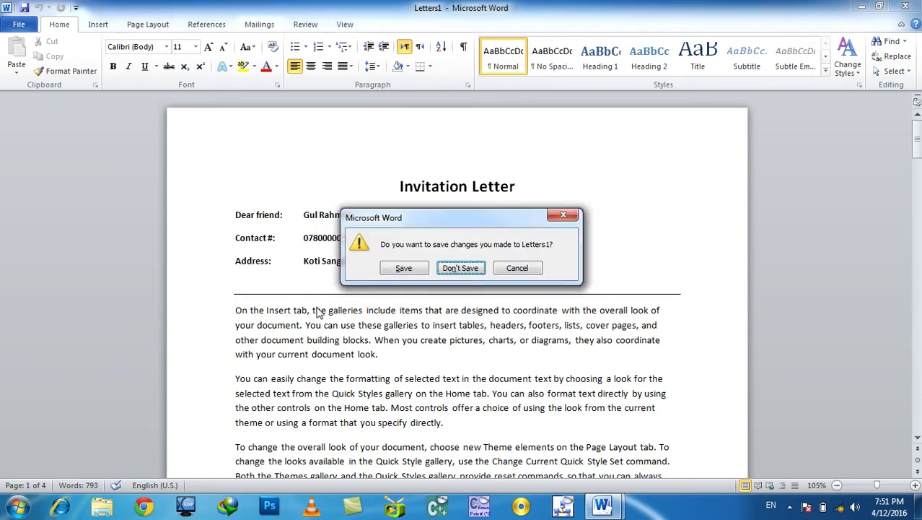
key("Return")
key("alt+F4")
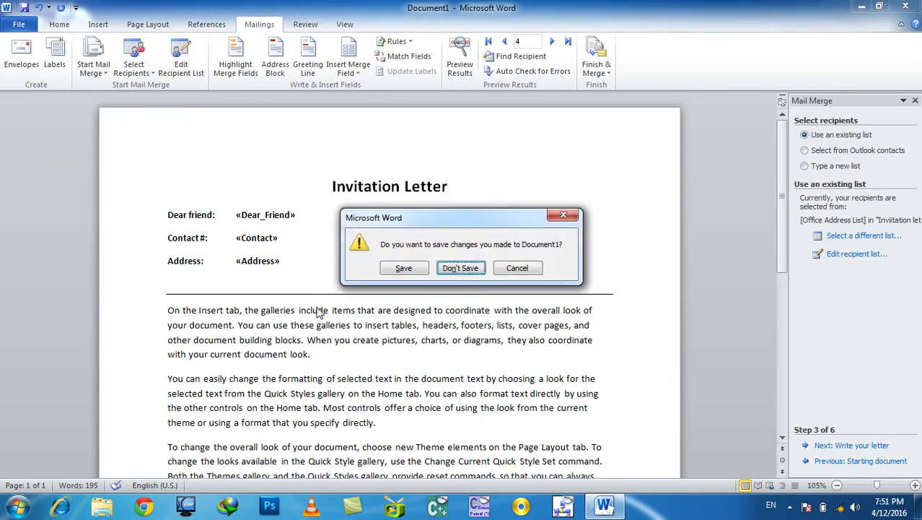
key("Return")
key("ctrl+n")
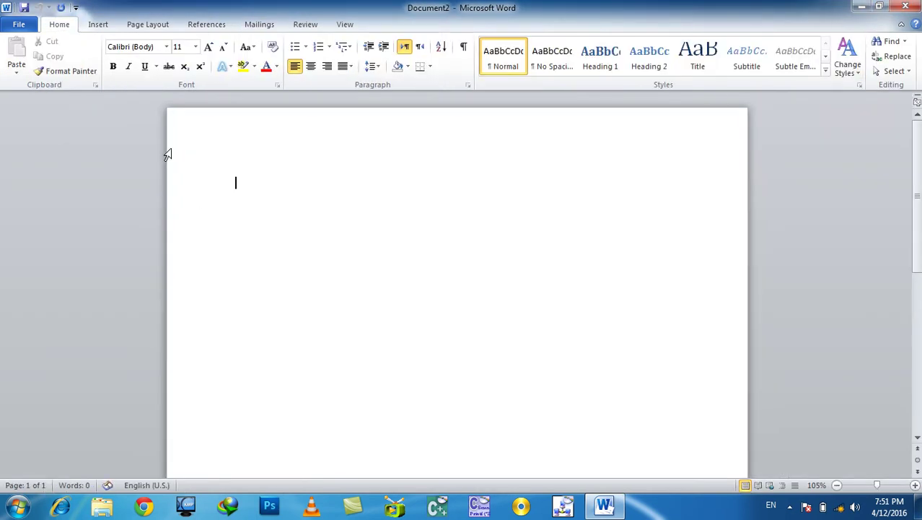
left_click(101, 25)
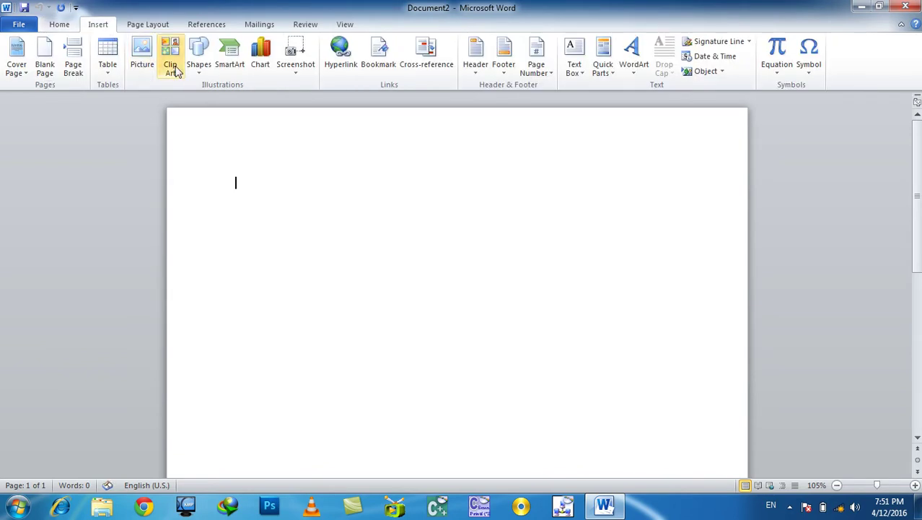
Step: Draw a rectangle on the page with a Parchment texture fill and a 1 pt outline
left_click(197, 73)
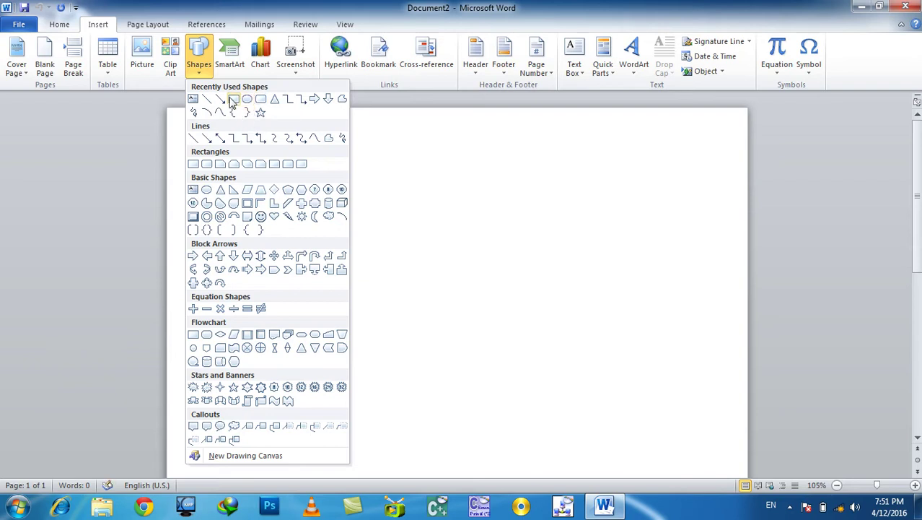
left_click(233, 99)
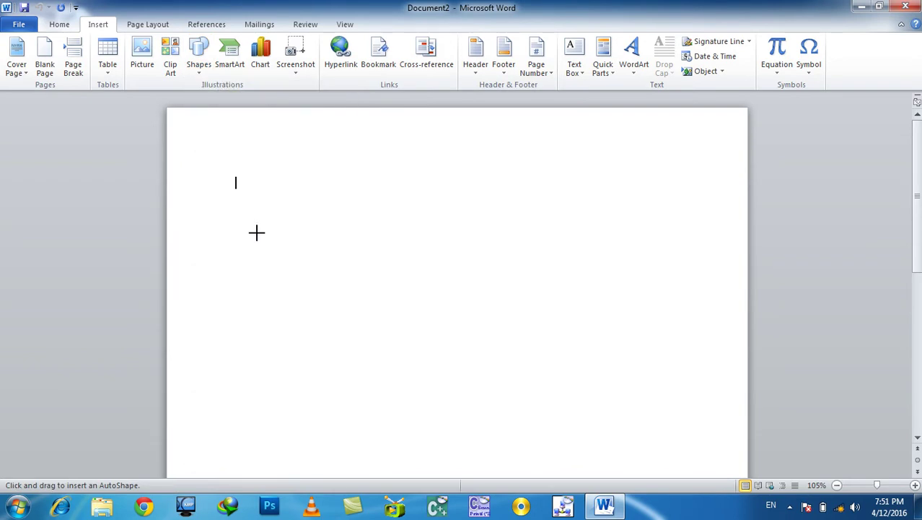
left_click_drag(256, 231, 557, 426)
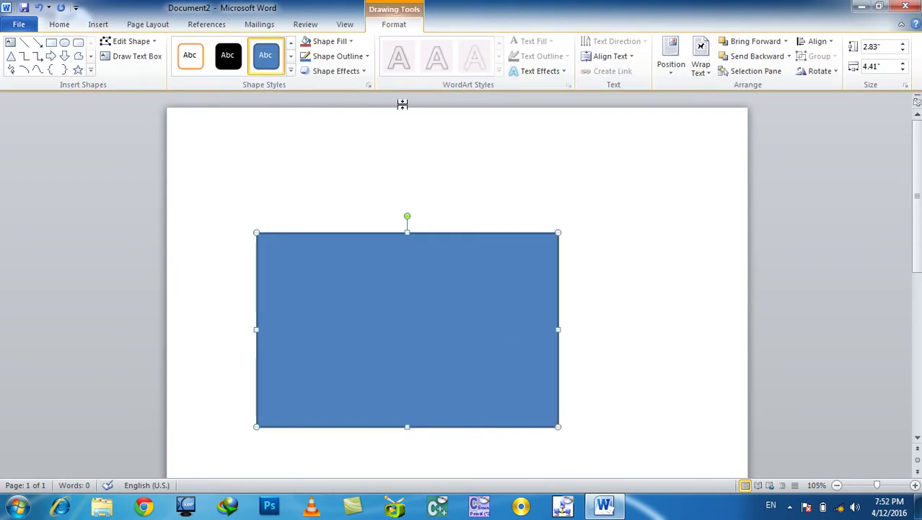
left_click(334, 44)
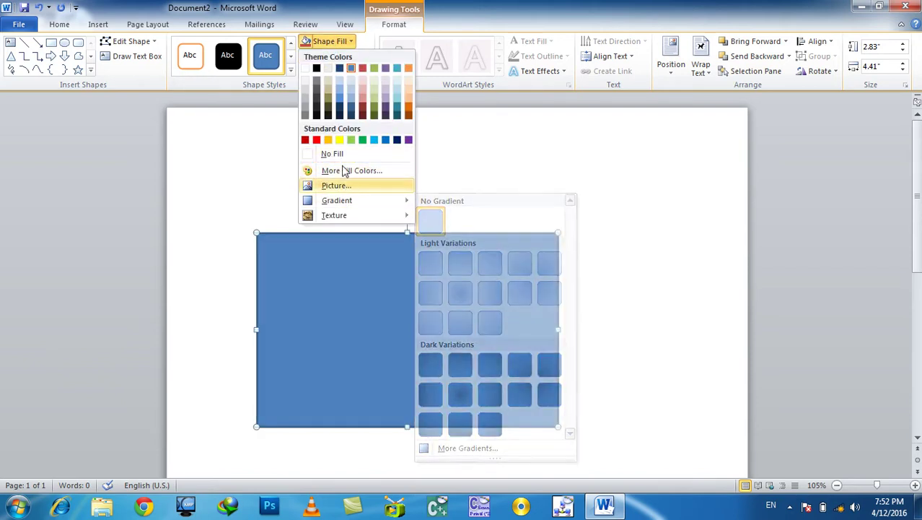
mouse_move(334, 215)
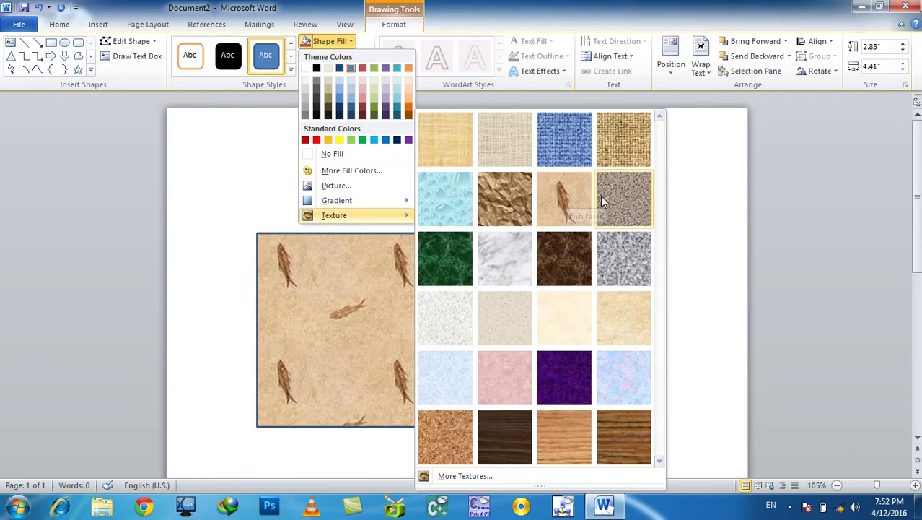
left_click(610, 322)
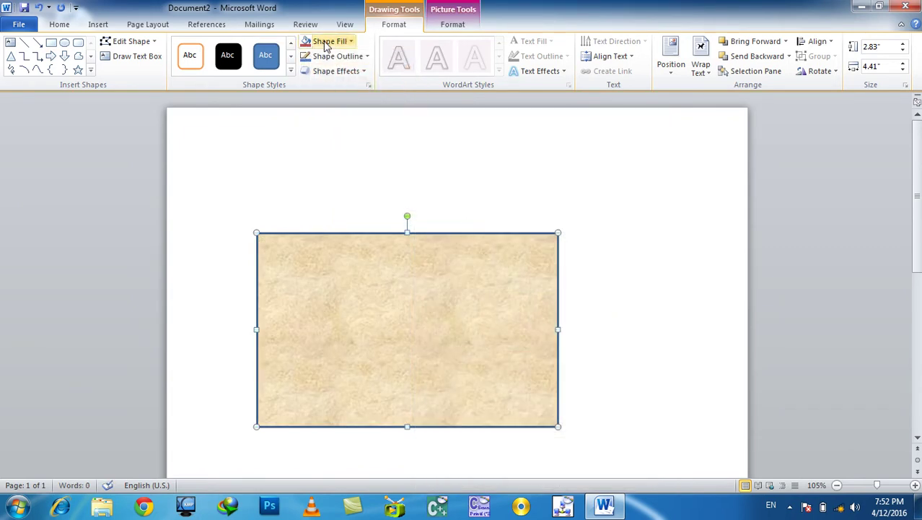
left_click(333, 57)
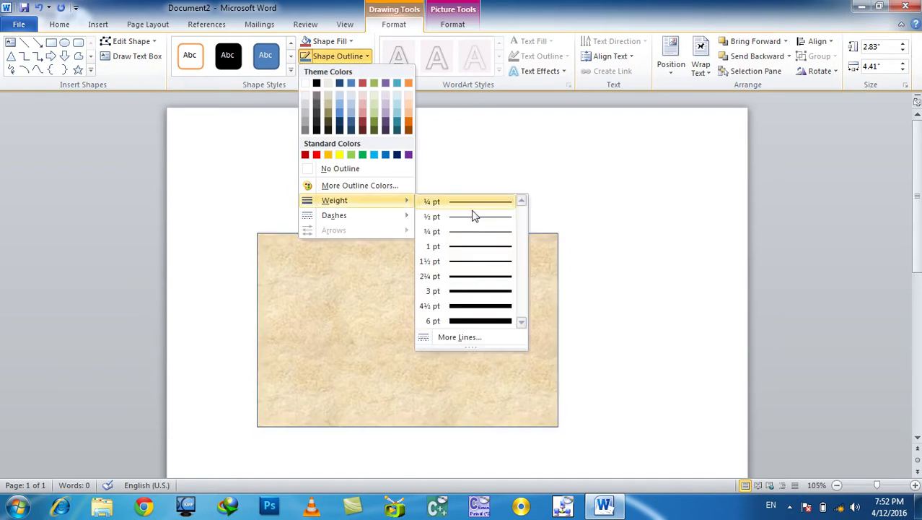
left_click(471, 252)
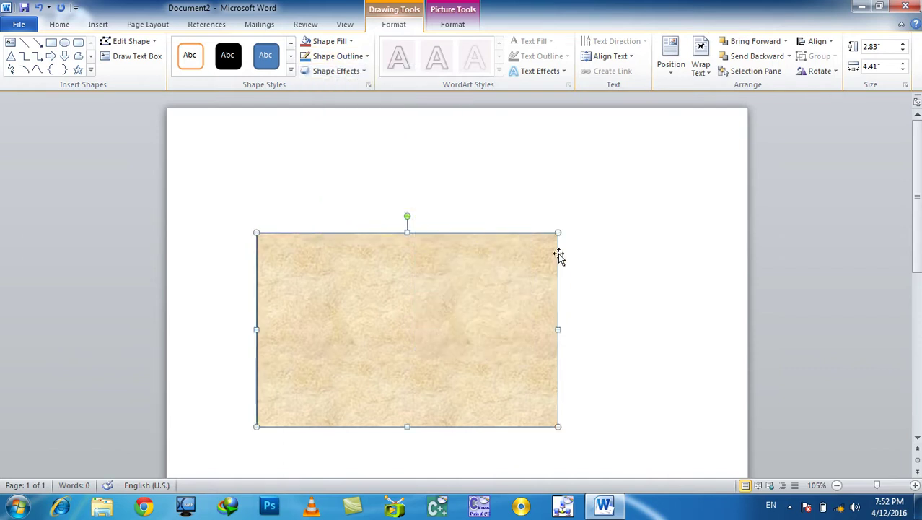
left_click(618, 276)
Step: Shrink the parchment rectangle to about 2.51" by 4.1" and move it to the upper middle
left_click_drag(465, 294, 482, 254)
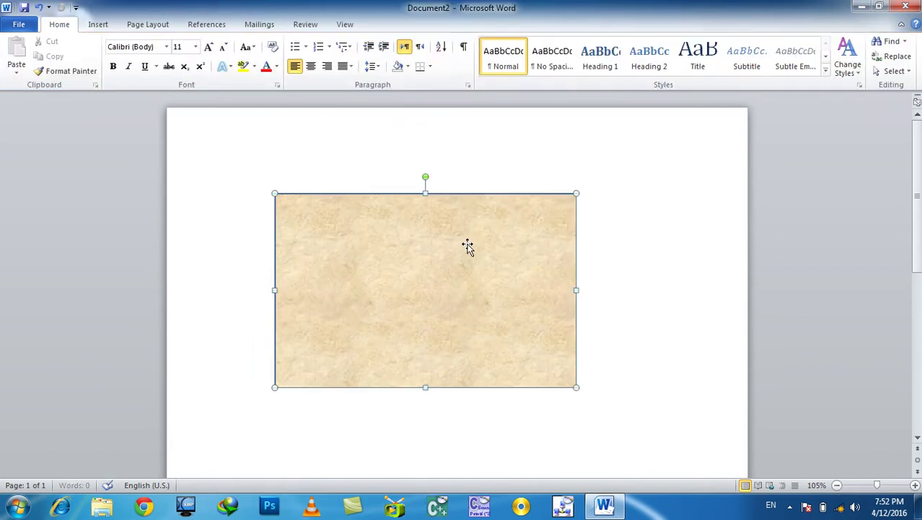
left_click_drag(576, 192, 554, 214)
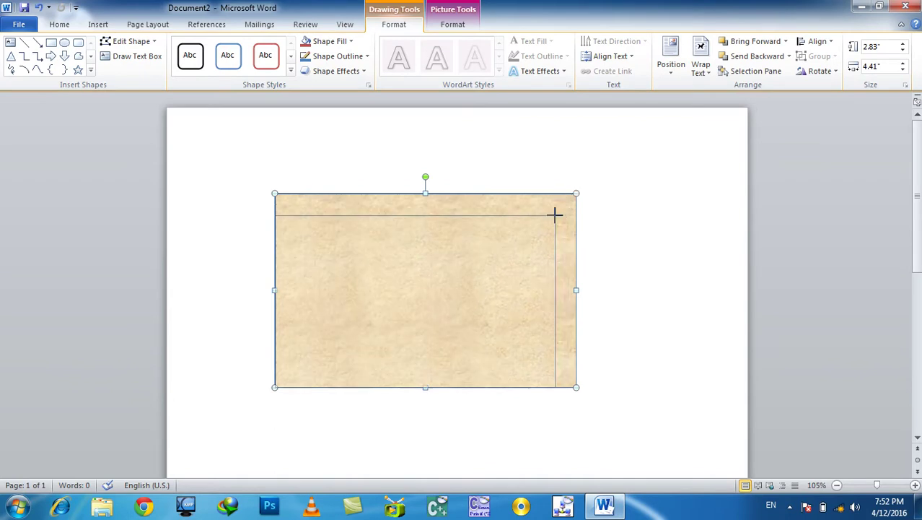
left_click_drag(495, 223, 523, 207)
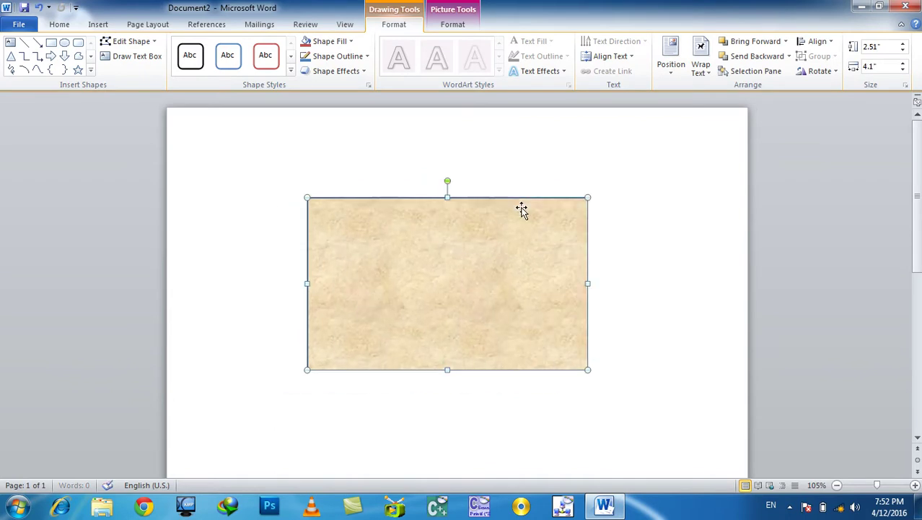
left_click(615, 248)
left_click(548, 259)
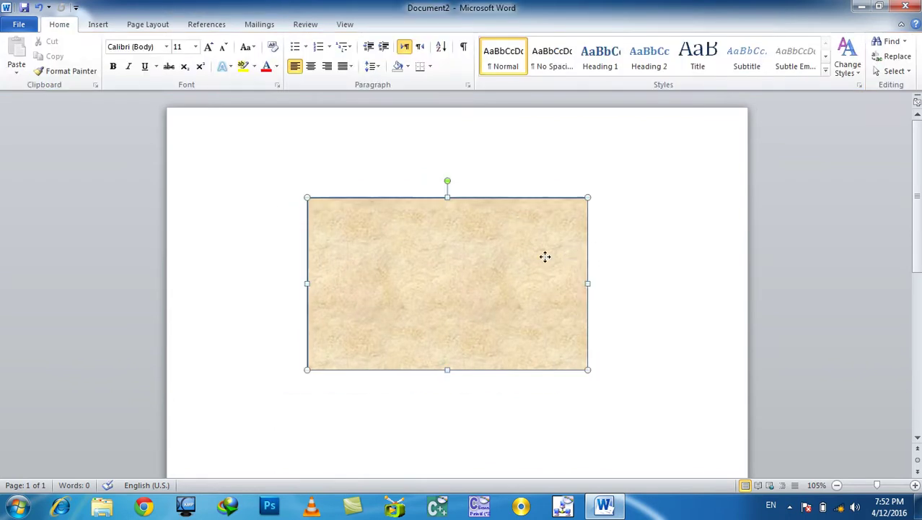
left_click(686, 262)
left_click(98, 24)
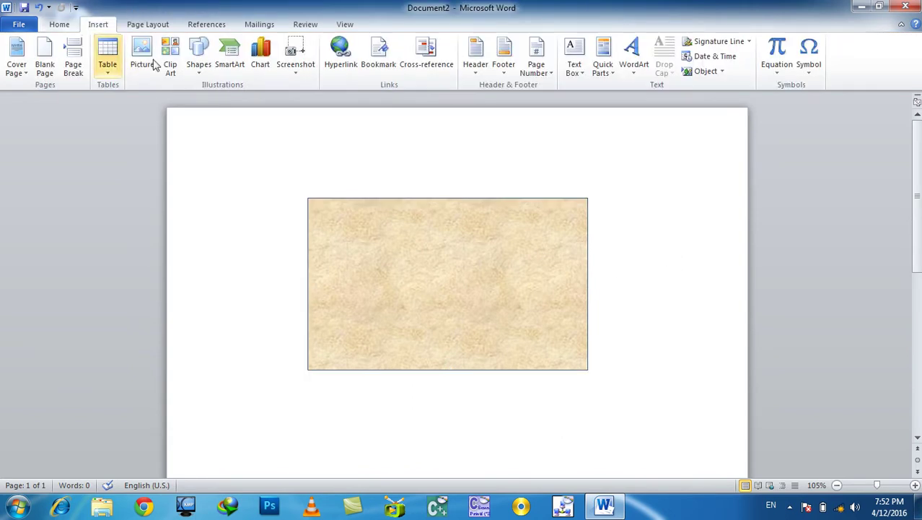
Step: Draw a rounded rectangle photo box on the card's right with a ½ pt outline and White, Darker 5% fill
left_click(198, 61)
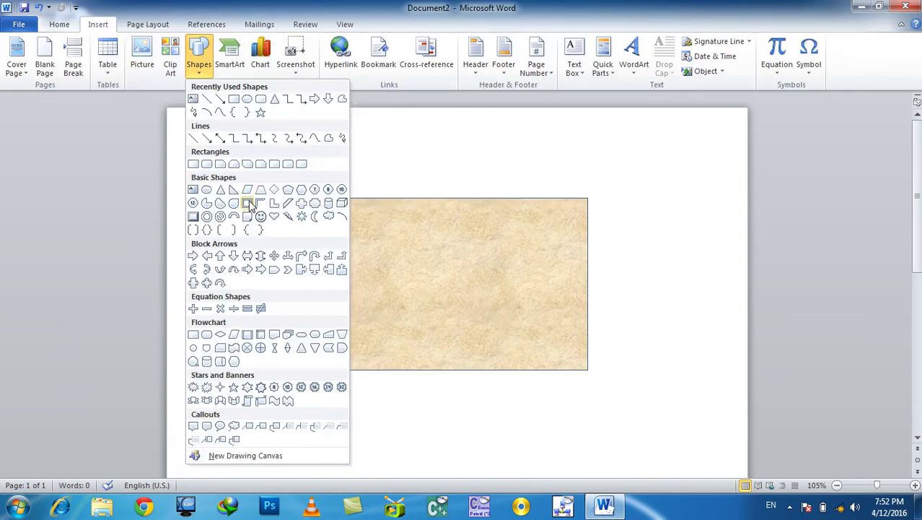
left_click(260, 100)
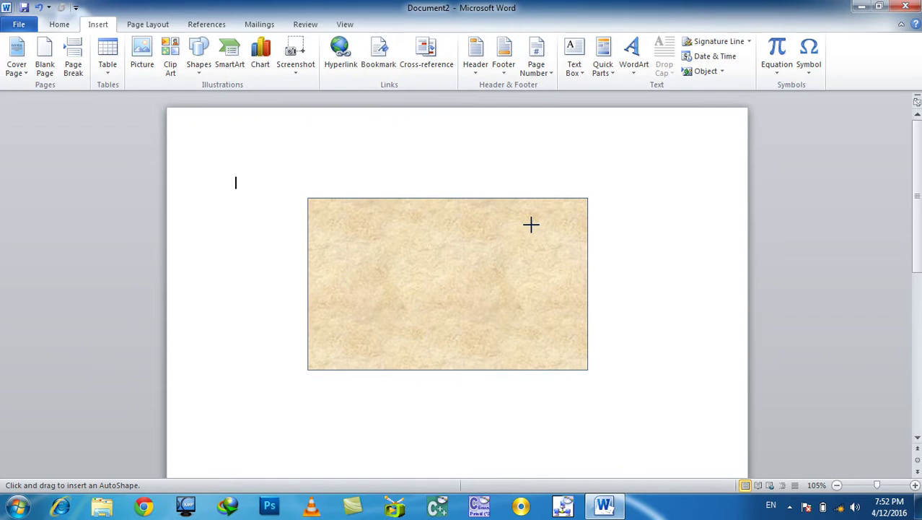
left_click_drag(517, 239, 580, 319)
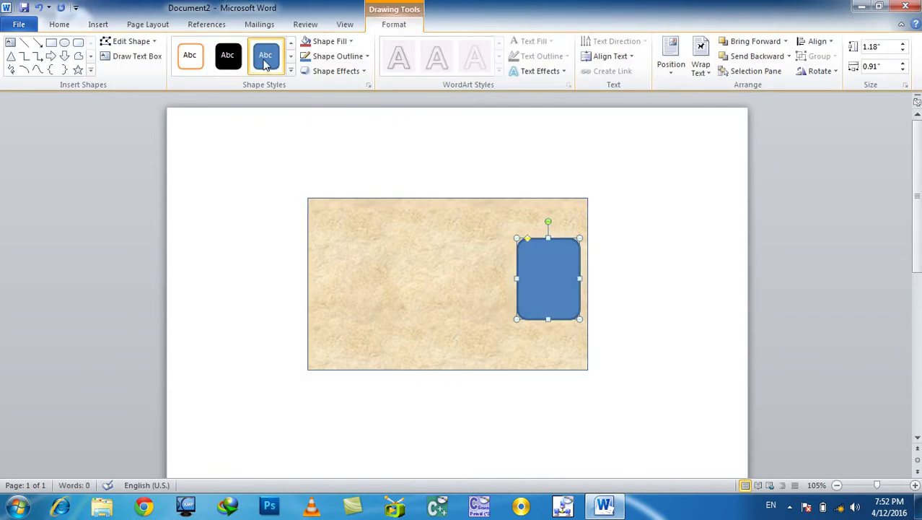
left_click(336, 56)
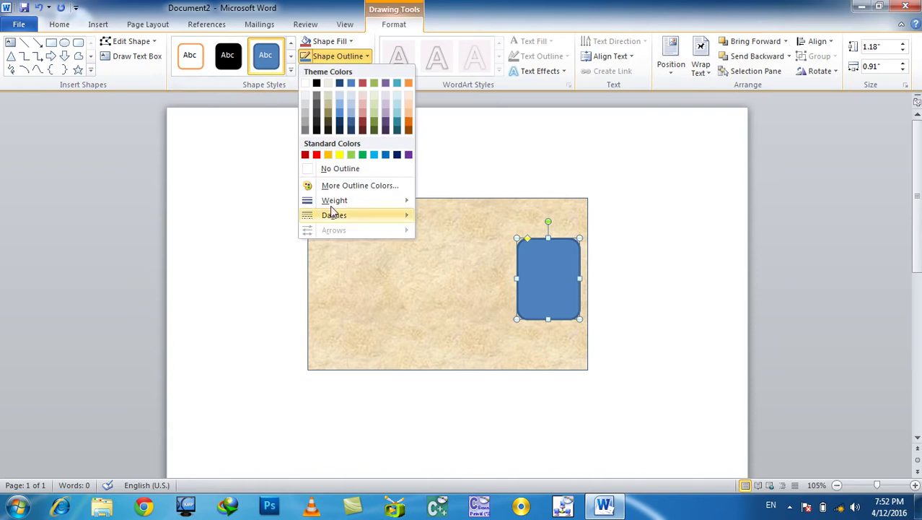
mouse_move(334, 200)
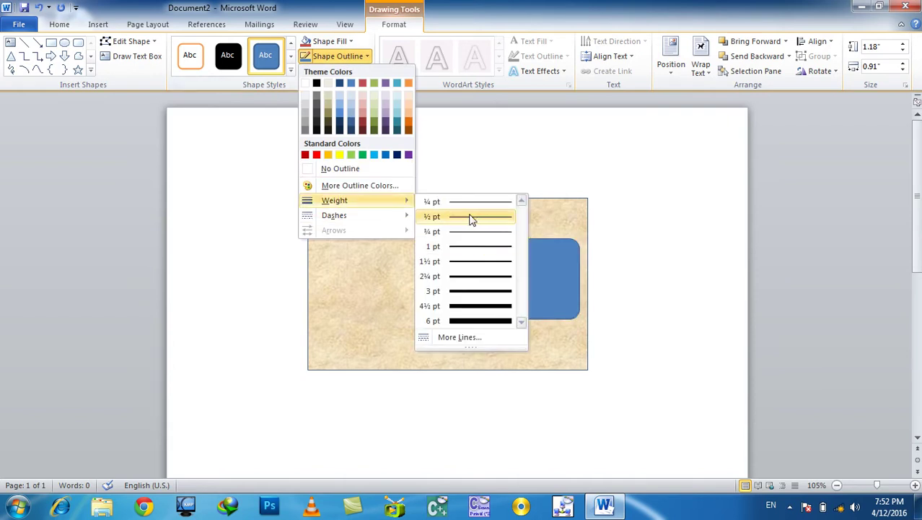
left_click(470, 220)
left_click(329, 57)
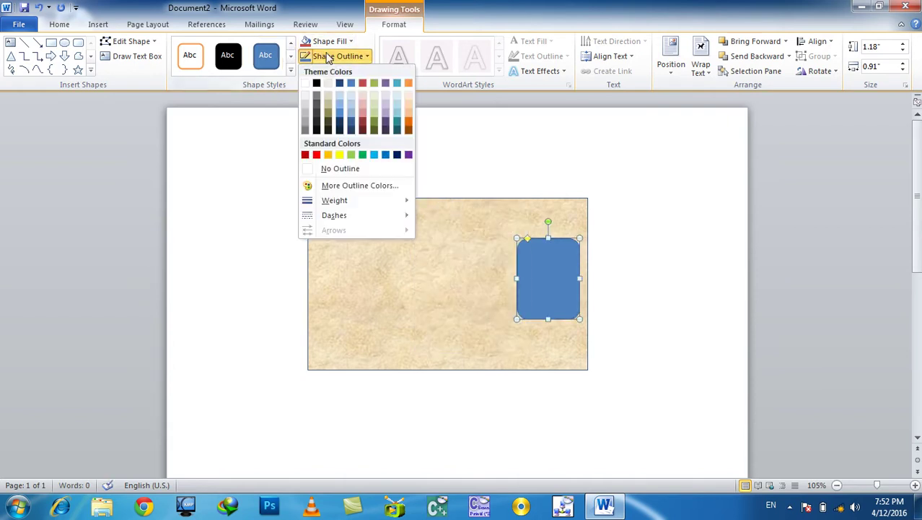
left_click(329, 41)
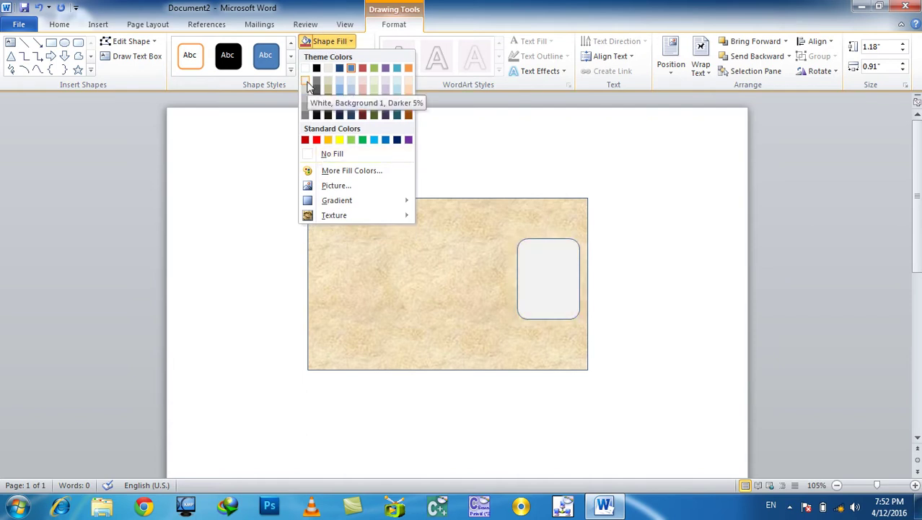
left_click(308, 85)
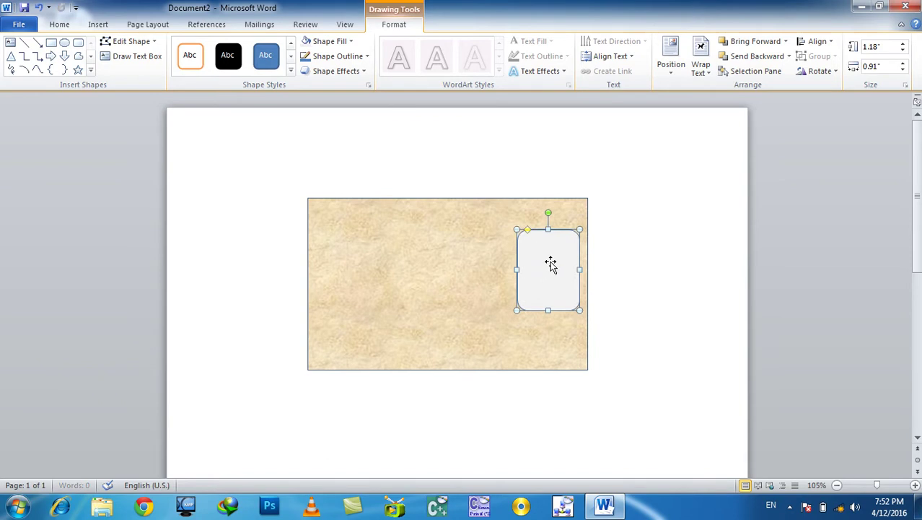
Step: Add text to the parchment picture and review its position options without changes
left_click(627, 267)
left_click(446, 224)
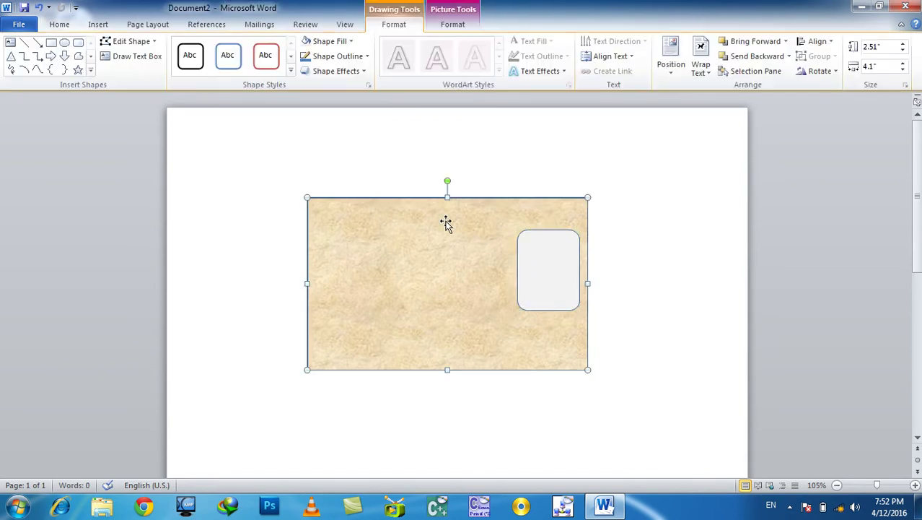
right_click(447, 221)
left_click(498, 294)
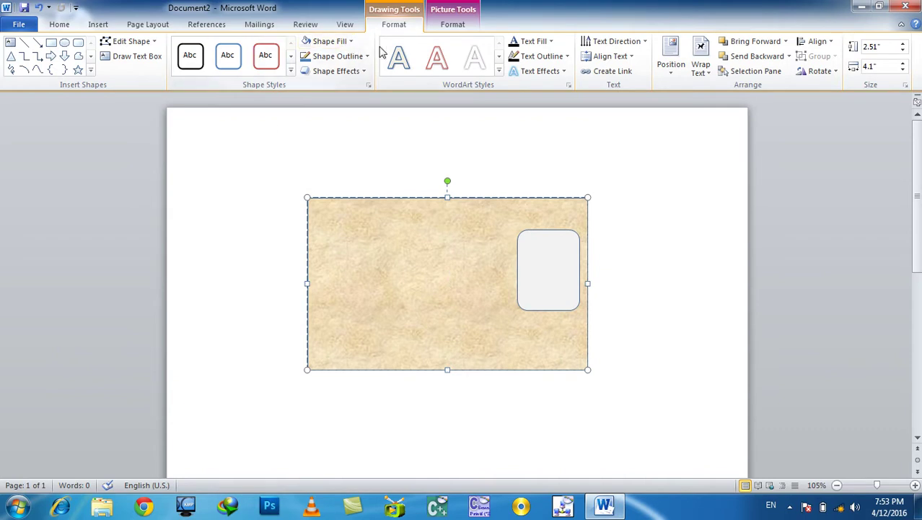
left_click(670, 78)
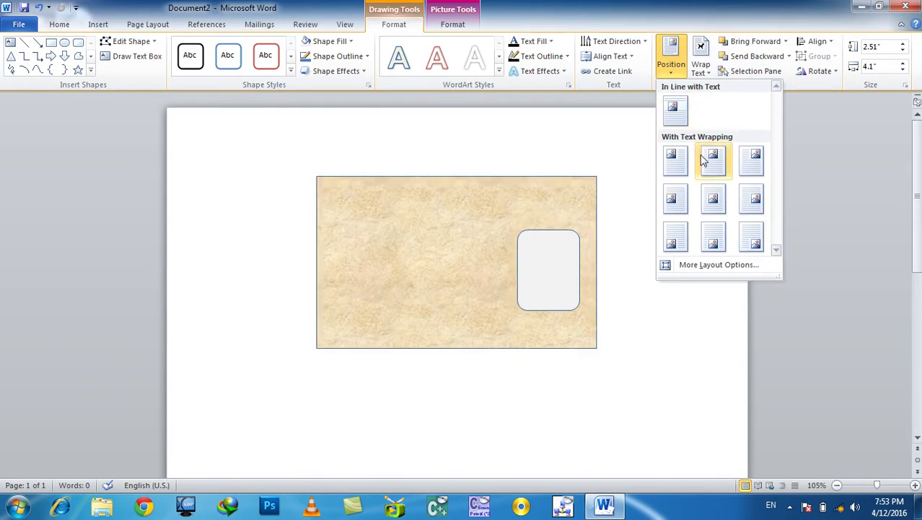
left_click(394, 146)
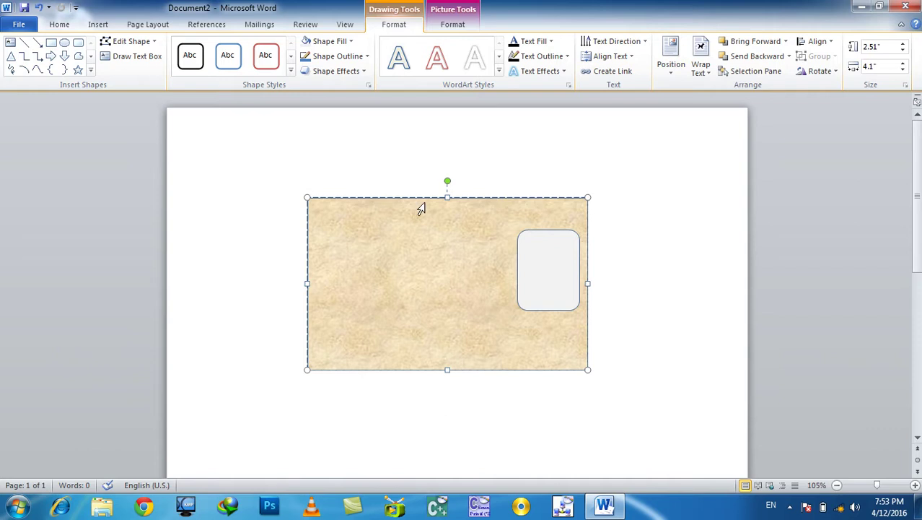
Step: Delete the parchment picture, draw a large text box around the photo box, and raise the photo box
key("Delete")
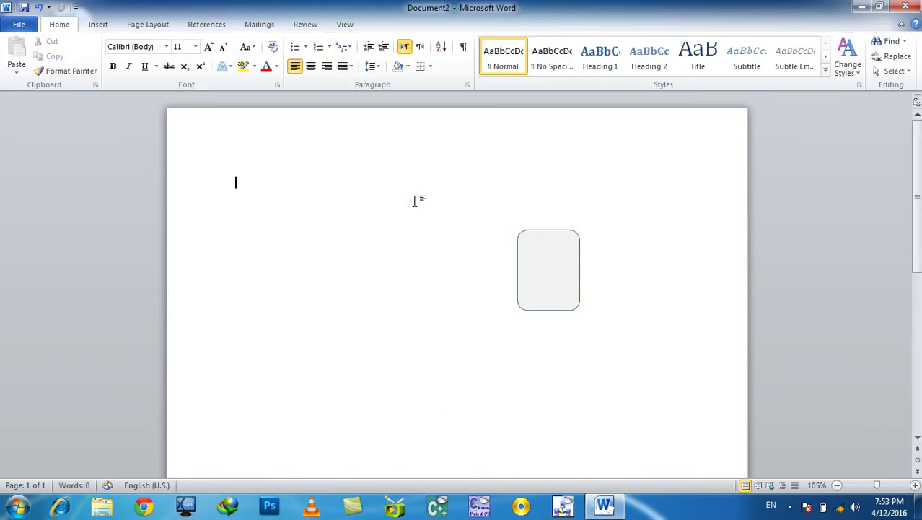
left_click(100, 26)
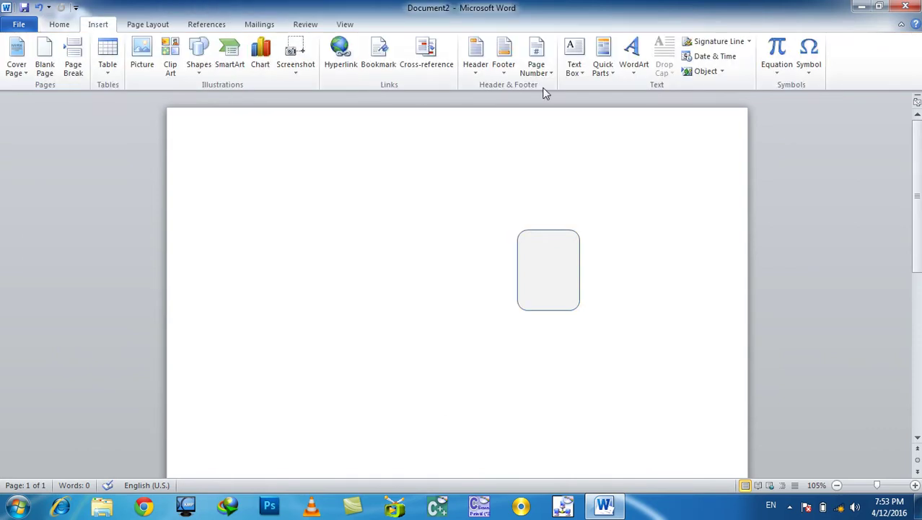
left_click(567, 72)
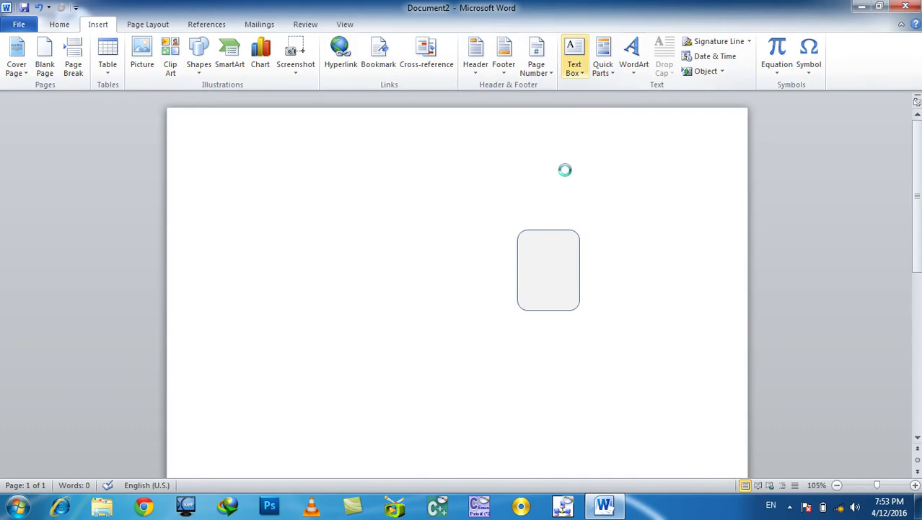
left_click(591, 352)
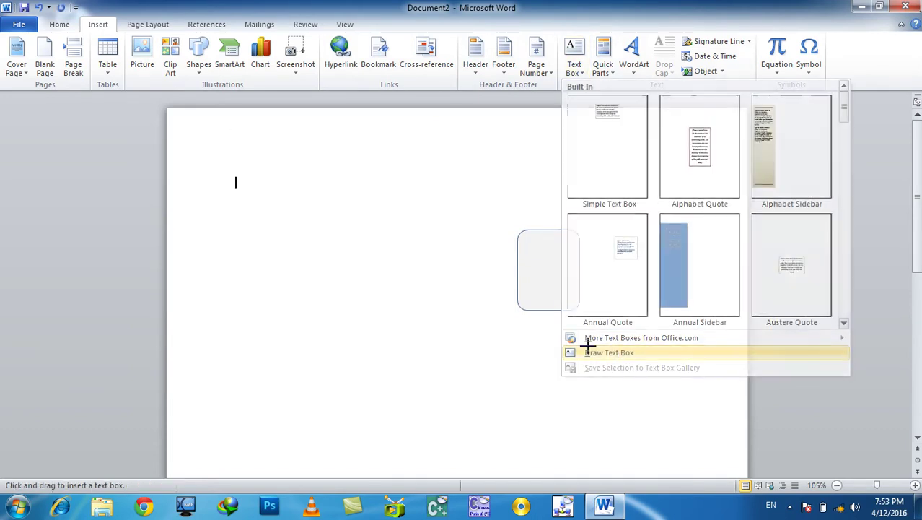
mouse_move(288, 166)
left_mouse_down()
mouse_move(628, 338)
mouse_move(590, 355)
left_mouse_up()
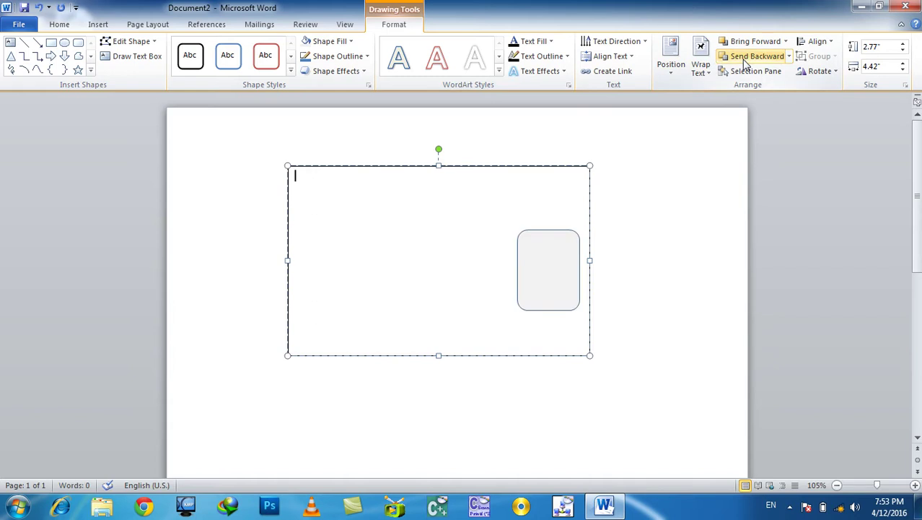
left_click_drag(537, 274, 543, 249)
Step: Fill the large text box with the Parchment texture and nudge the photo box slightly left
left_click(465, 182)
left_click(465, 159)
left_click(466, 166)
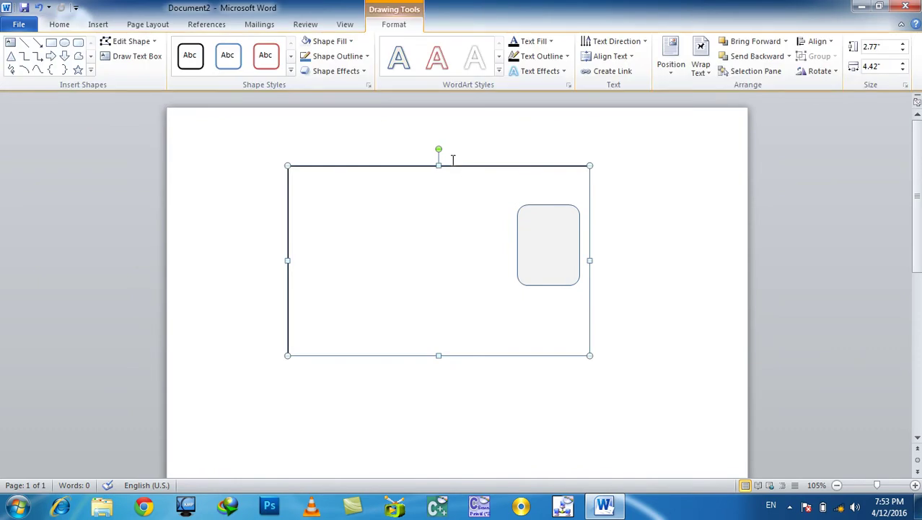
left_click(316, 25)
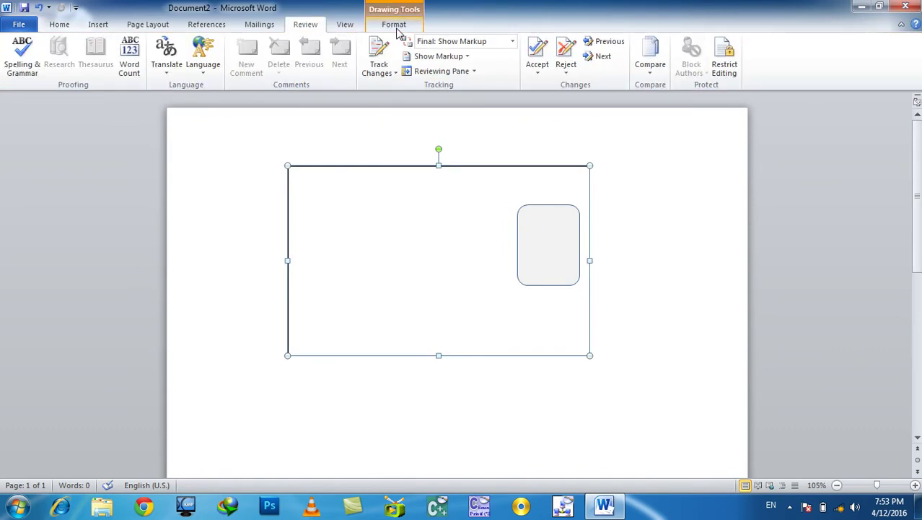
left_click(395, 25)
left_click(312, 41)
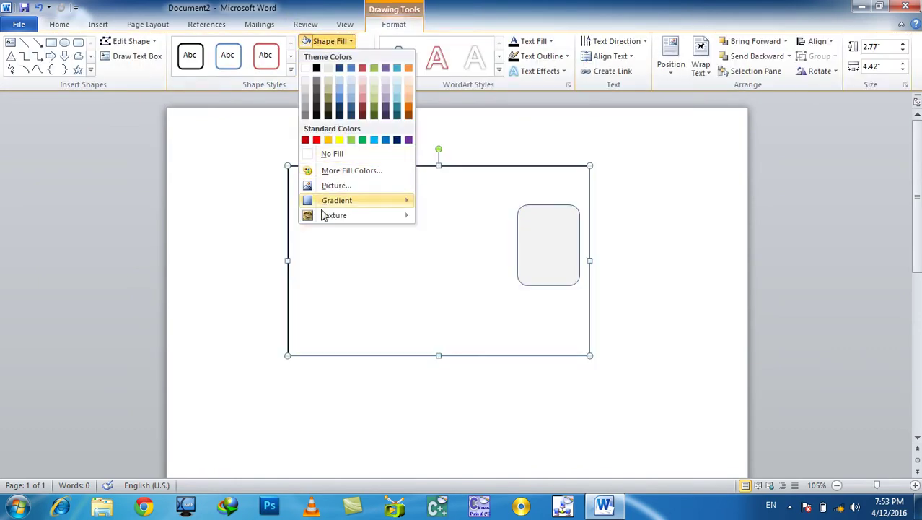
mouse_move(334, 215)
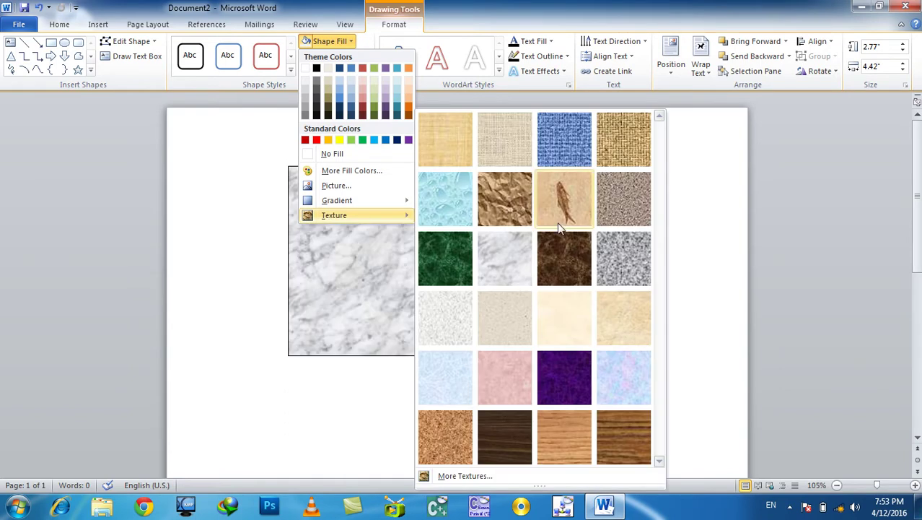
left_click(610, 304)
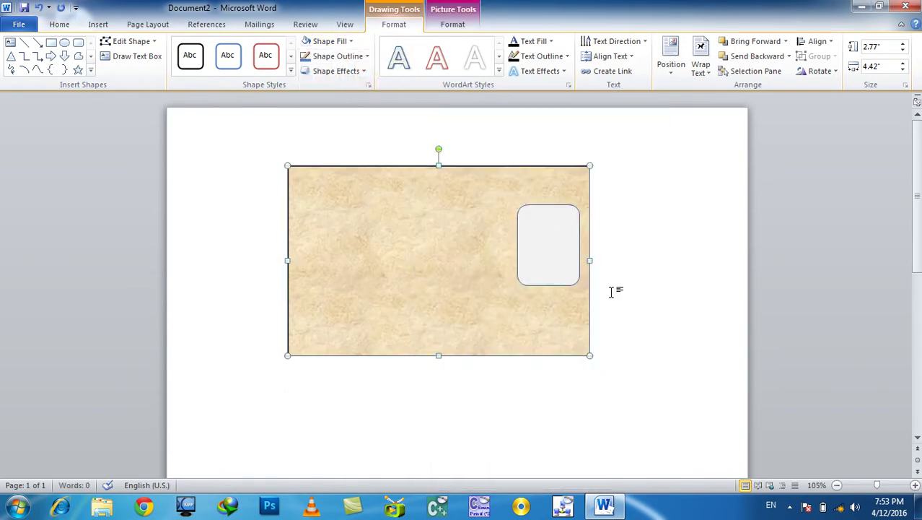
left_click(610, 291)
left_click(545, 257)
left_click_drag(540, 254, 534, 257)
Step: Type the bold, enlarged title 'Qazawat Educational Institute' in the card
left_click(628, 254)
left_click(457, 224)
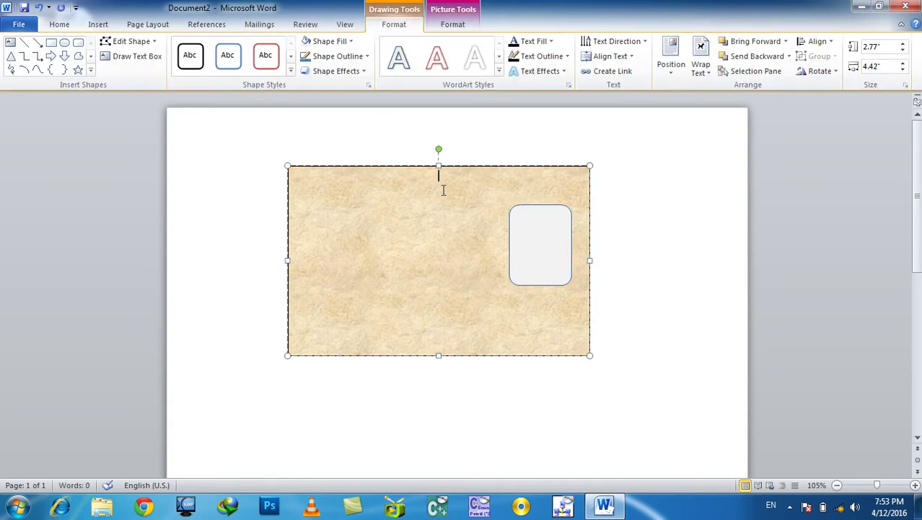
type("Qazawat Educational Institute")
key("Return")
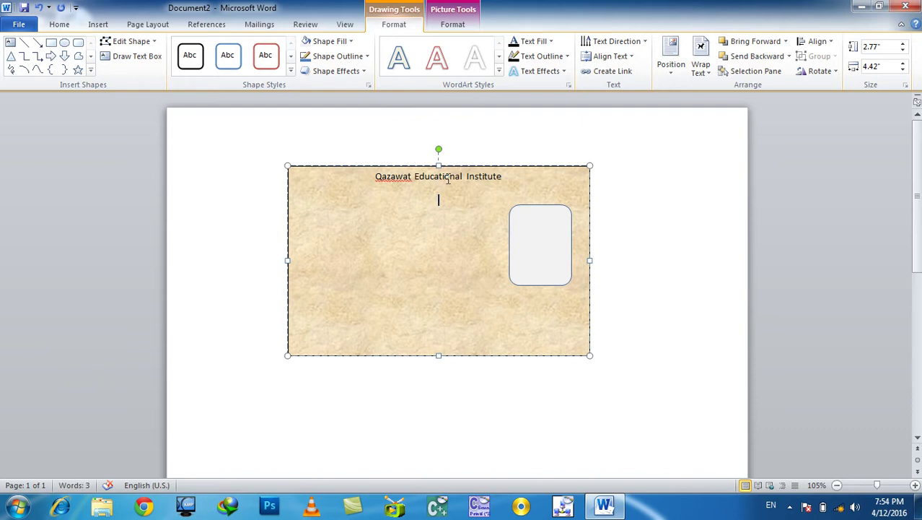
triple_click(448, 179)
key("ctrl+b")
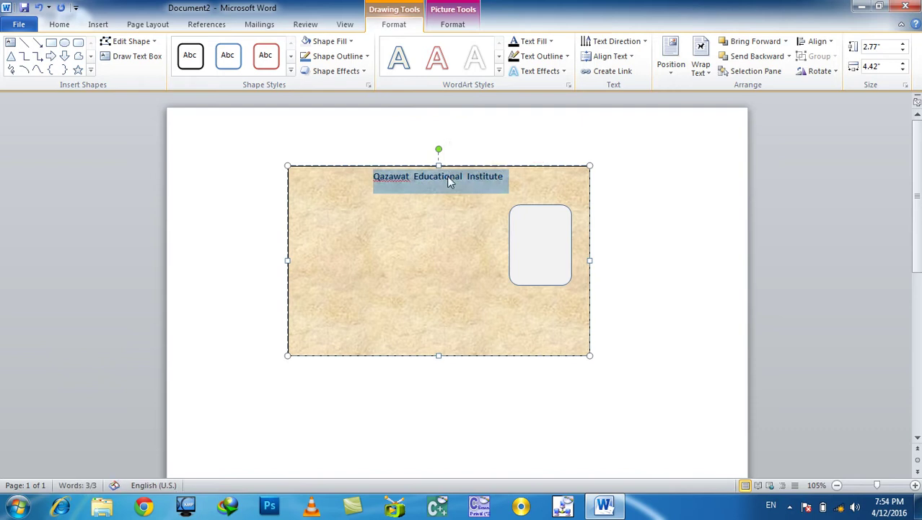
key("ctrl+shift+period")
key("ctrl+shift+period")
key("ctrl+shift+period")
key("ctrl+shift+period")
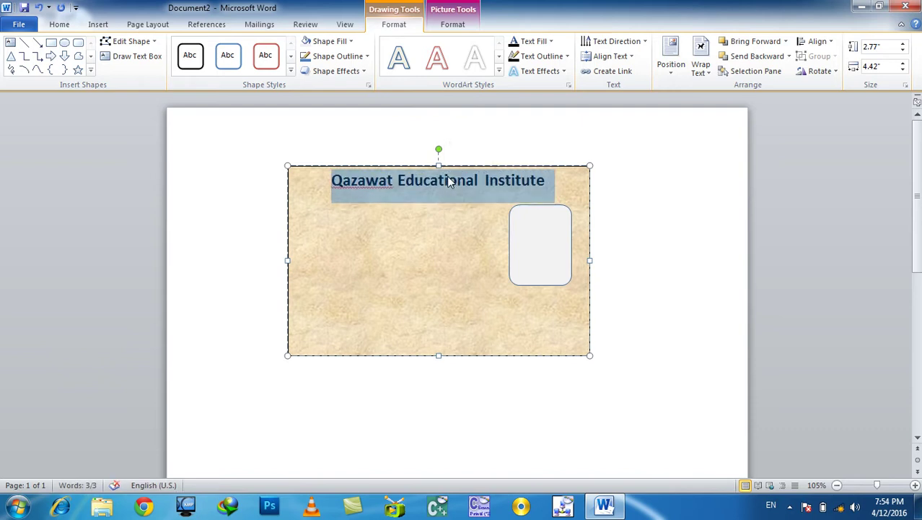
Step: Add the Persian line 'عزضوت تلیمی مرکز' below the title and enlarge its font
double_click(394, 211)
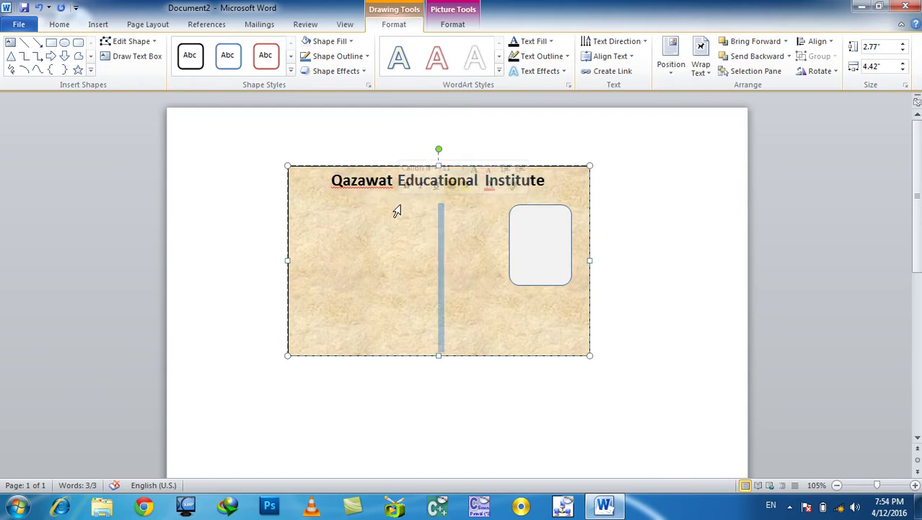
left_click_drag(444, 208, 446, 182)
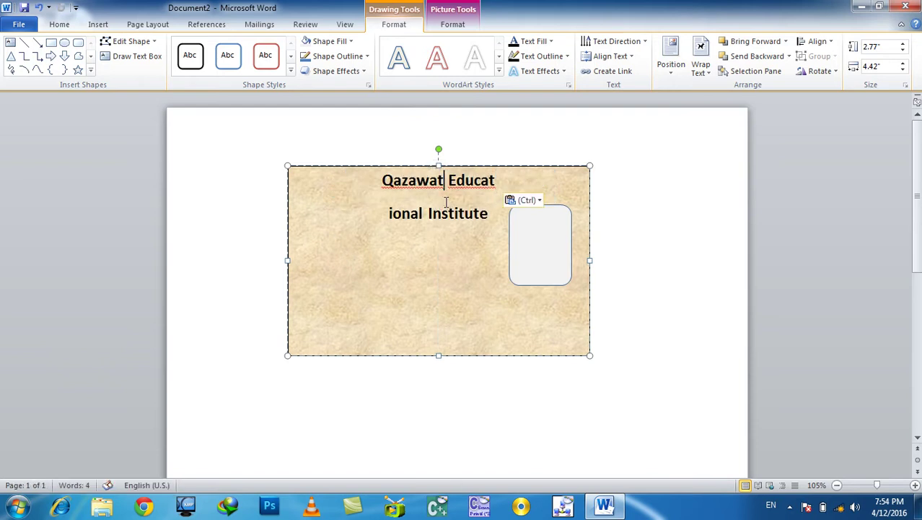
key("ctrl+z")
key("Up")
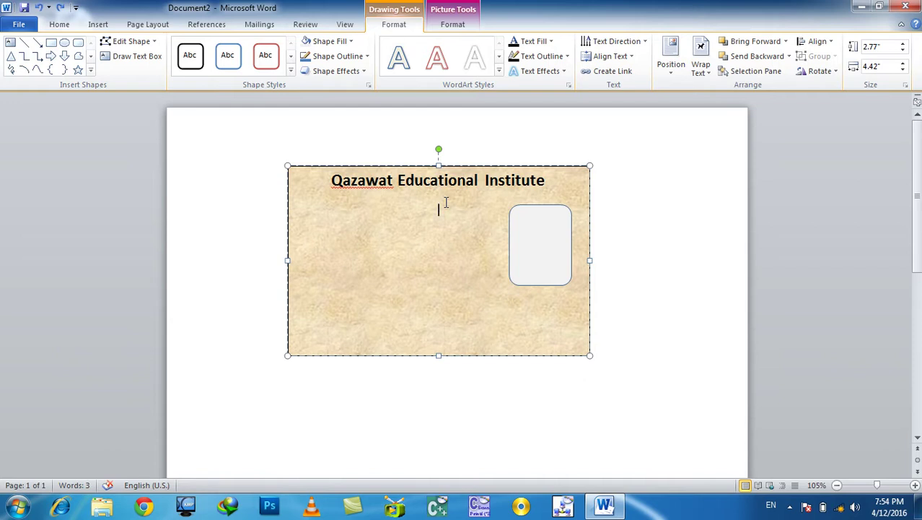
key("alt+shift")
type("عز")
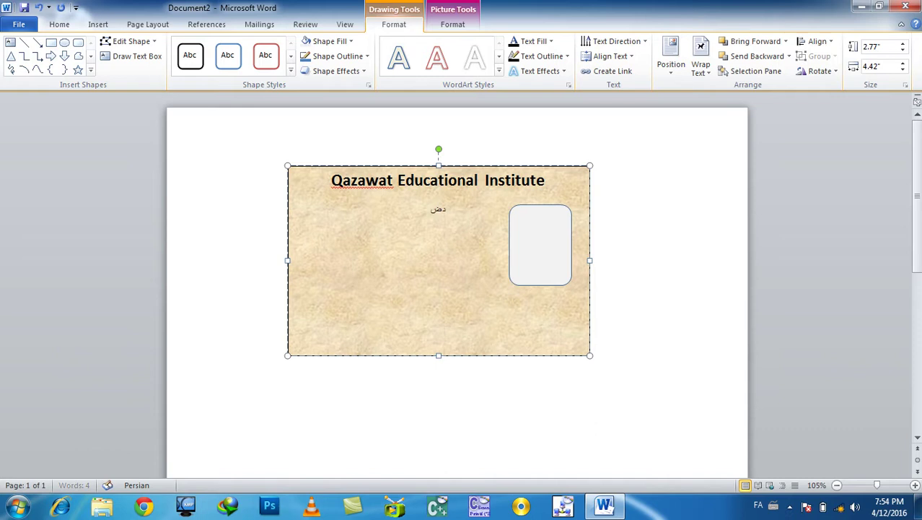
type("ضا")
type("وت تعلیمی مرکز")
double_click(443, 210)
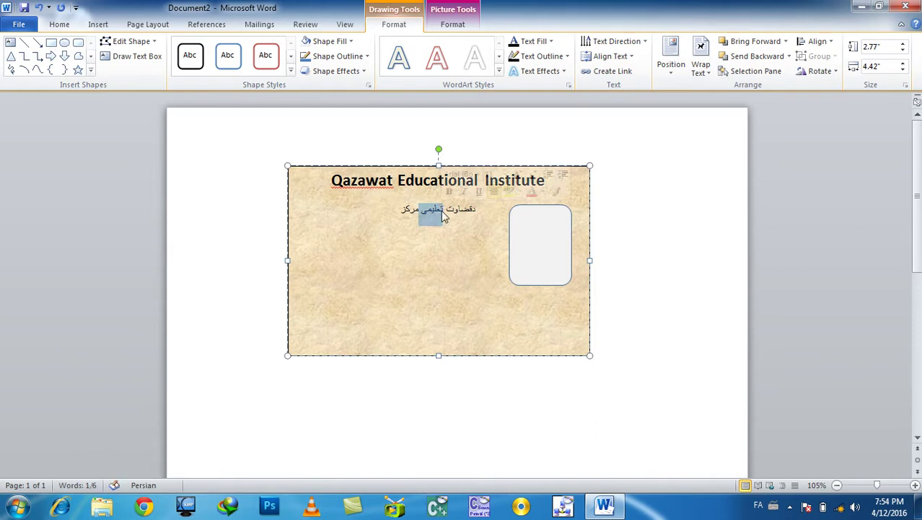
triple_click(443, 211)
key("ctrl+bracketright")
key("ctrl+bracketright")
key("ctrl+bracketright")
key("ctrl+bracketright")
key("ctrl+bracketright")
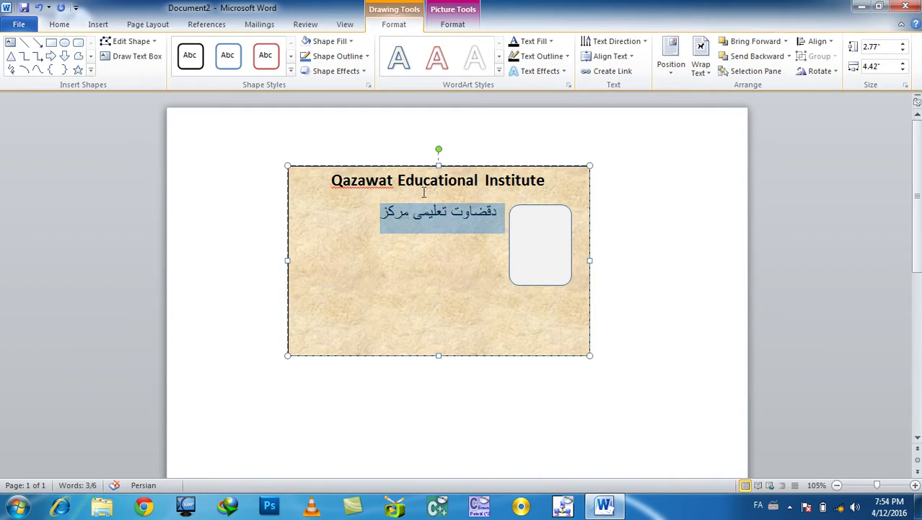
Step: Remove the space after both heading lines and center the empty line beneath them
left_click_drag(416, 210, 424, 176)
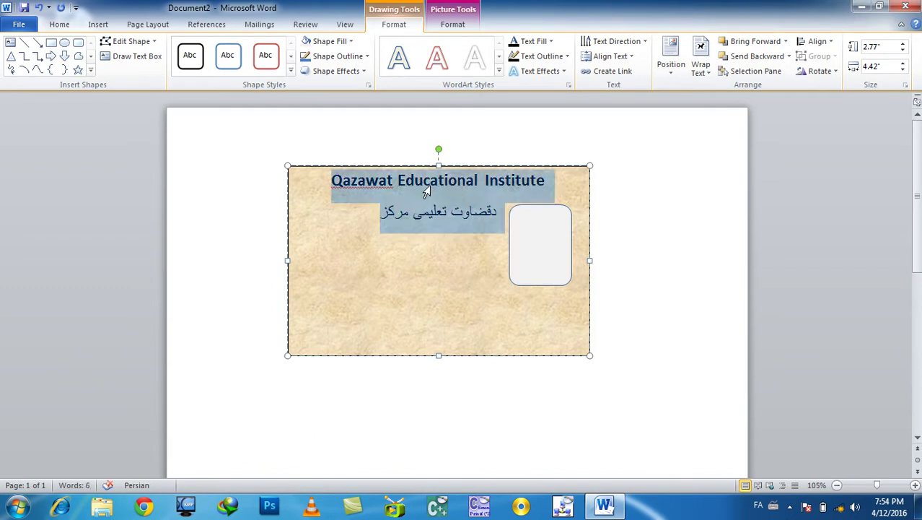
left_click(72, 28)
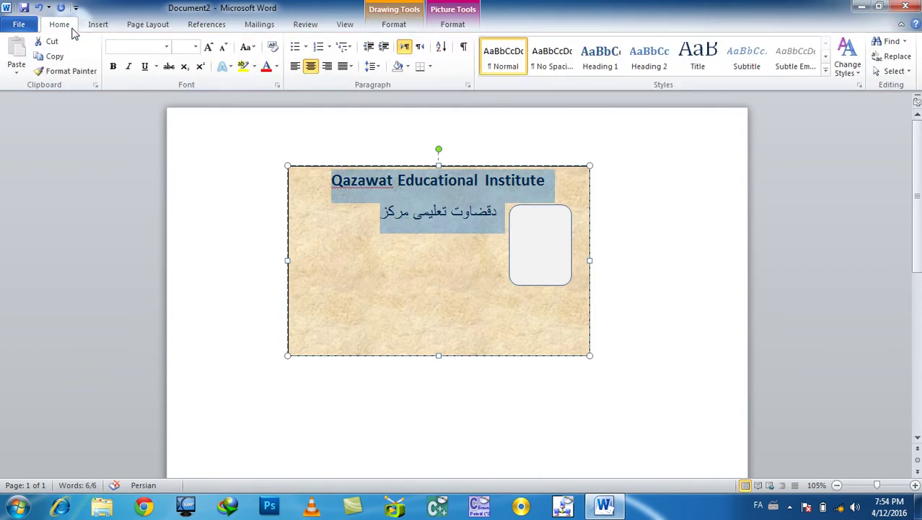
left_click(373, 66)
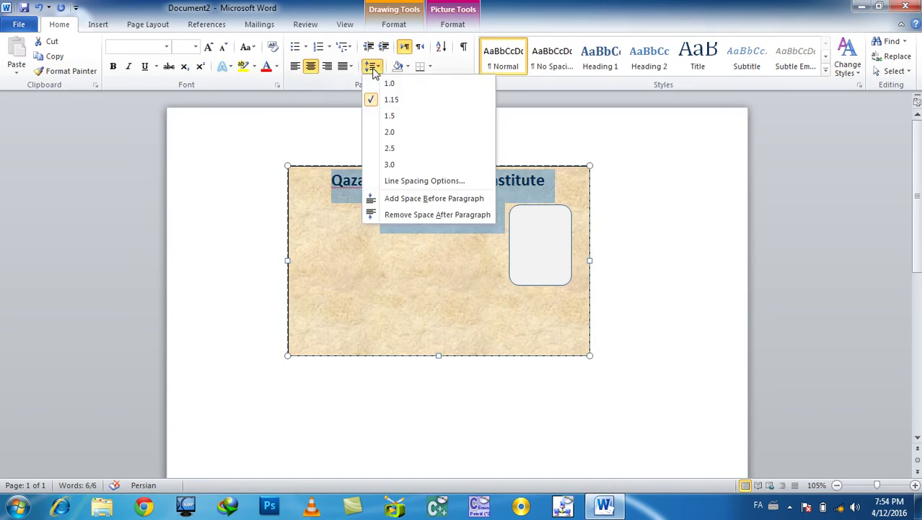
left_click(404, 215)
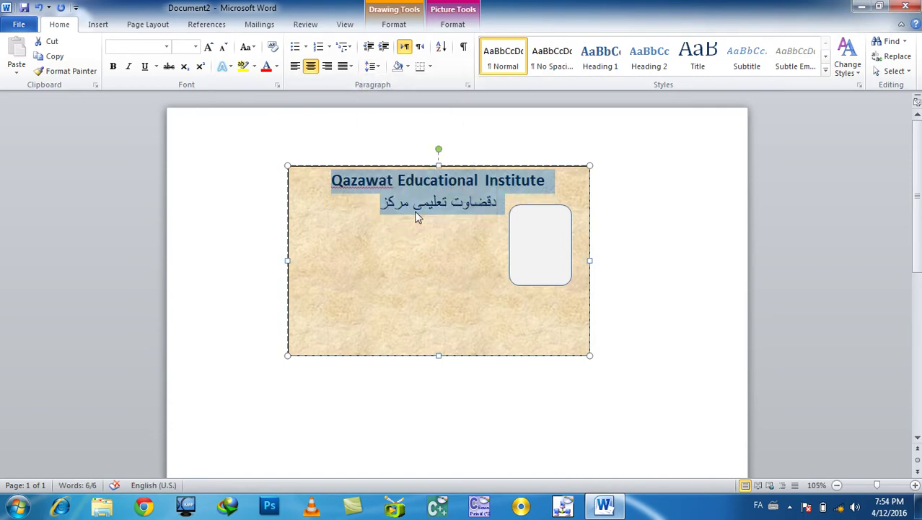
left_click(399, 204)
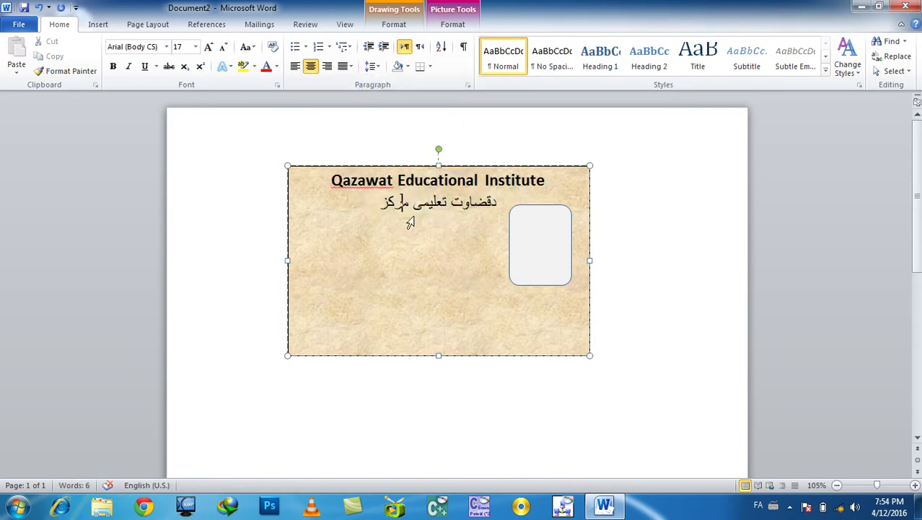
left_click_drag(405, 237, 404, 230)
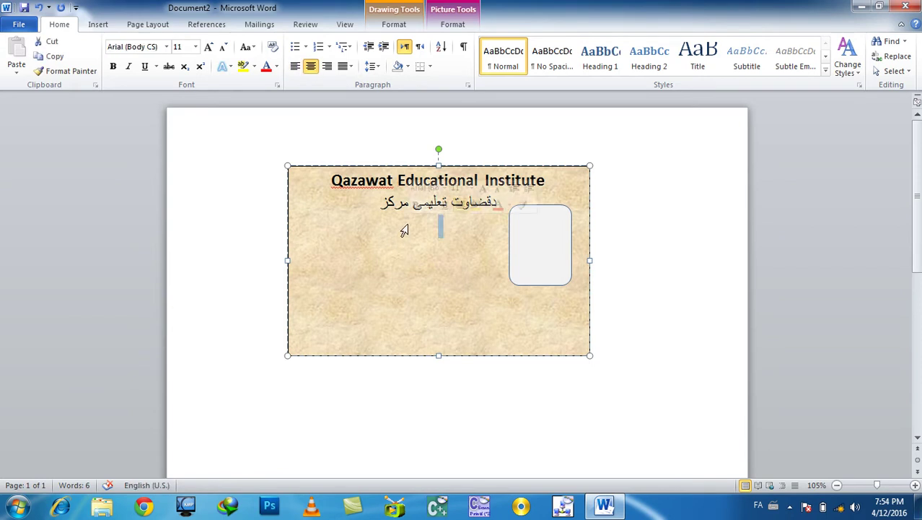
left_click(371, 250)
key("ctrl+e")
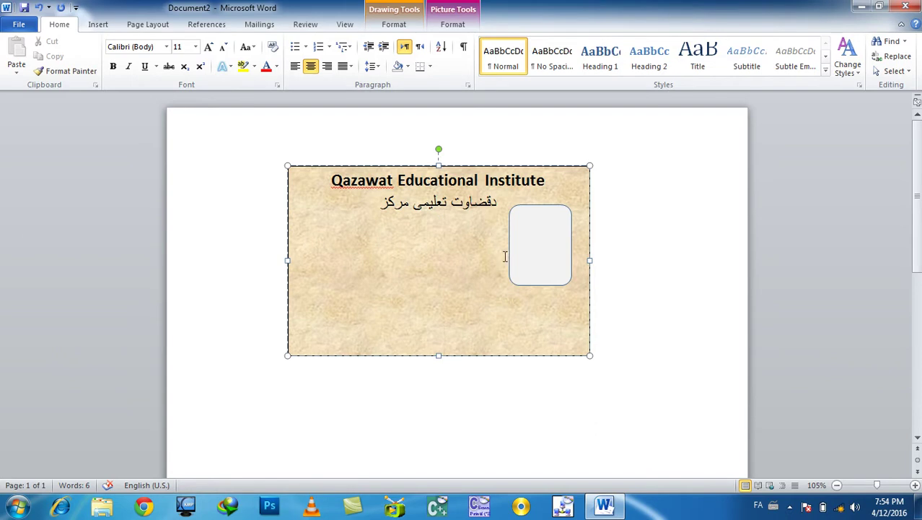
Step: Move the photo box to the card's left and type the right-aligned label 'دشاگرد نوم:'
left_click_drag(505, 253, 301, 269)
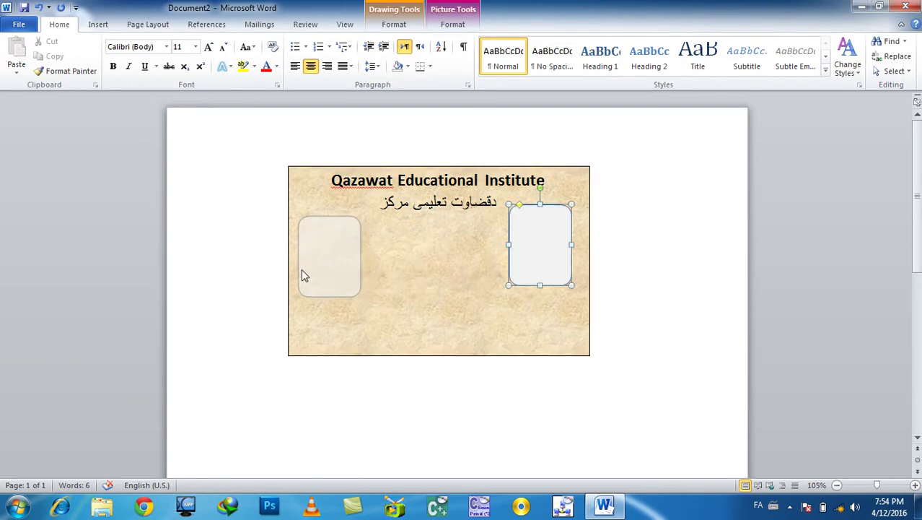
left_click(560, 241)
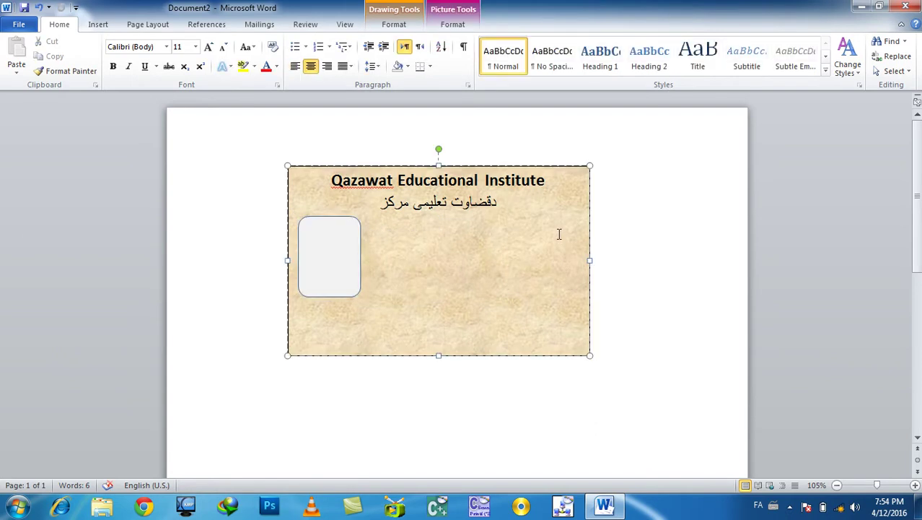
key("ctrl+r")
key("alt+shift")
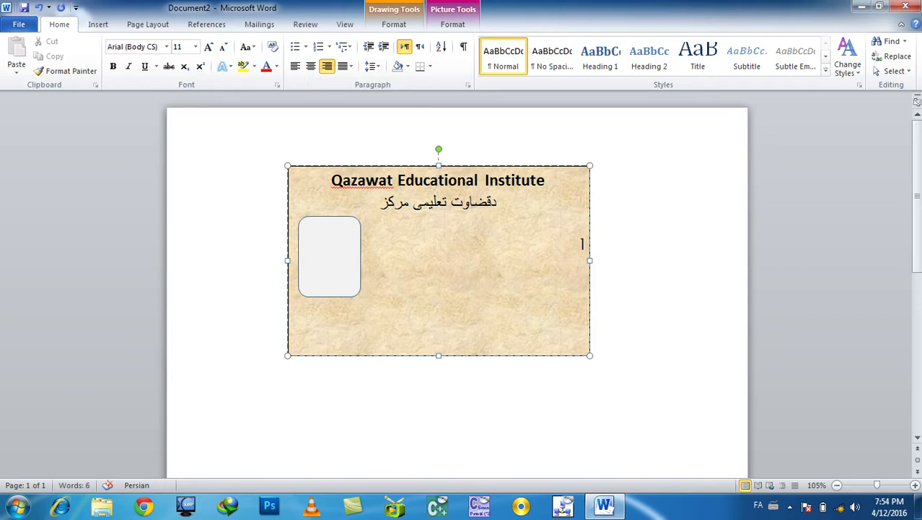
key("alt+shift")
Step: Add the father's name label 'پلار نوم:' and the class label on the following lines
key("alt+shift")
type("دشاگرد نوم:")
key("Return")
key("BackSpace")
key("alt+shift")
type("پلار")
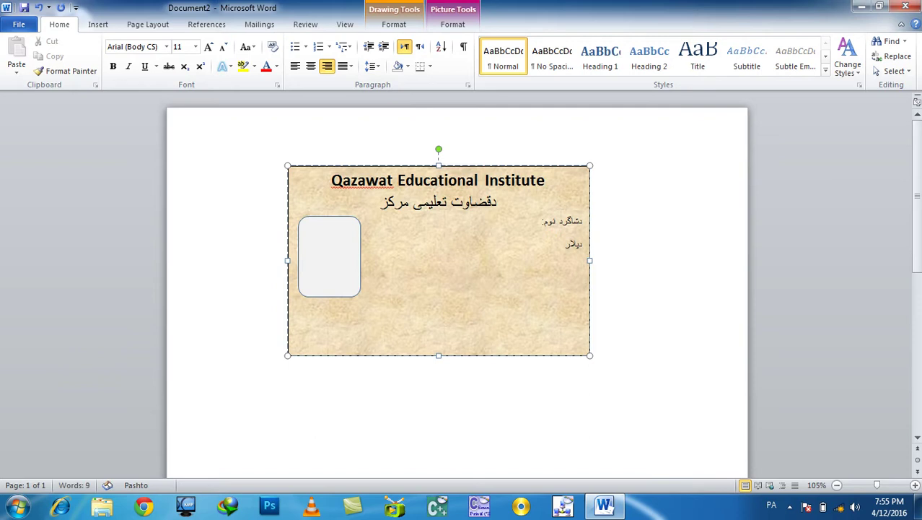
type(" نوم:")
key("Return")
type("کا")
key("BackSpace")
key("BackSpace")
type("ک")
key("BackSpace")
type(":")
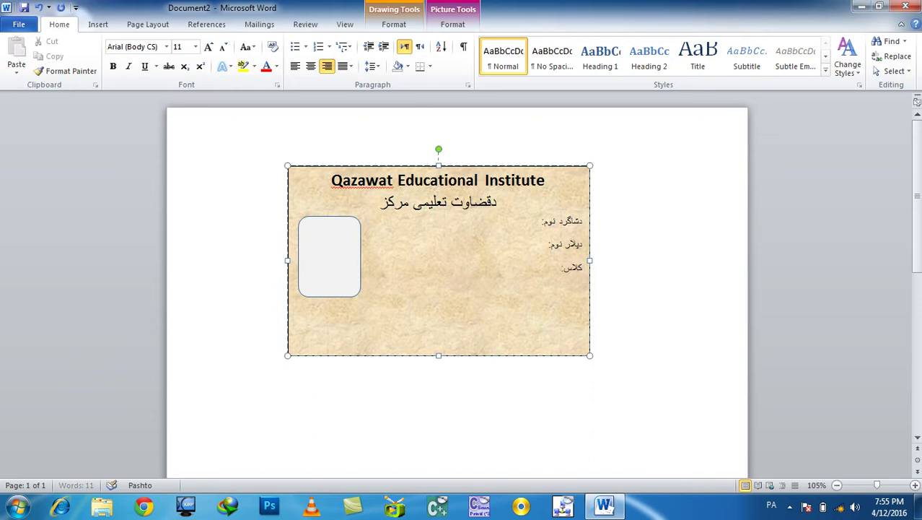
Step: Add the contact number label and make all five Persian labels bold
key("Return")
type("شماره")
type("س")
type("س")
left_click_drag(510, 328, 592, 231)
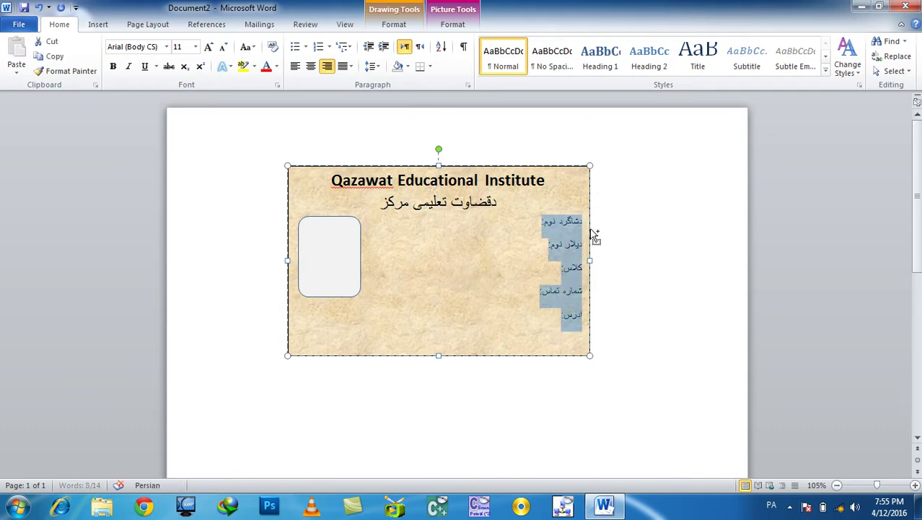
key("ctrl+b")
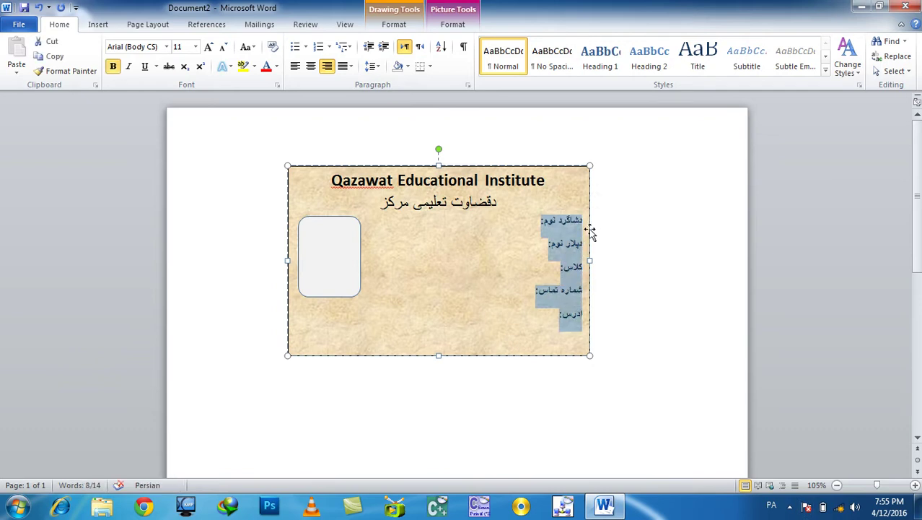
left_click(648, 214)
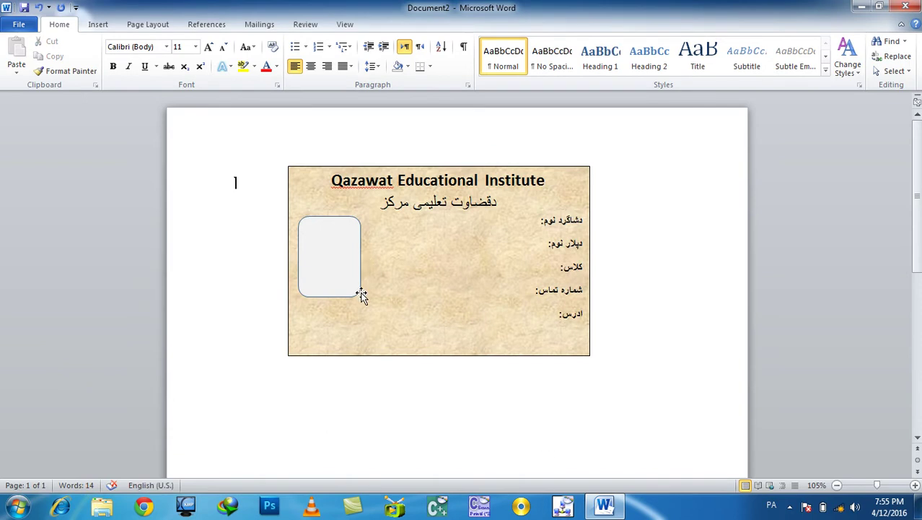
Step: Shade the 'Qazawat Educational Institute' title line with a solid black fill, leaving white text
double_click(437, 205)
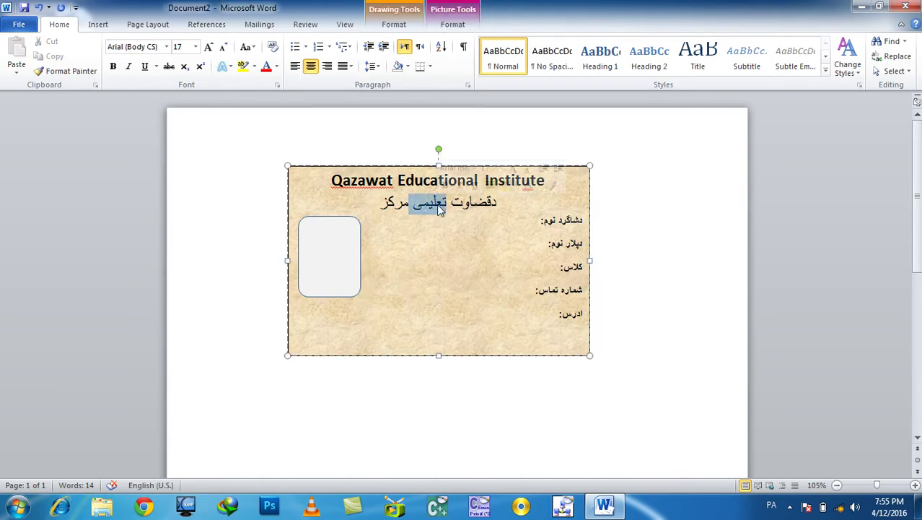
triple_click(438, 205)
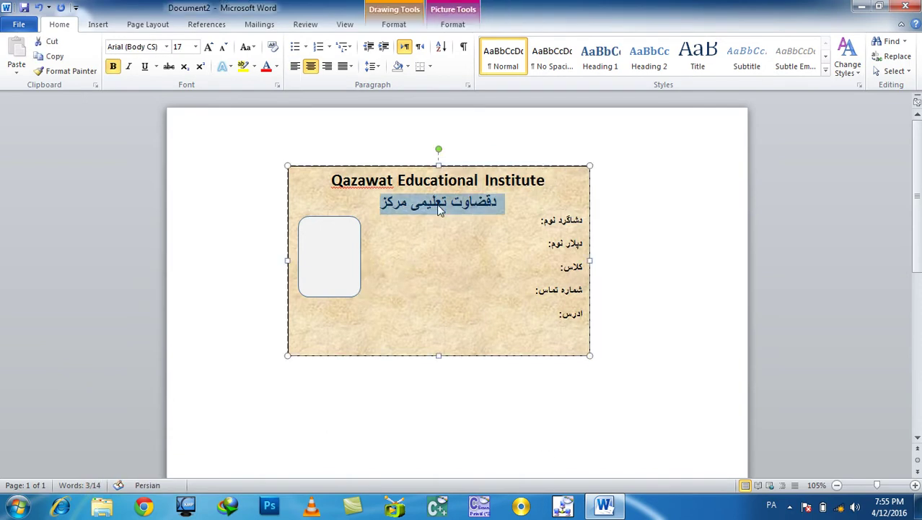
left_click(658, 199)
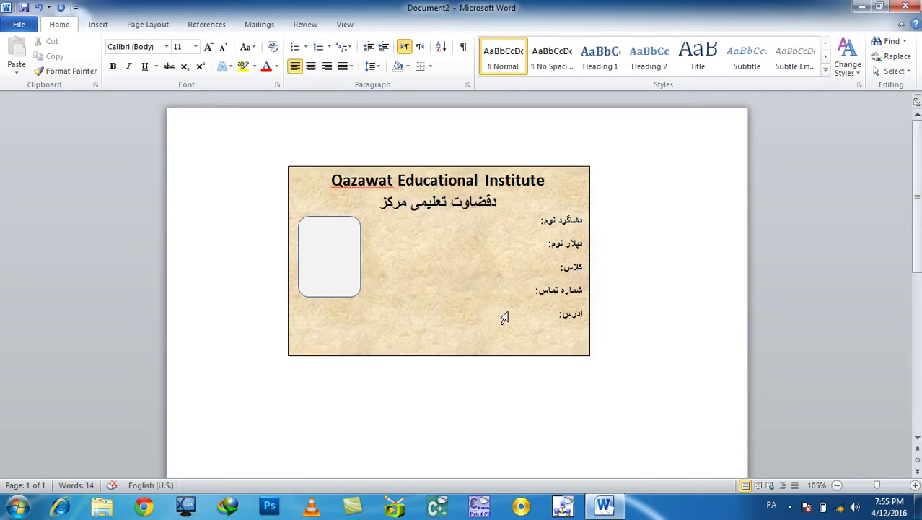
left_click(520, 289)
left_click(617, 325)
left_click_drag(490, 180, 453, 138)
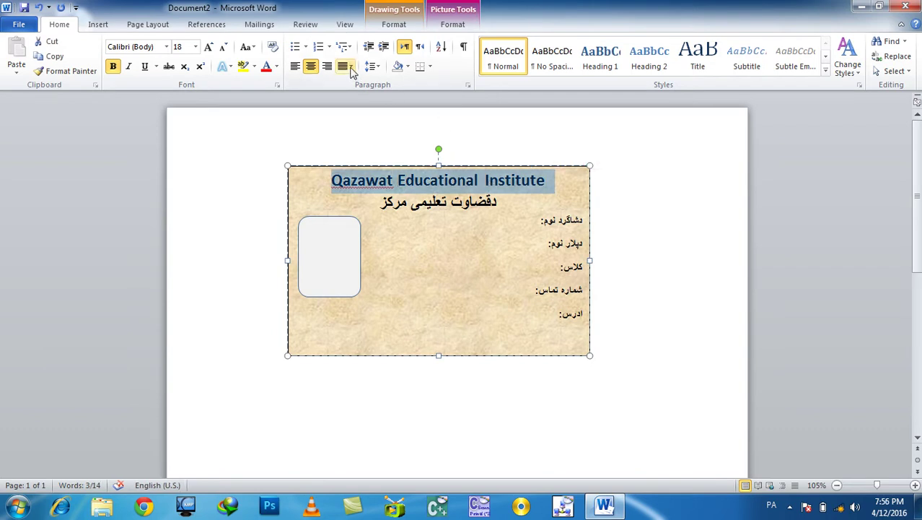
left_click(431, 66)
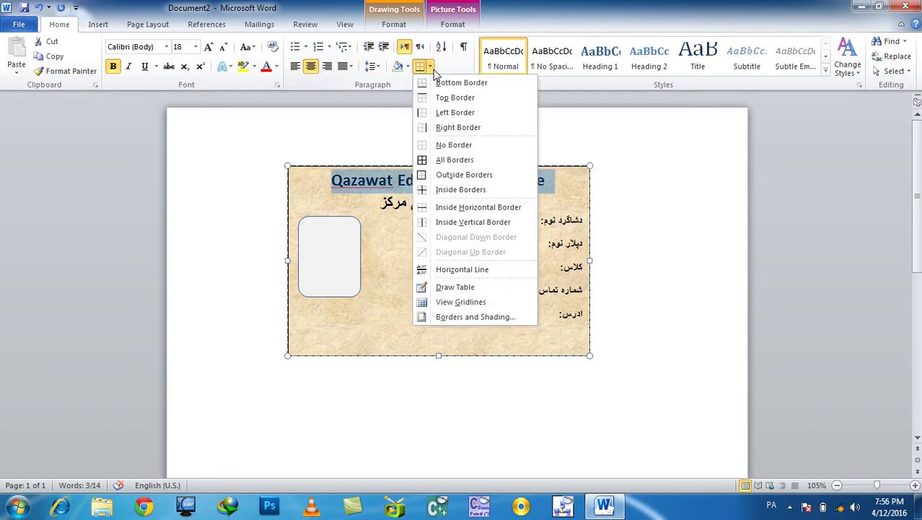
left_click(464, 315)
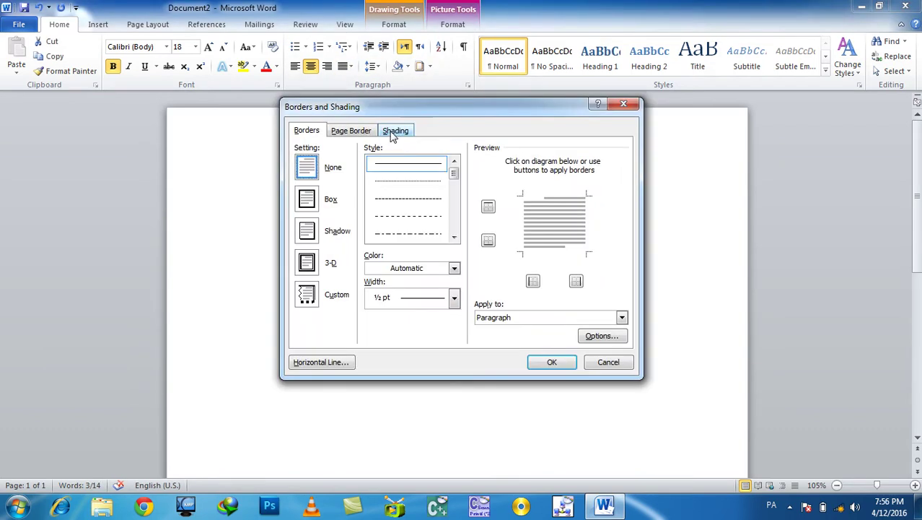
left_click(393, 133)
left_click(346, 163)
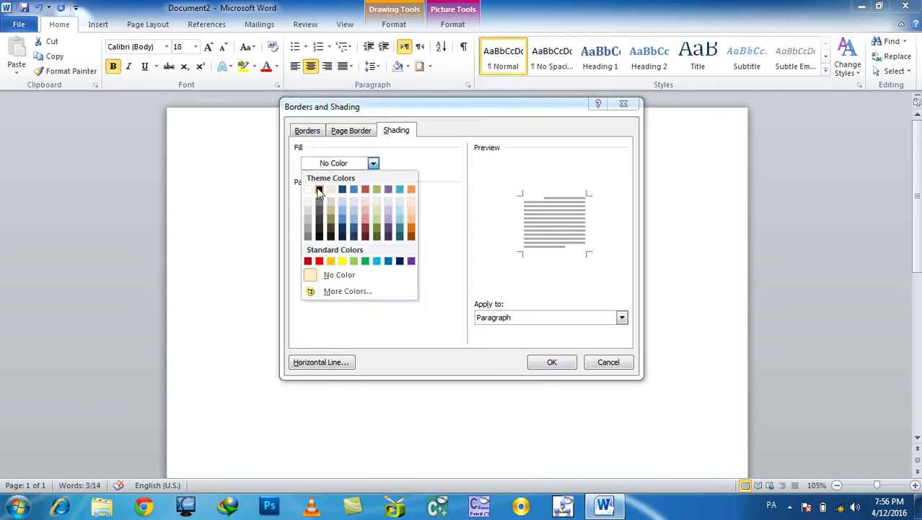
left_click(319, 189)
left_click(552, 361)
left_click(635, 282)
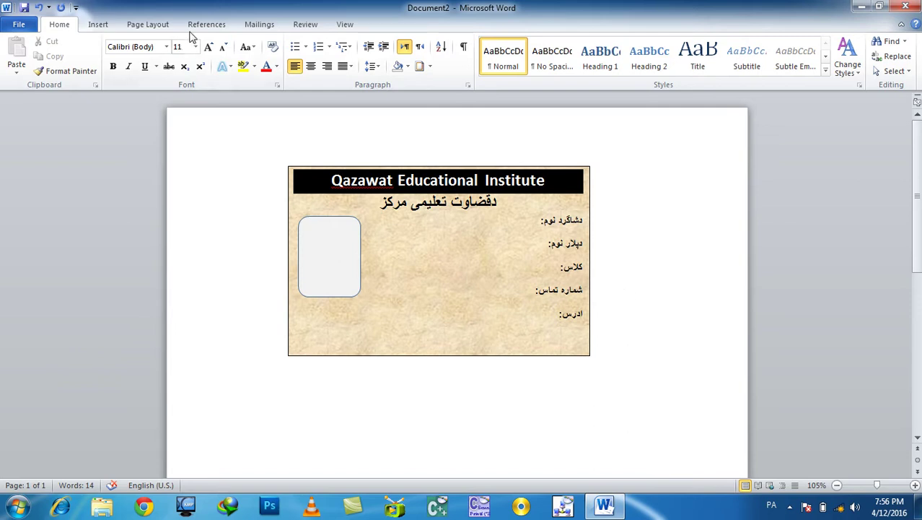
Step: Start the Step-by-Step Mail Merge Wizard for letters using the current document
left_click(220, 24)
left_click(256, 23)
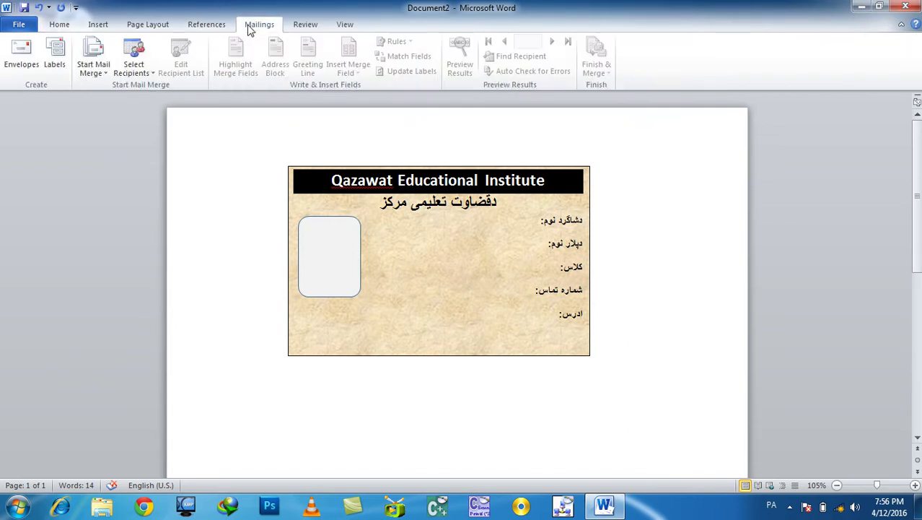
left_click(86, 78)
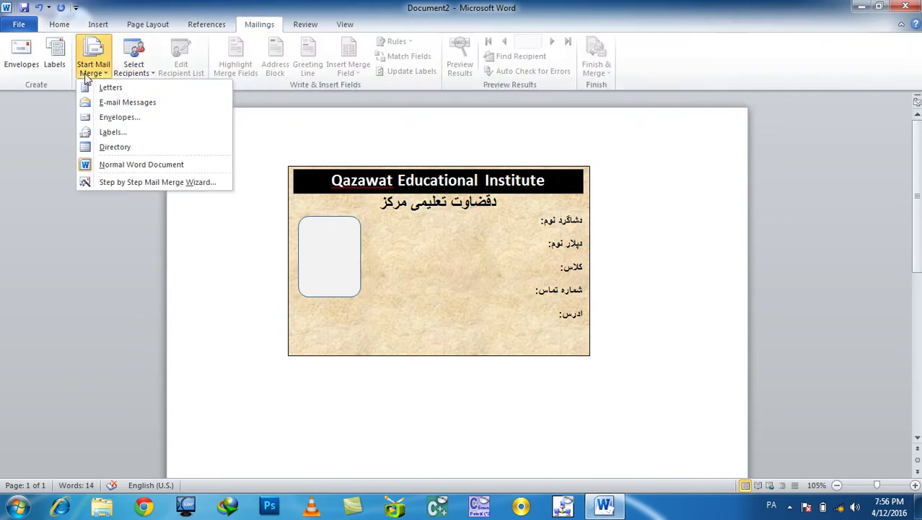
left_click(117, 185)
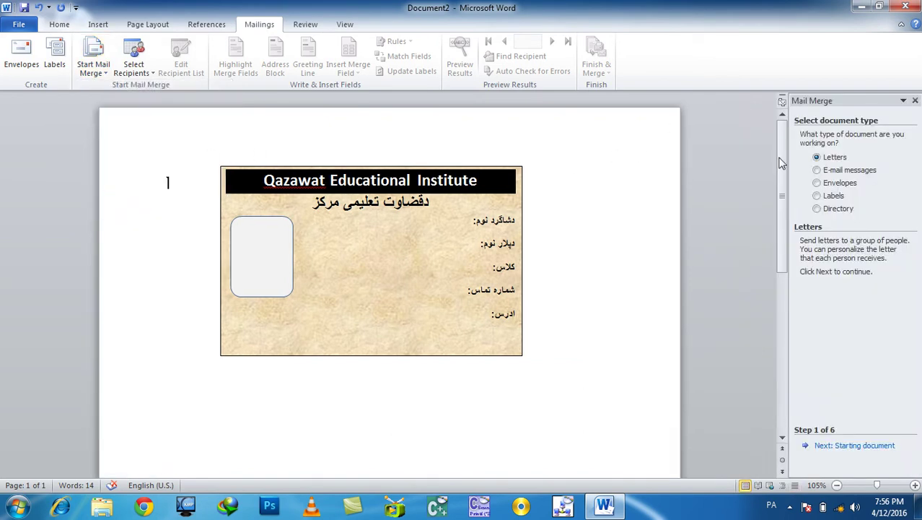
left_click(843, 446)
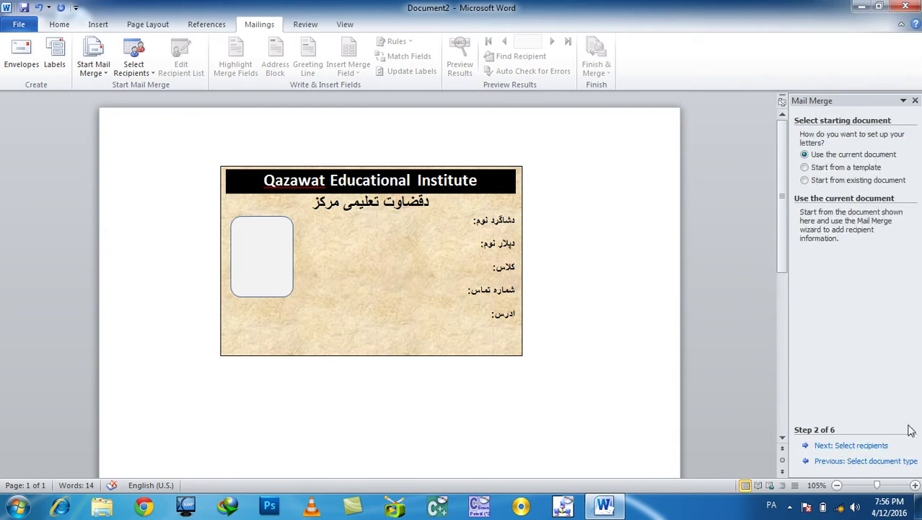
left_click(856, 446)
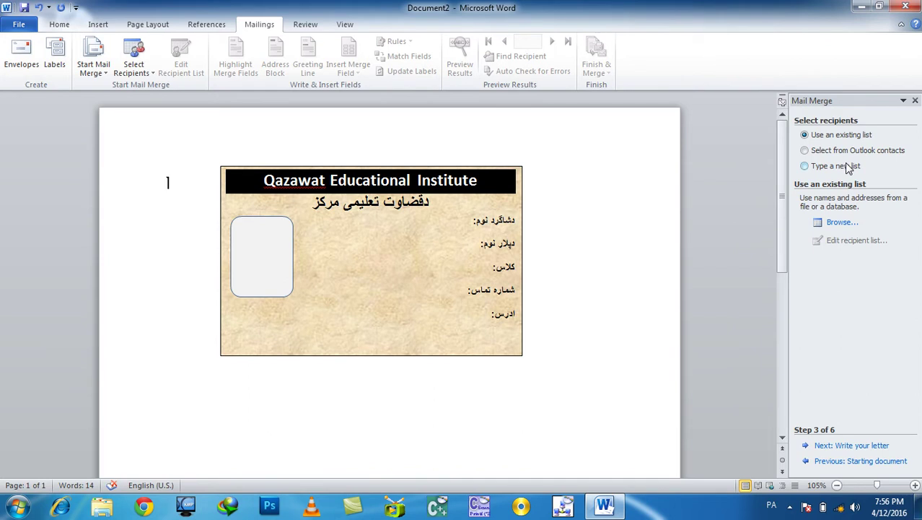
Step: Choose to type a new recipient list and bring up its Customize Columns dialog
left_click(846, 166)
left_click(837, 223)
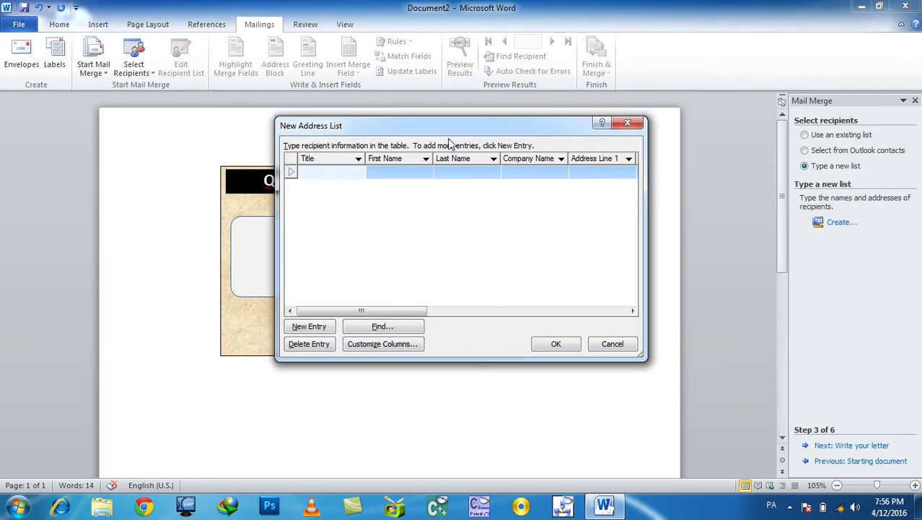
left_click_drag(451, 129, 718, 133)
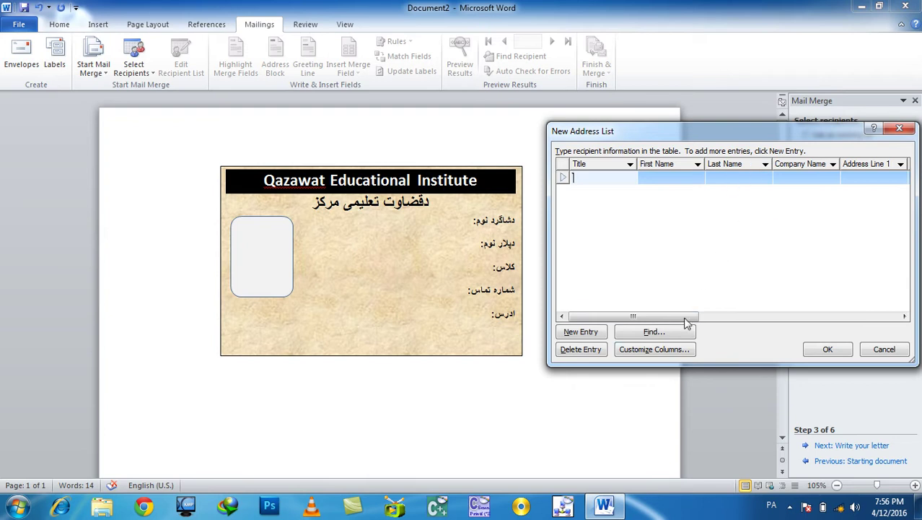
left_click(653, 348)
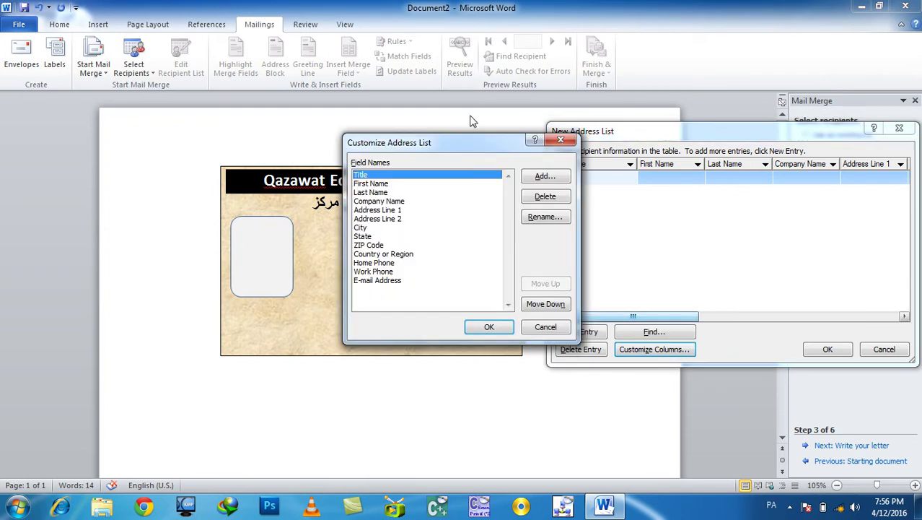
Step: Delete every default field from the recipient list's columns
left_click(435, 210)
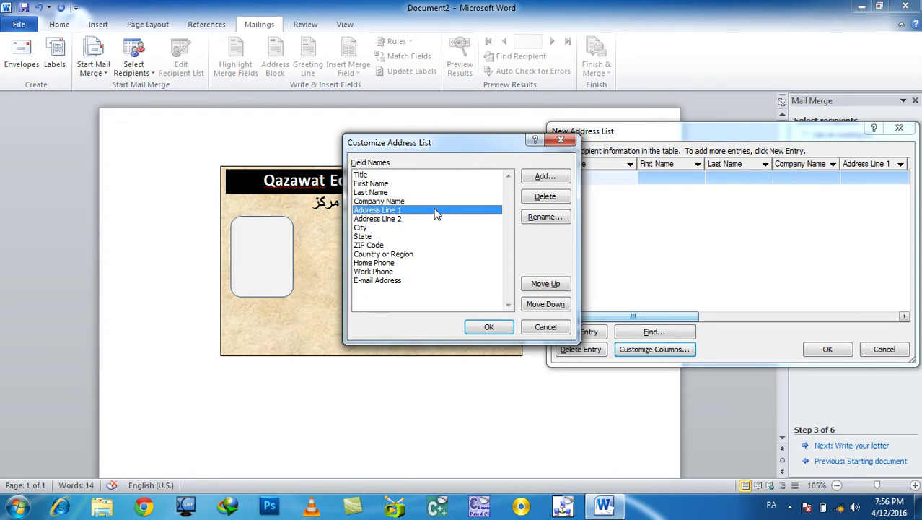
key("alt+shift")
key("alt+d")
key("Return")
key("alt+d")
key("Return")
key("alt+d")
key("Return")
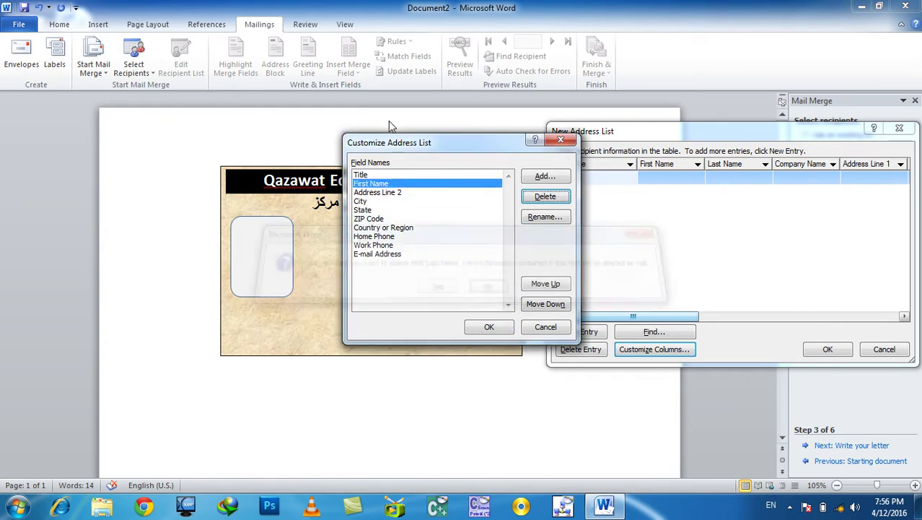
key("alt+d")
key("Return")
key("alt+d")
key("Return")
key("alt+d")
key("Return")
key("alt+d")
key("Return")
key("alt+d")
key("Return")
key("alt+d")
key("Return")
key("alt+d")
key("Return")
key("alt+d")
key("Return")
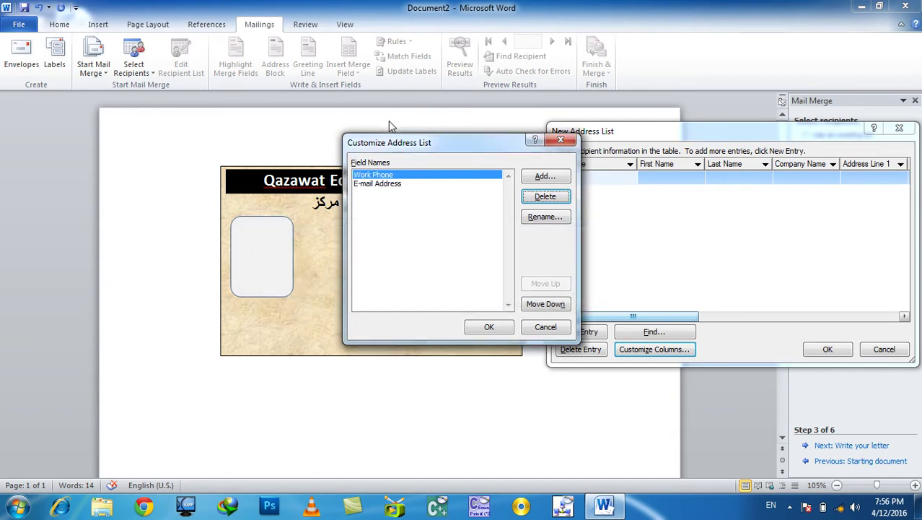
key("alt+d")
key("Return")
key("alt+d")
key("Return")
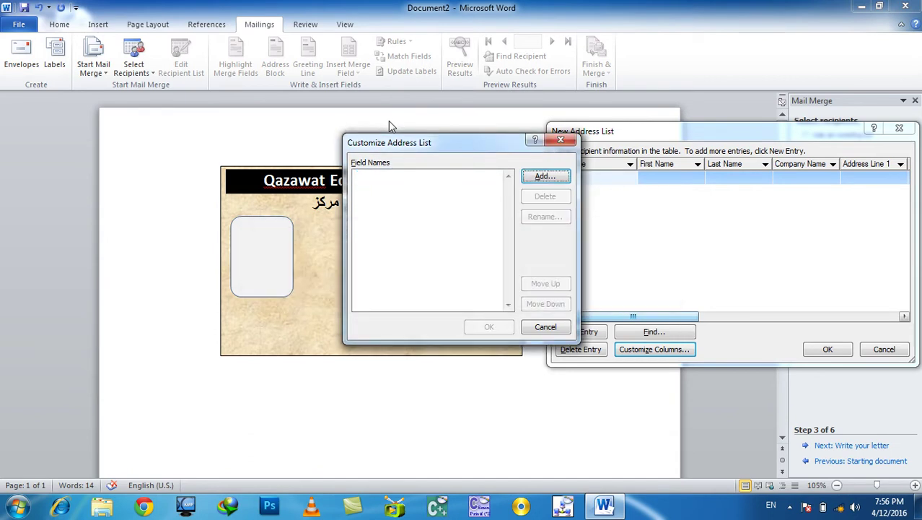
Step: Add the student-name field 'نشارد نوم' and the father's-name field
key("alt+a")
key("alt+shift")
type("نشا")
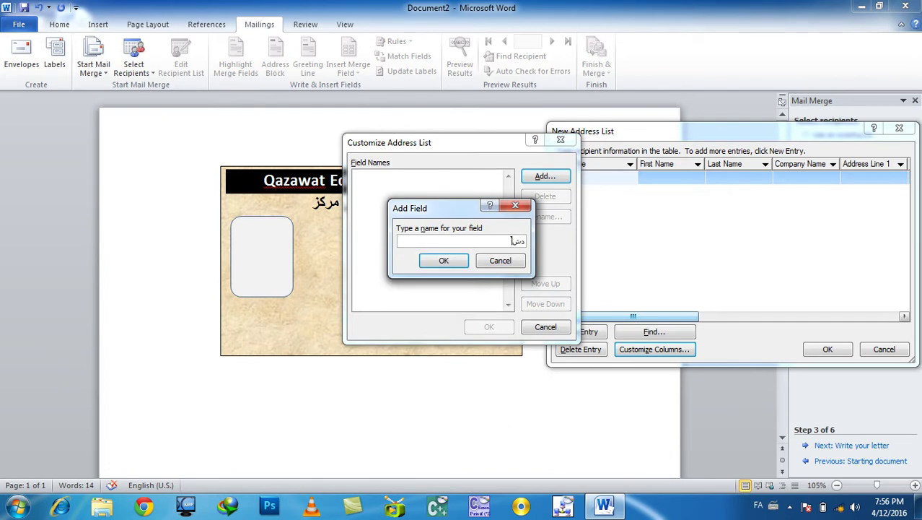
type("رد نوم")
key("Return")
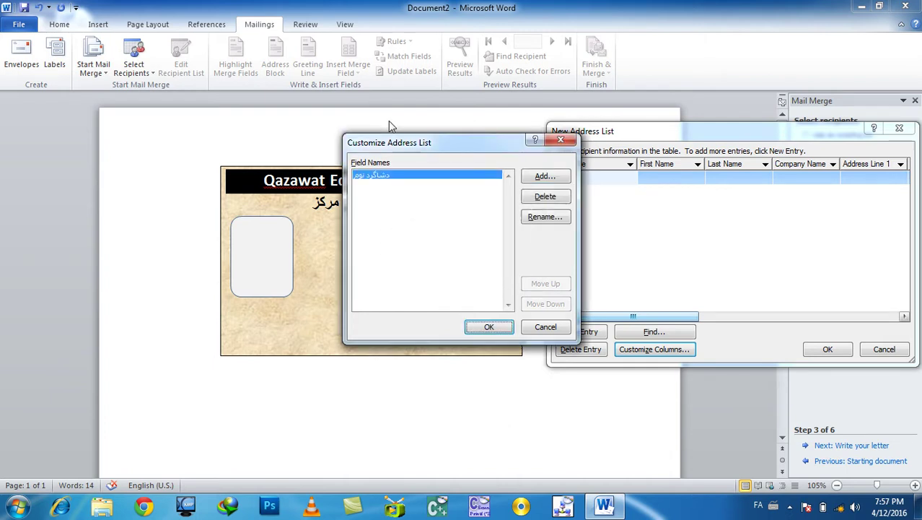
left_click(568, 178)
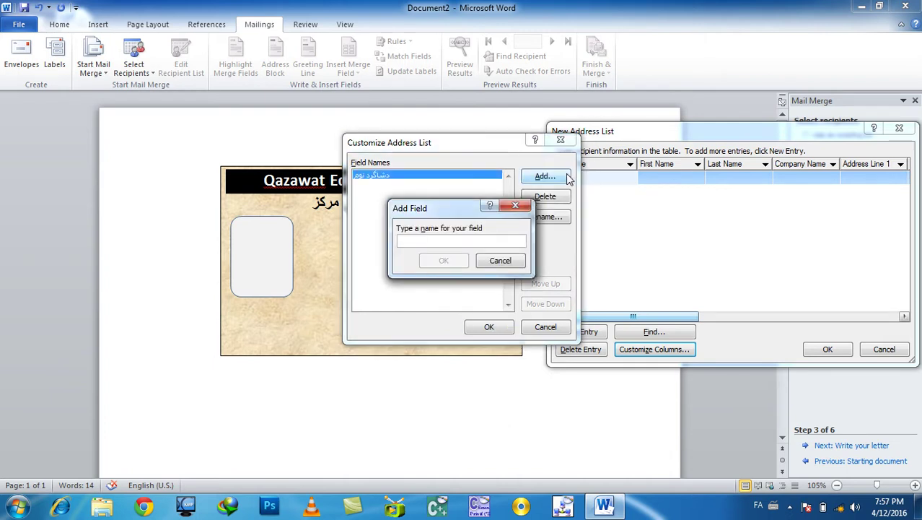
type("د")
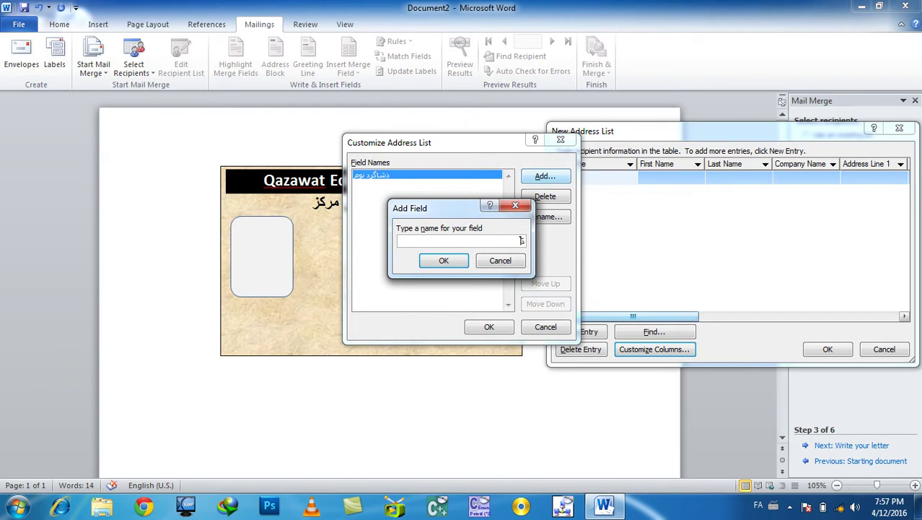
key("alt+shift")
type("دیلا")
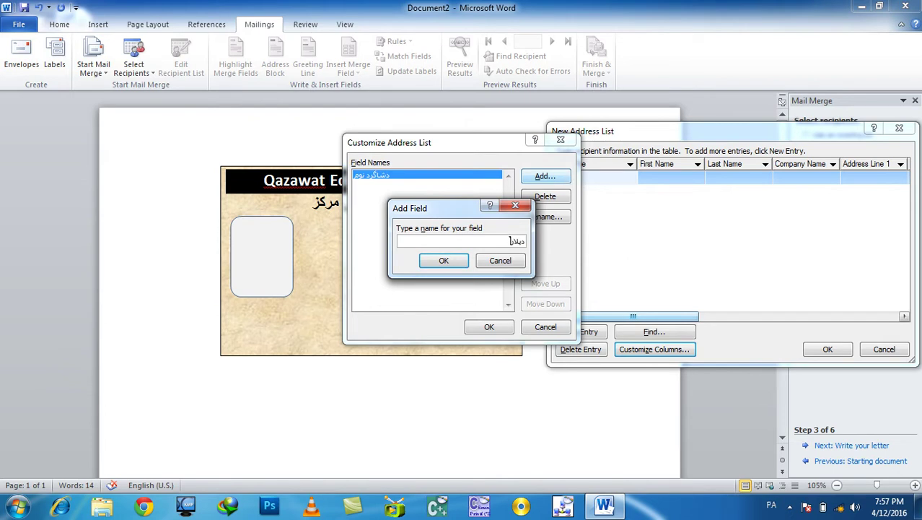
type("ر نوم")
key("Return")
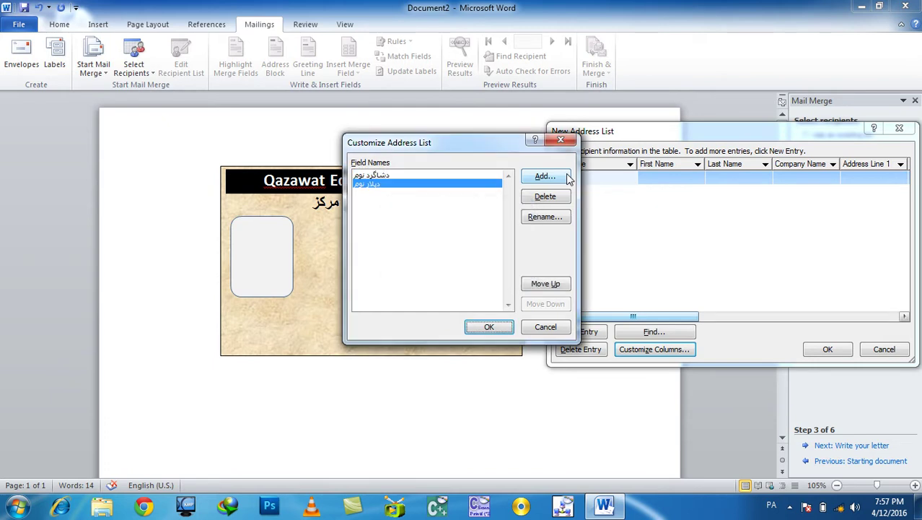
Step: Add the fields کلاس, شماره تماس and ادرس
left_click(567, 179)
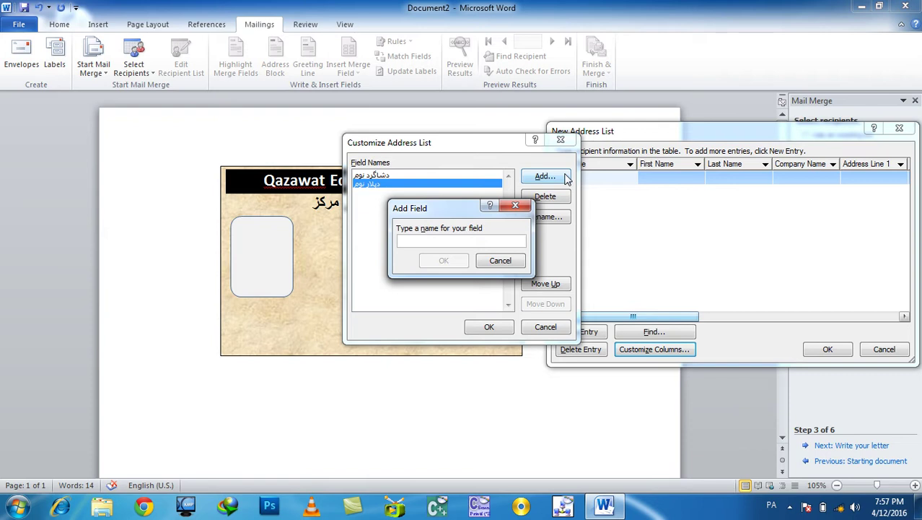
type("کلاس")
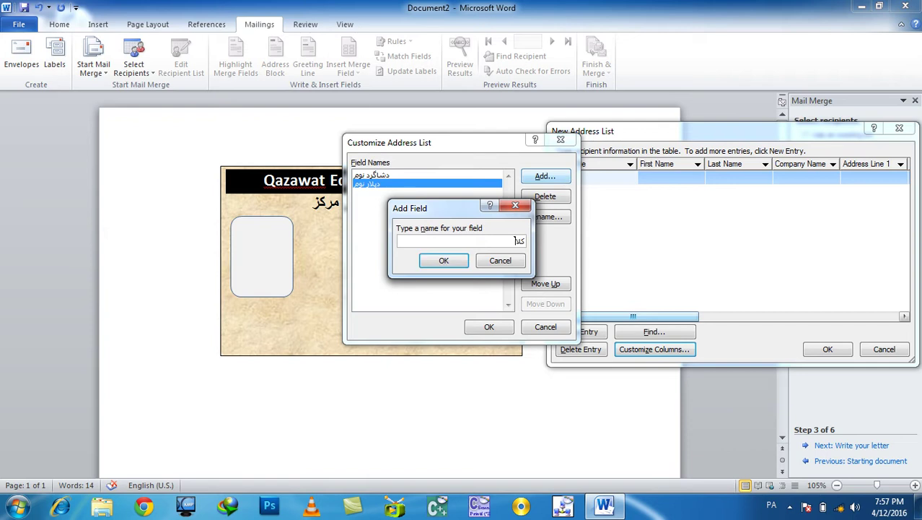
key("Return")
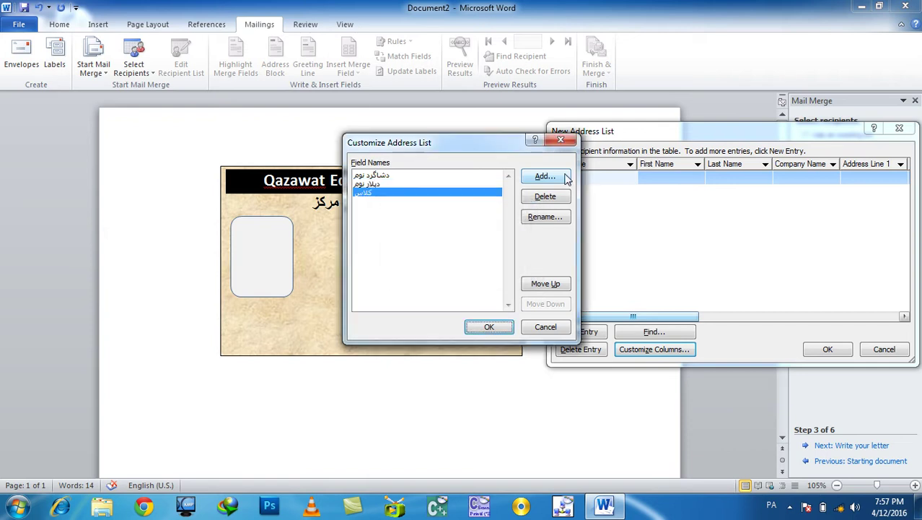
left_click(566, 179)
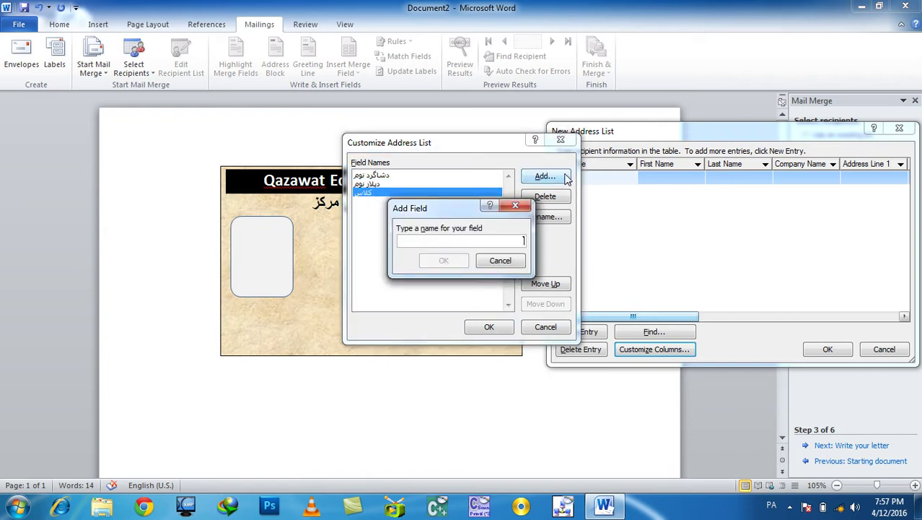
type("شماره ت")
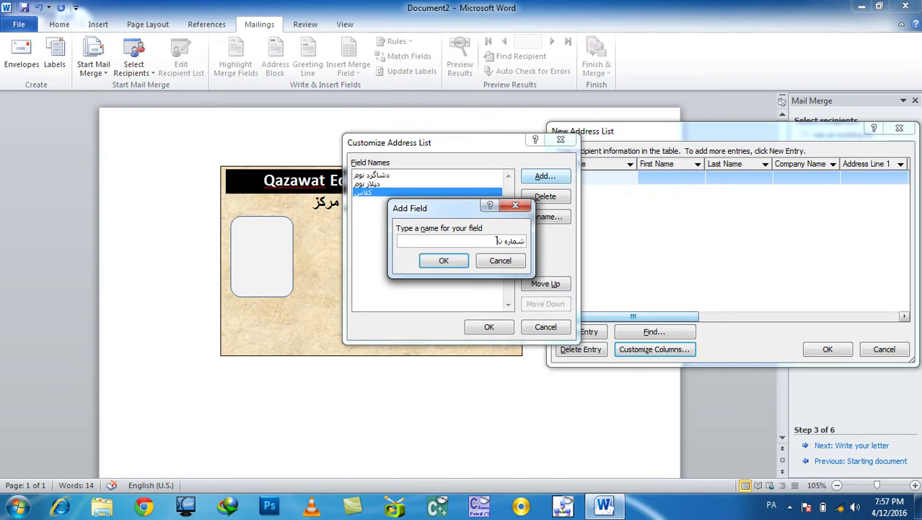
type("ماس")
key("Return")
left_click(546, 176)
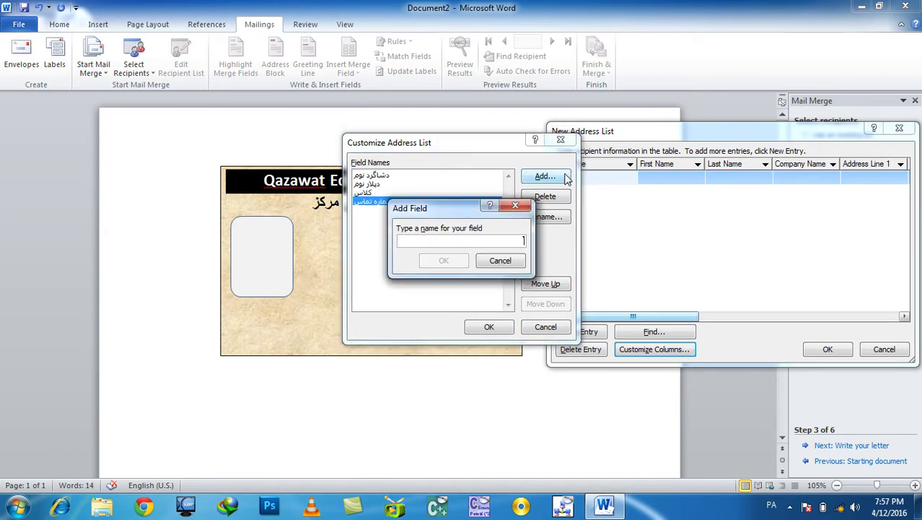
type("ادرس")
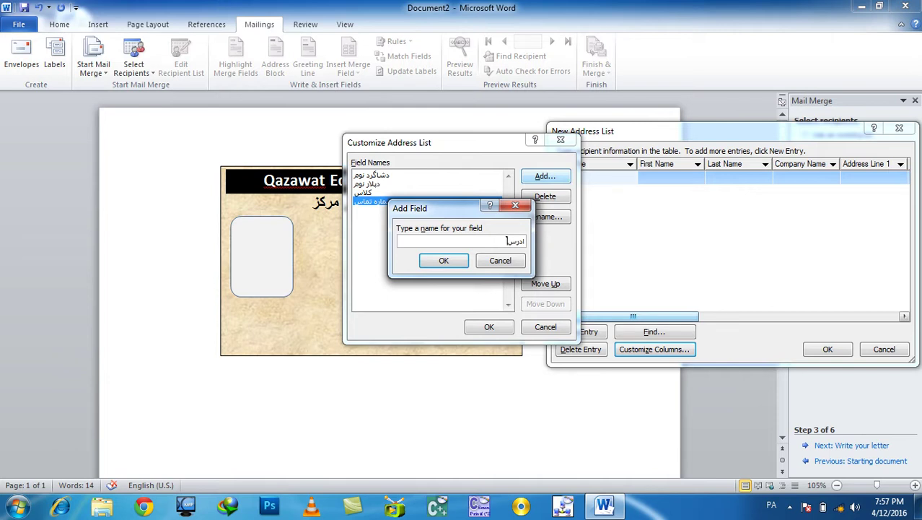
key("Return")
mouse_move(501, 150)
left_mouse_down()
mouse_move(749, 91)
mouse_move(733, 98)
left_mouse_up()
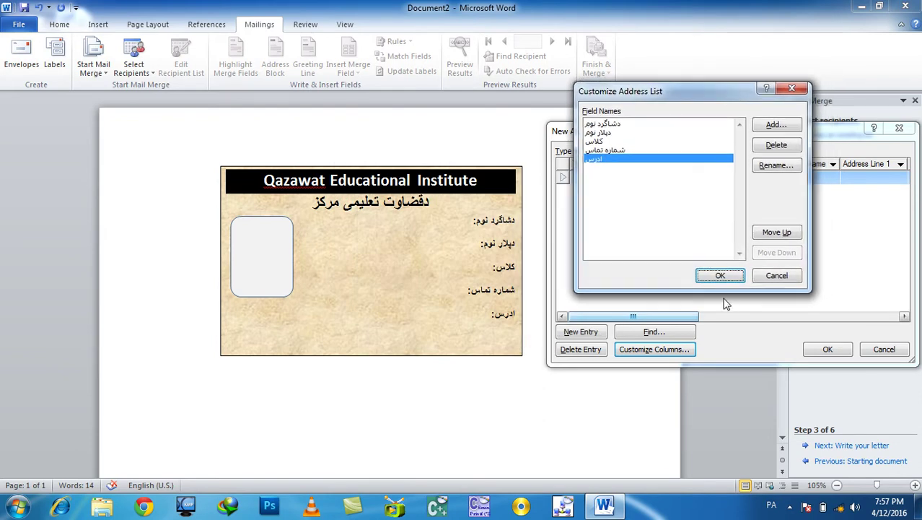
Step: Apply the new fields and enter the first student's name
left_click(719, 276)
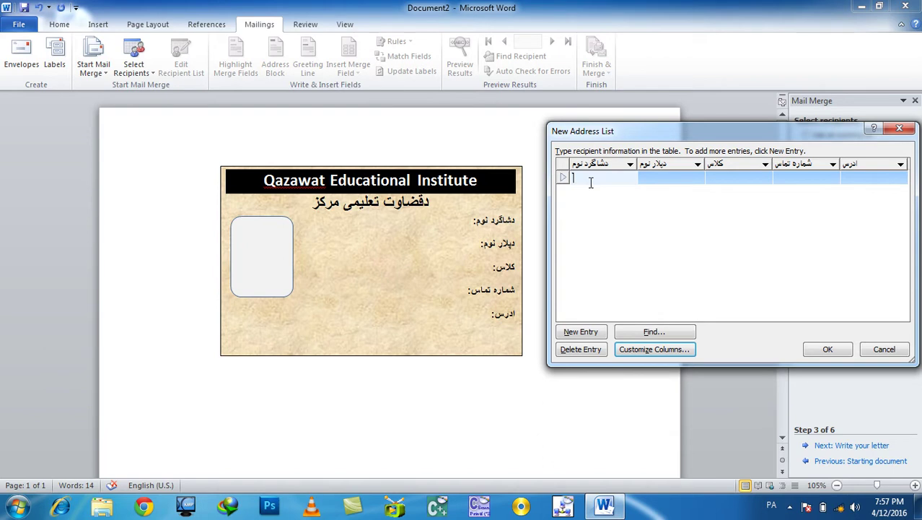
type("م")
key("BackSpace")
key("alt+shift")
type("L")
key("BackSpace")
key("alt+shift")
key("Tab")
Step: Fill in the first record's father's name, class صنف اول, phone number and address, starting a new row
key("Tab")
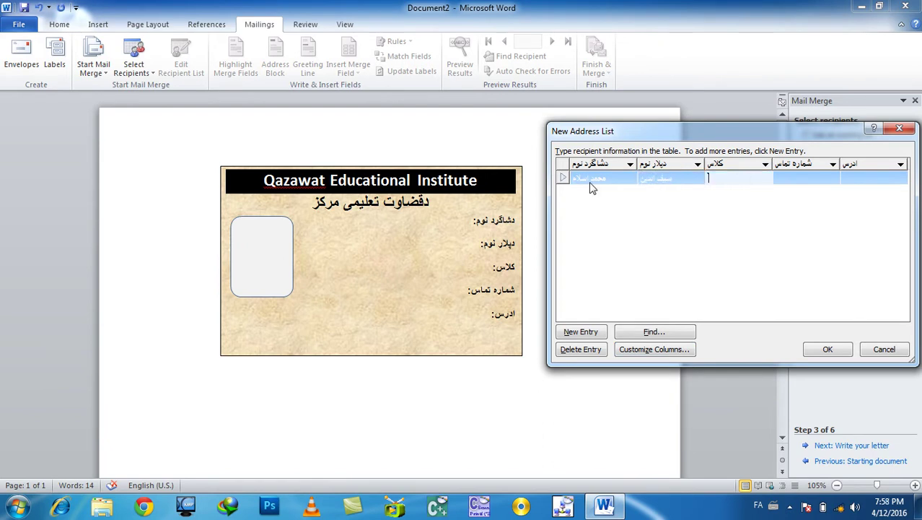
type("صنف")
type(" اول")
key("Tab")
key("Tab")
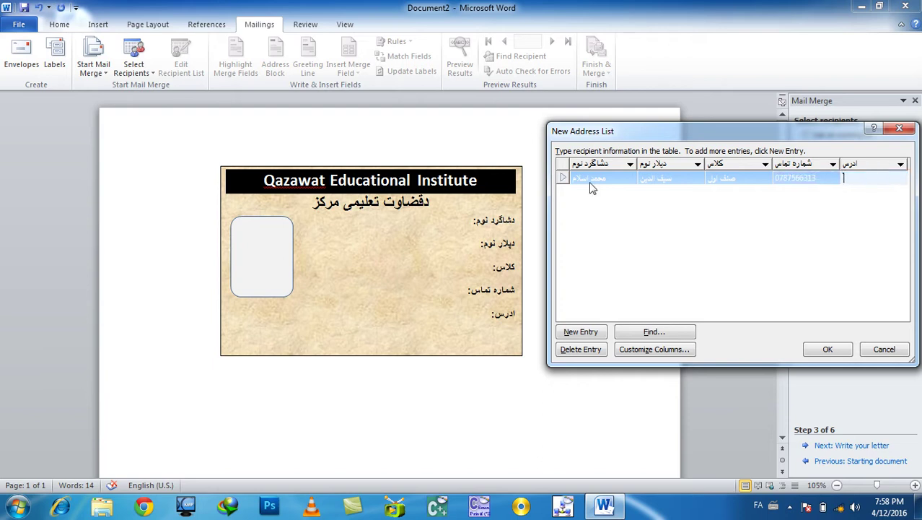
key("alt+shift")
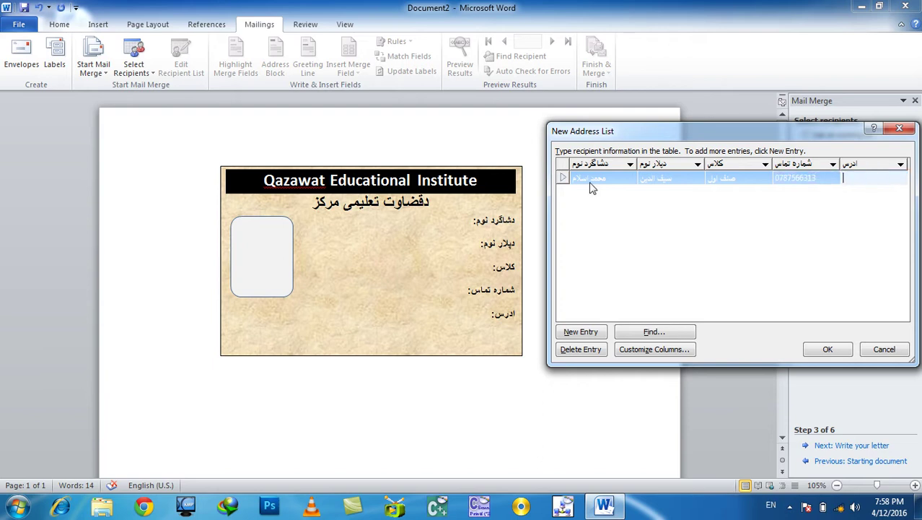
key("alt+shift")
type("کج")
type("ته ")
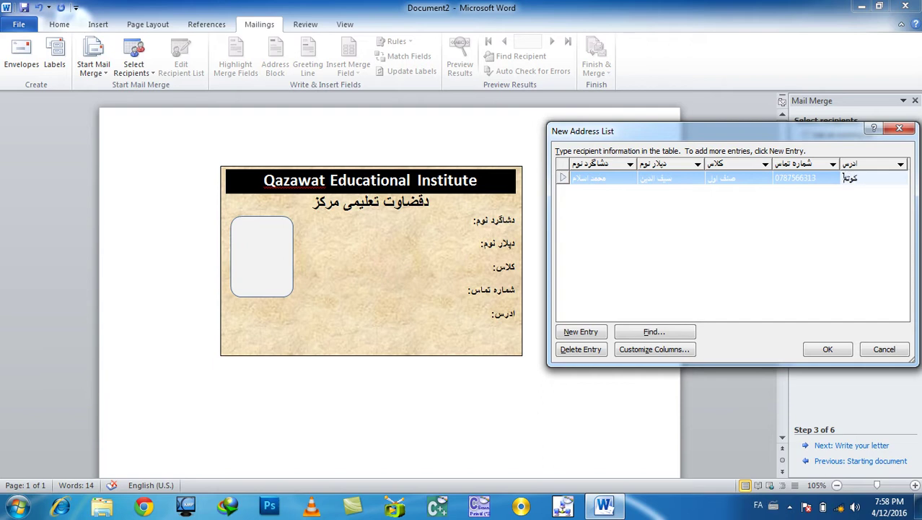
type("سرنگی")
key("Tab")
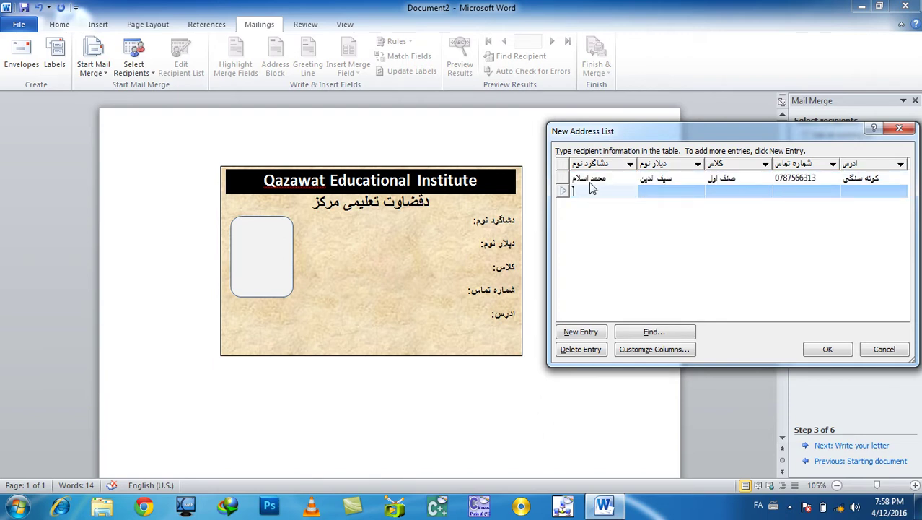
Step: Enter the second student's name and father's name
type("هدای")
type("ت")
key("Tab")
type("سیف الل")
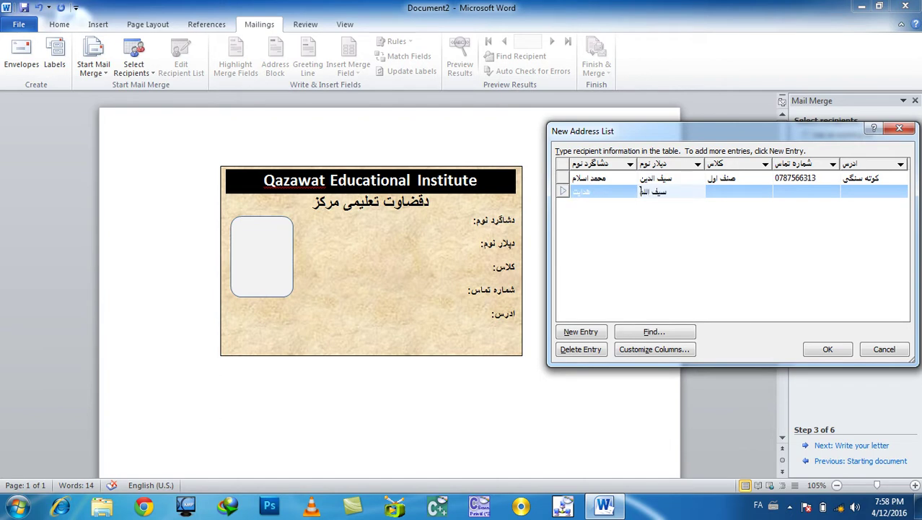
type("ه")
key("Tab")
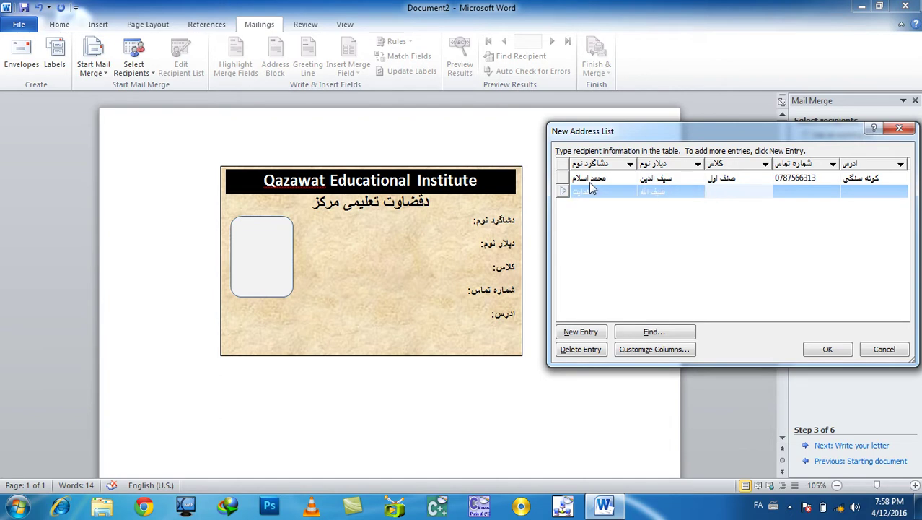
Step: Copy the class صنف اول into the second record
key("Up")
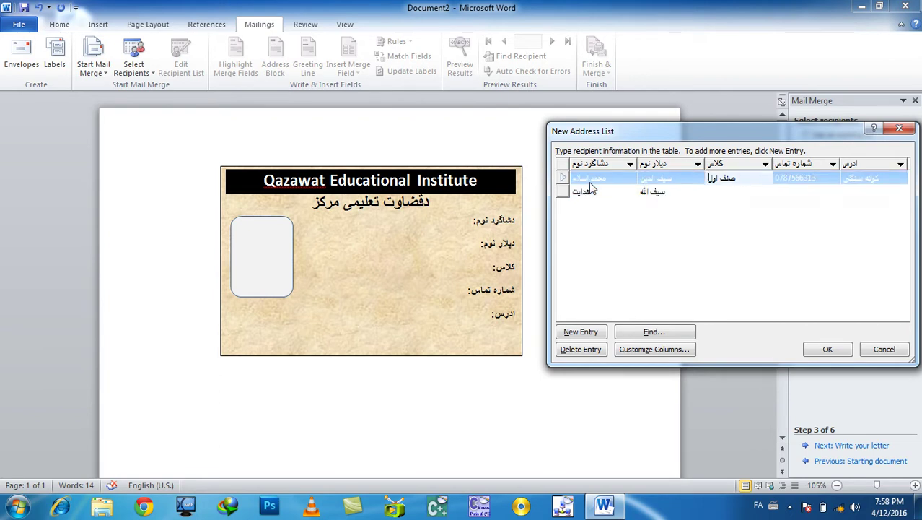
key("Down")
key("Up")
key("shift+Right")
key("shift+Right")
key("shift+Right")
key("shift+Right")
key("shift+Right")
key("shift+Right")
key("ctrl+c")
key("Down")
key("ctrl+v")
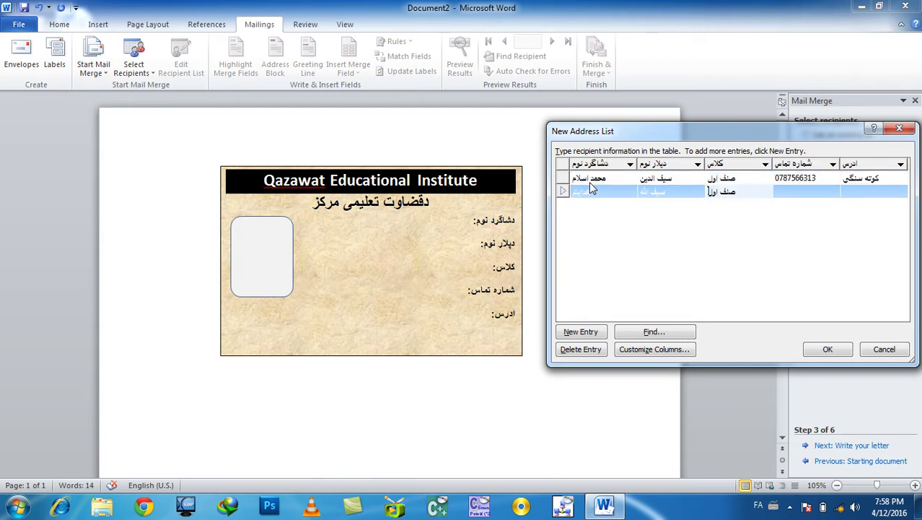
key("Tab")
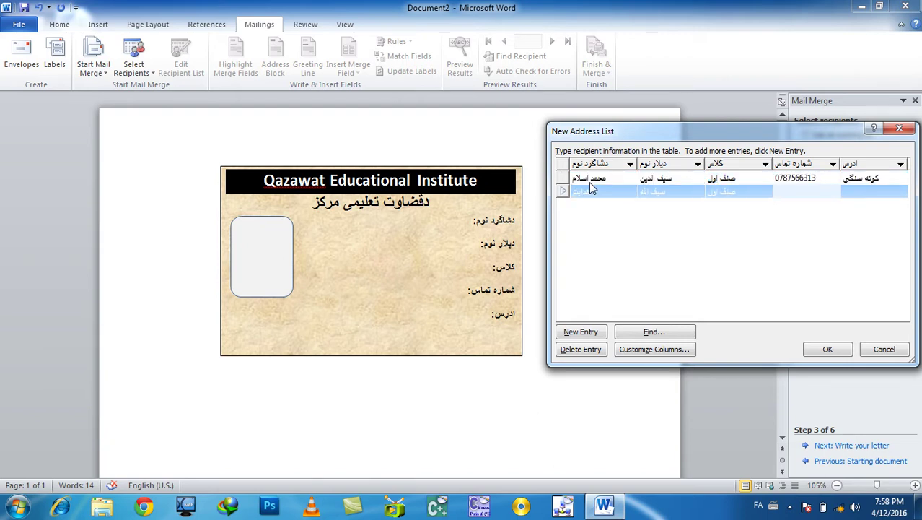
key("shift+Tab")
key("Up")
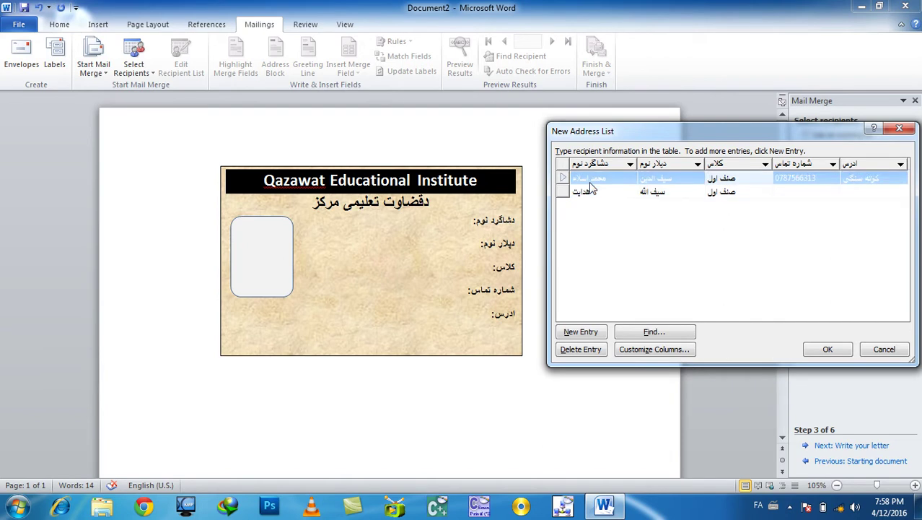
key("shift+Home")
key("Down")
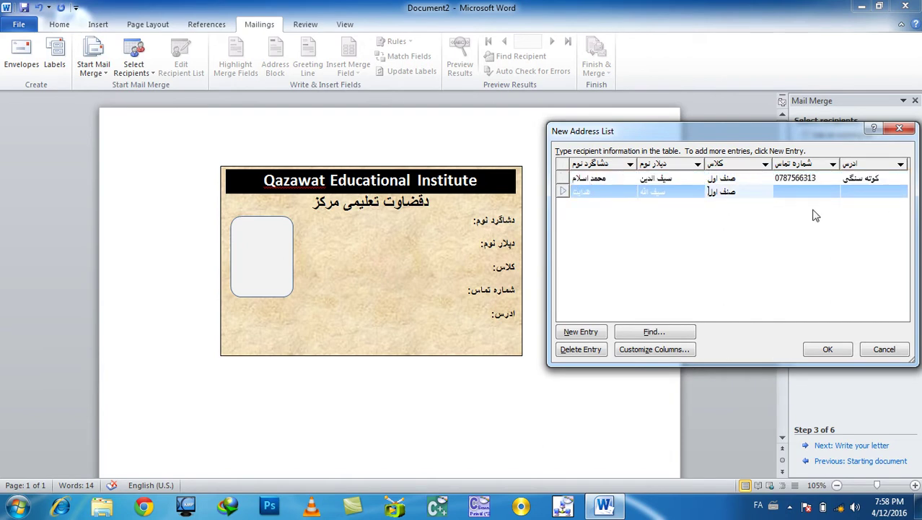
Step: Copy the first student's phone number into the second record
left_click(796, 178)
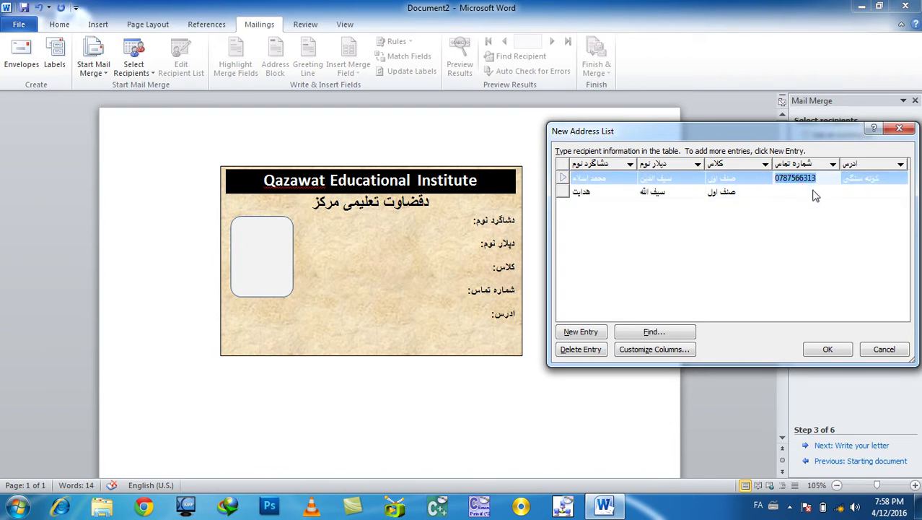
left_click(814, 192)
key("ctrl+v")
left_click(866, 178)
key("ctrl+v")
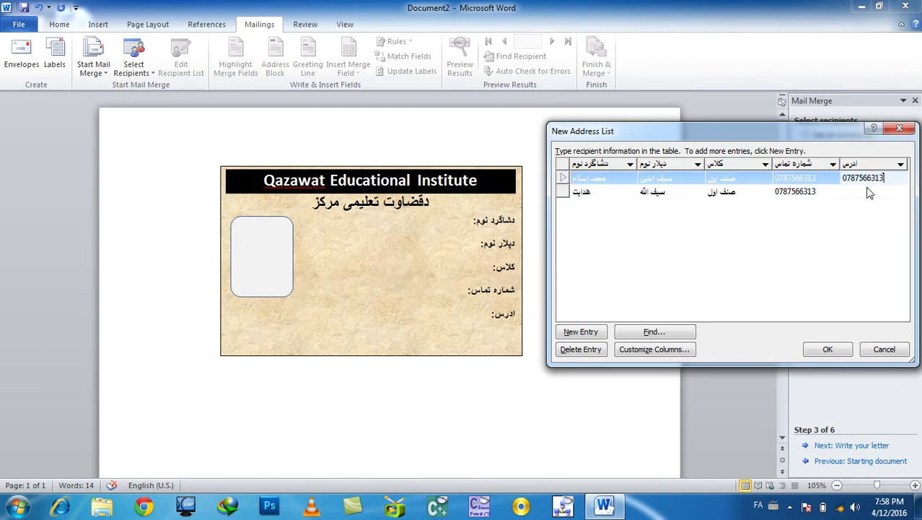
left_click(868, 189)
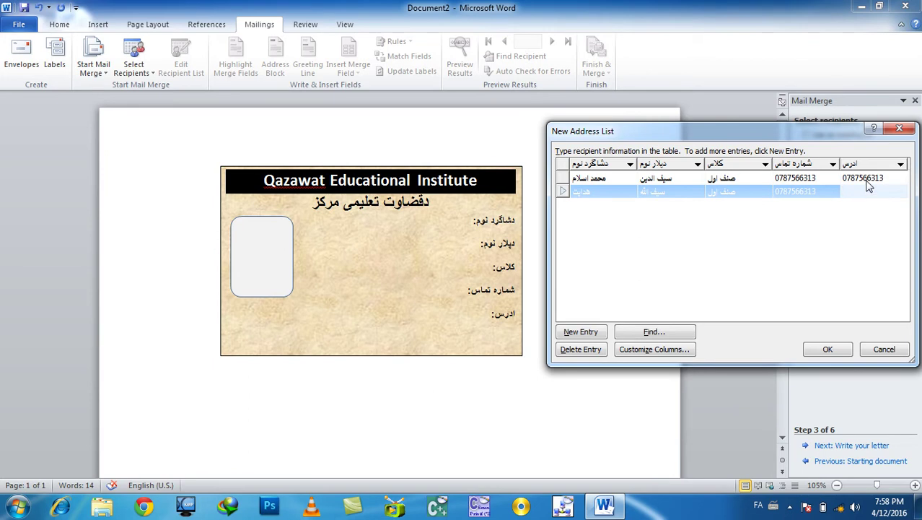
Step: Retype the first record's address, copy it into the second record, and finish the list
left_click(862, 179)
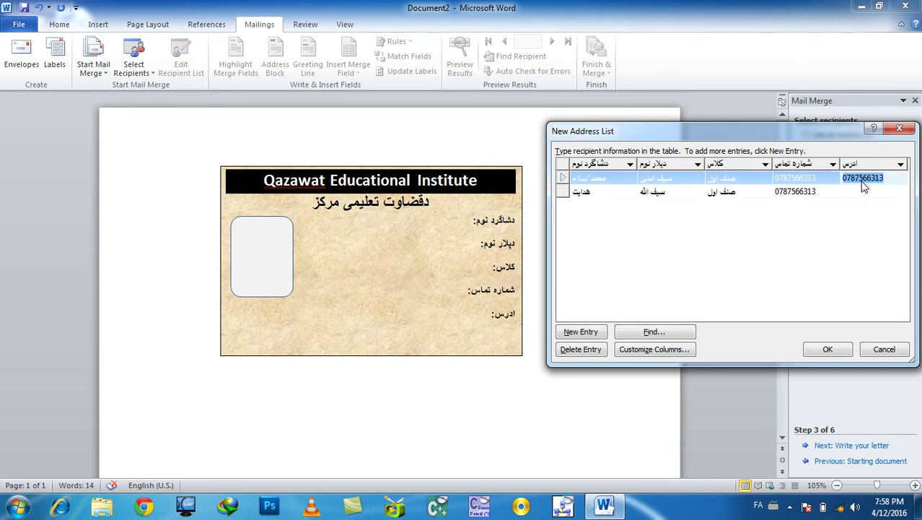
key("BackSpace")
key("alt+shift")
key("alt+shift")
type("کوټه سنګر")
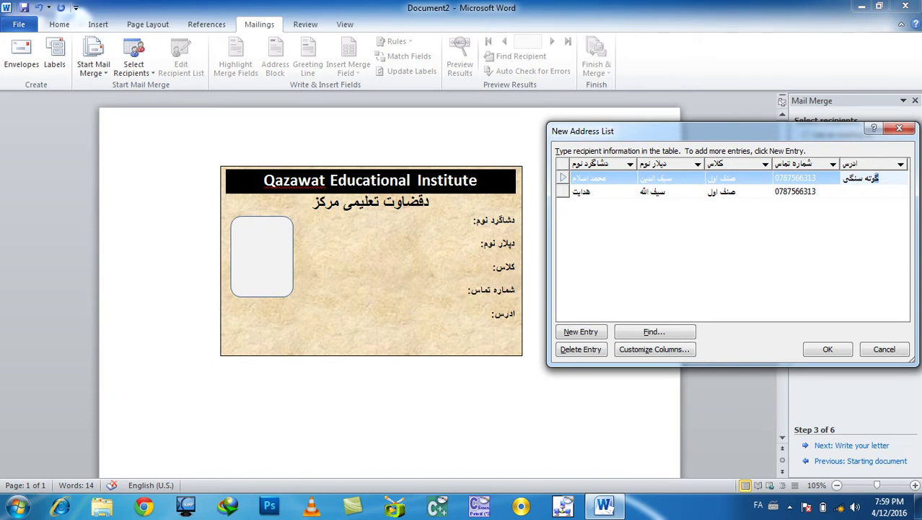
key("Down")
key("Up")
key("ctrl+c")
key("Down")
key("ctrl+v")
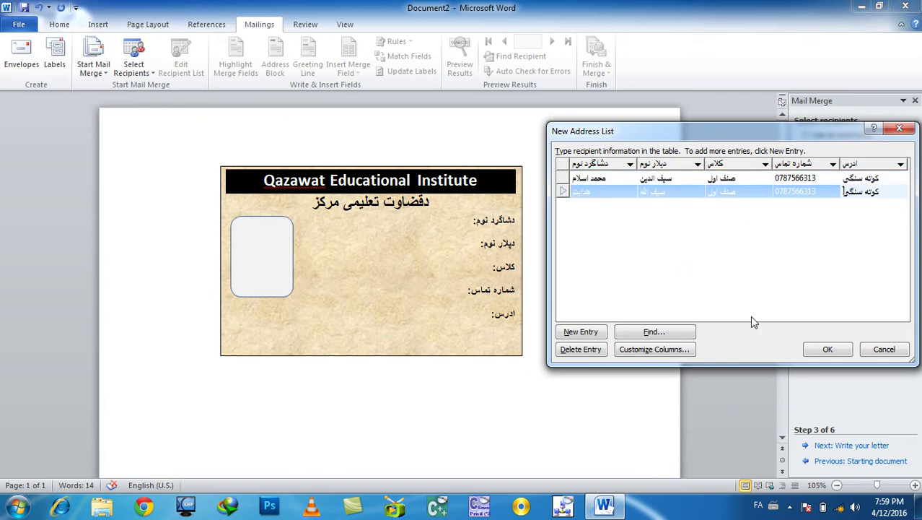
left_click(831, 348)
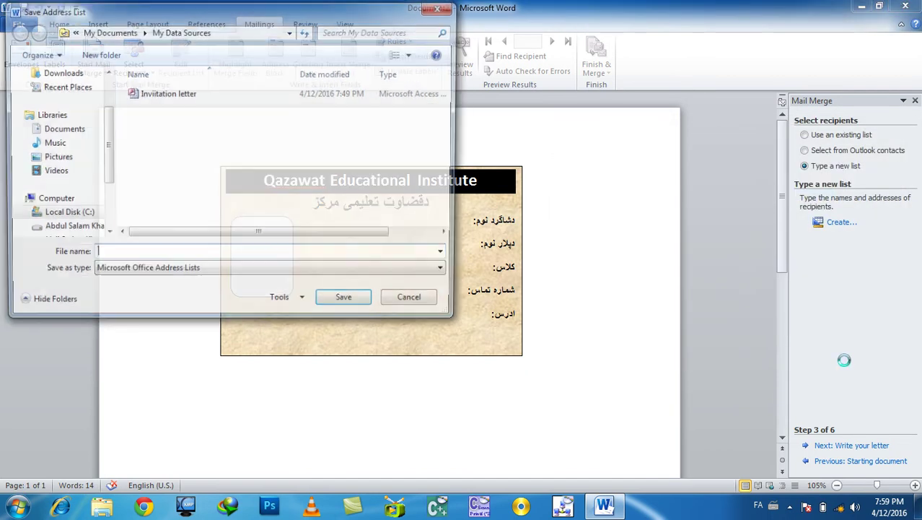
Step: Save the recipient list as 'id cARD' and accept both recipients for the merge
key("alt+shift")
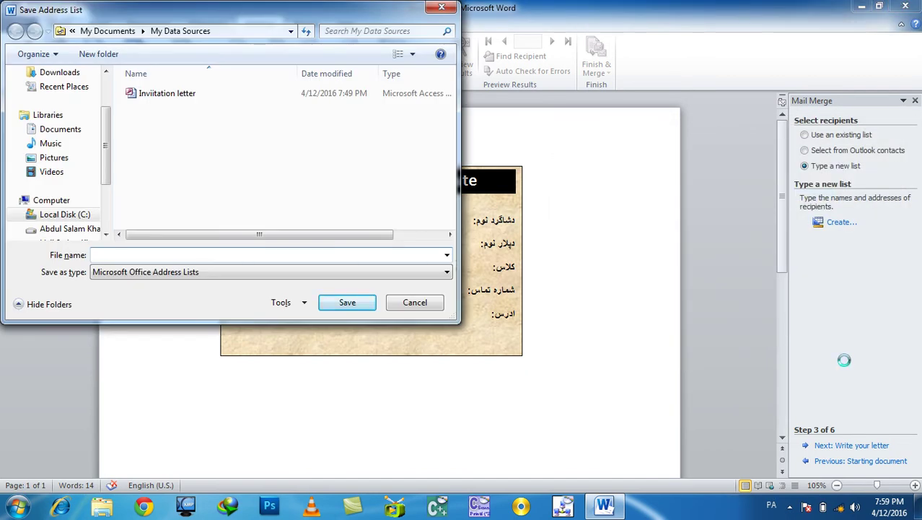
key("alt+shift")
type("id cARD")
key("Return")
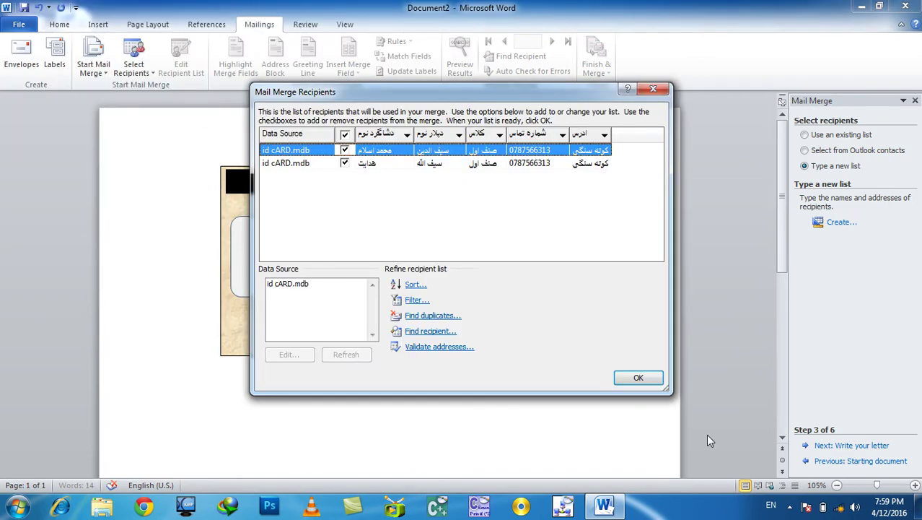
left_click(638, 378)
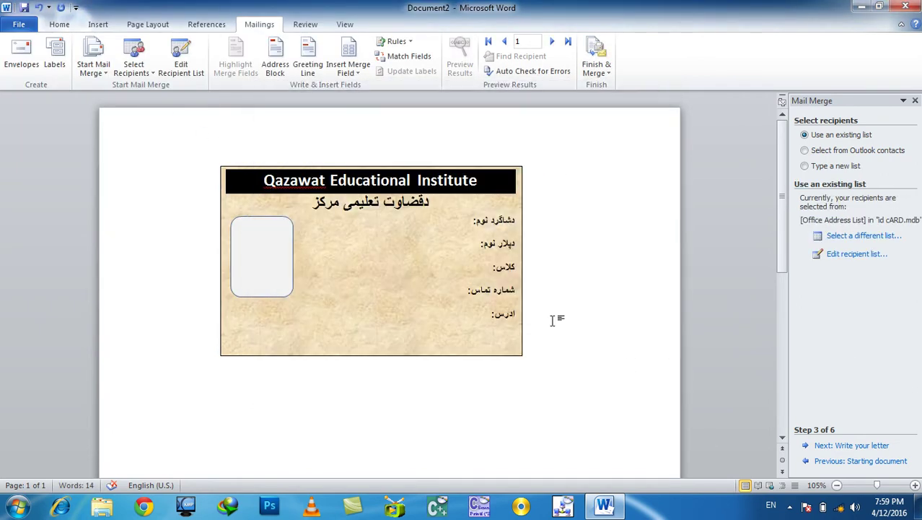
double_click(473, 220)
Step: Select the subtitle and five field labels and set them to right-to-left direction
left_click(475, 221)
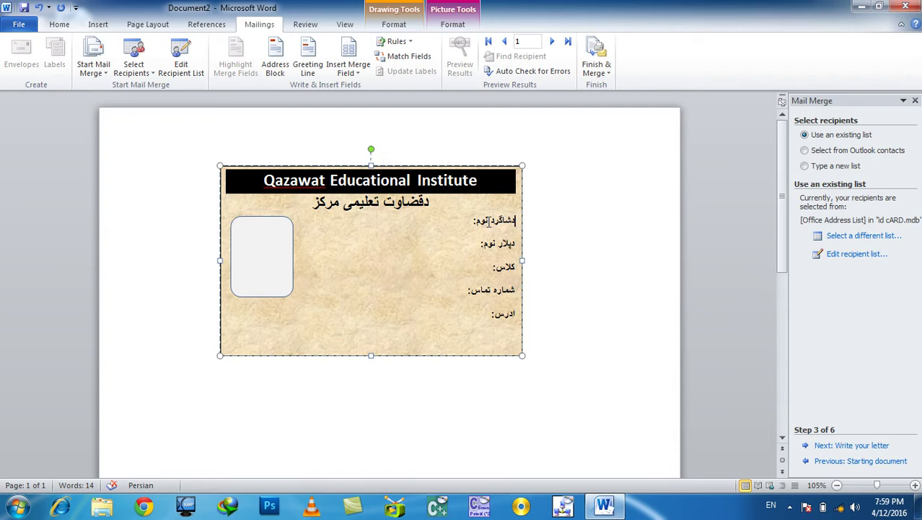
key("End")
left_click_drag(463, 224, 502, 201)
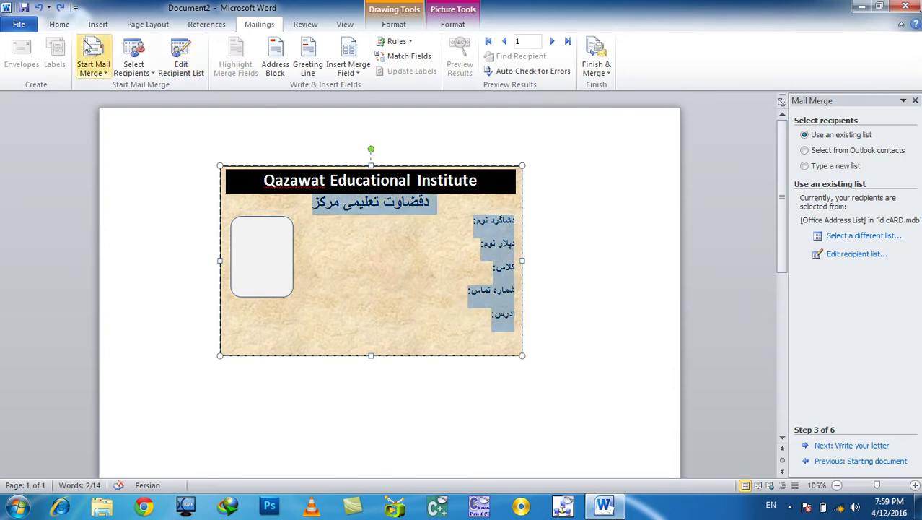
left_click(59, 24)
left_click(420, 47)
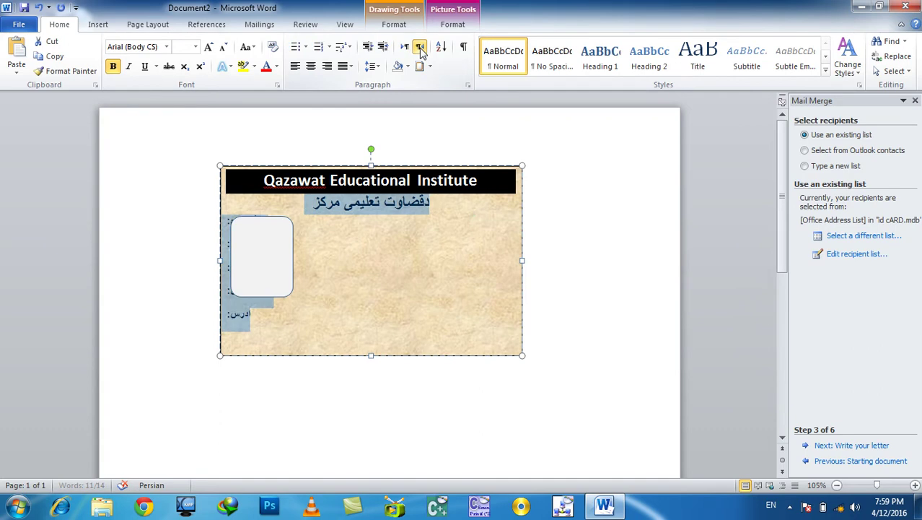
left_click(421, 49)
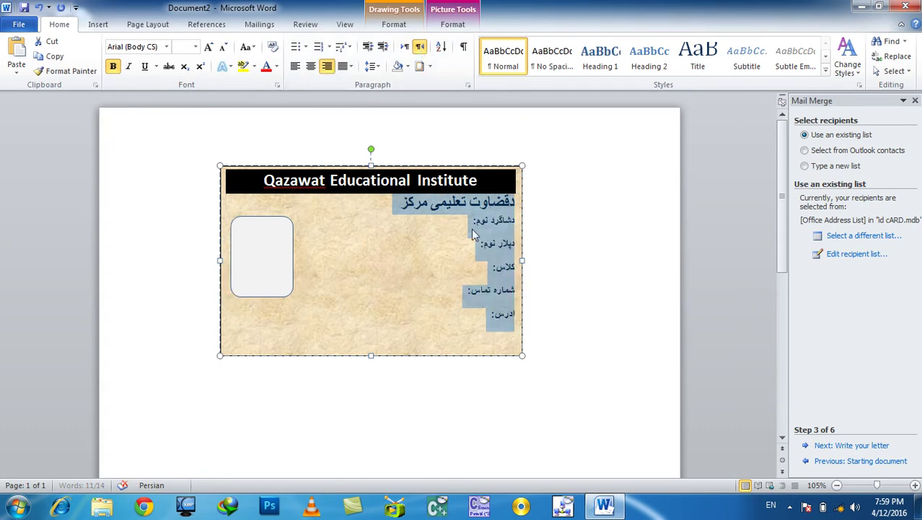
Step: Check the card's label lines and glance over the picture, shape and view options
left_click(472, 224)
left_click(473, 243)
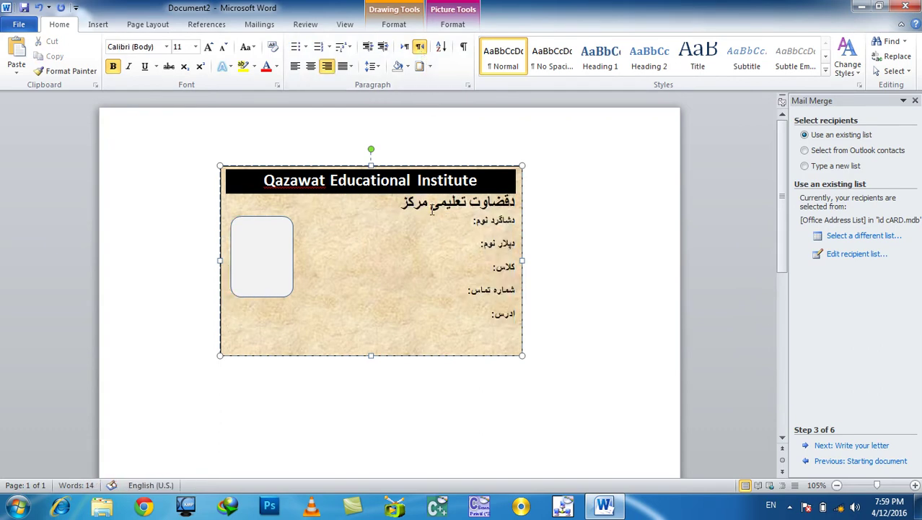
left_click(451, 29)
left_click(394, 29)
left_click(345, 26)
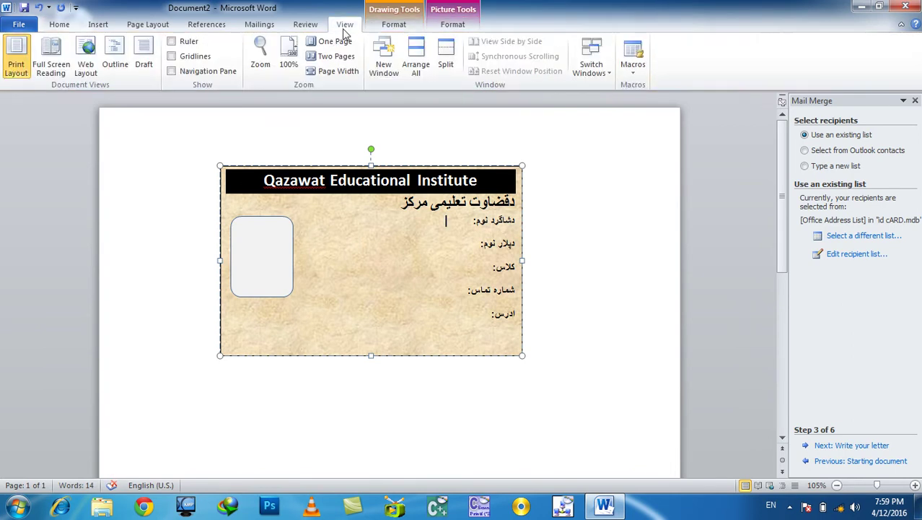
left_click(573, 313)
left_click(433, 234)
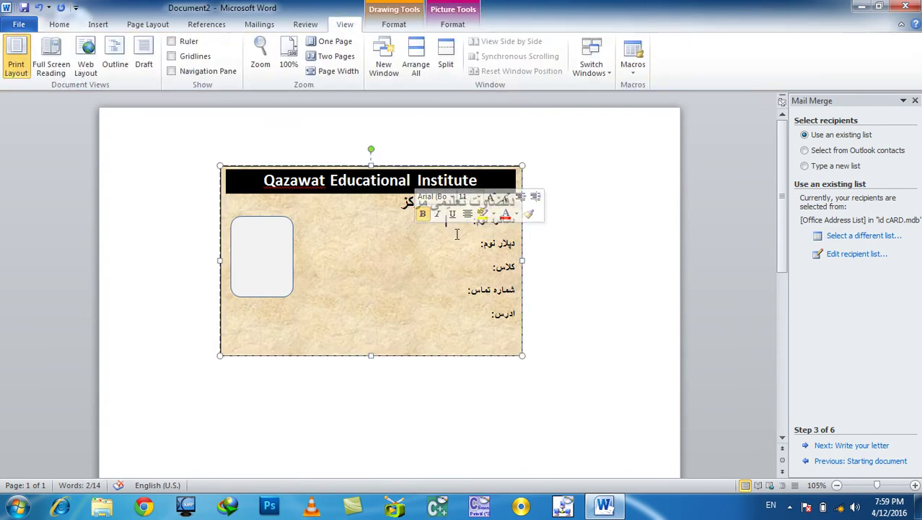
left_click(259, 24)
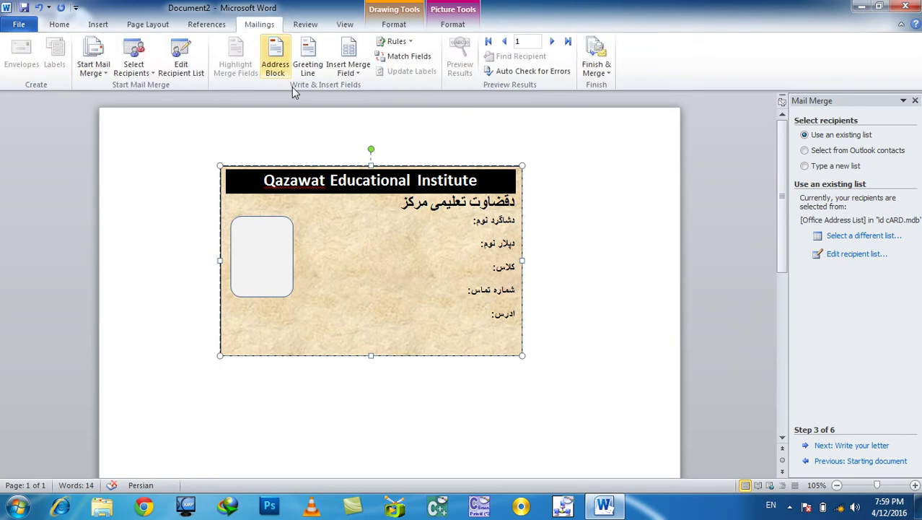
Step: Insert the student name merge field after the first label, with a tab gap before it
left_click(355, 70)
left_click(365, 88)
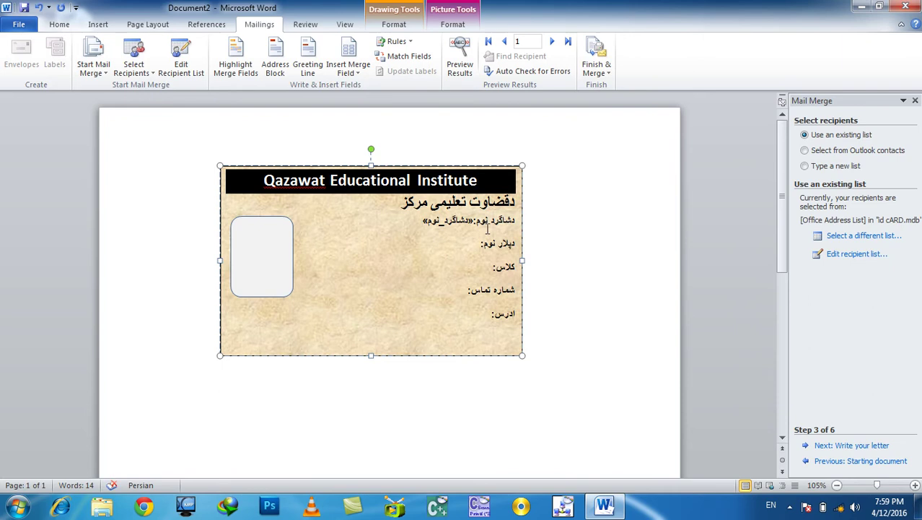
key("alt+shift")
key("Tab")
left_click(474, 220)
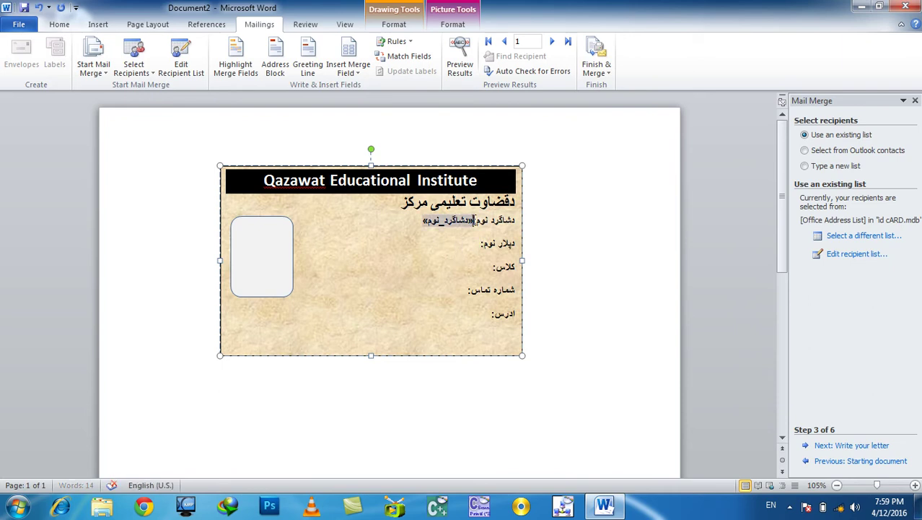
key("Tab")
Step: Insert the دپلار_نوم field on the second line and the کلاس field after its label
left_click(462, 253)
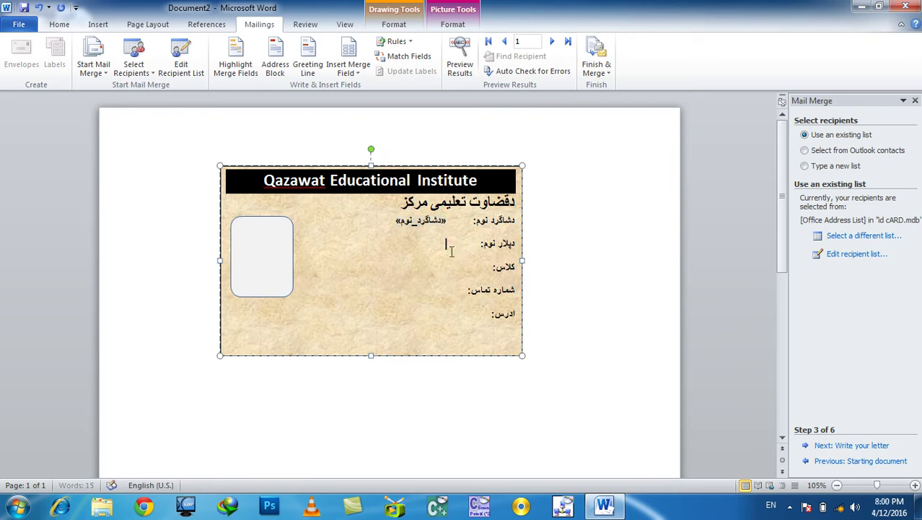
left_click(350, 70)
left_click(361, 103)
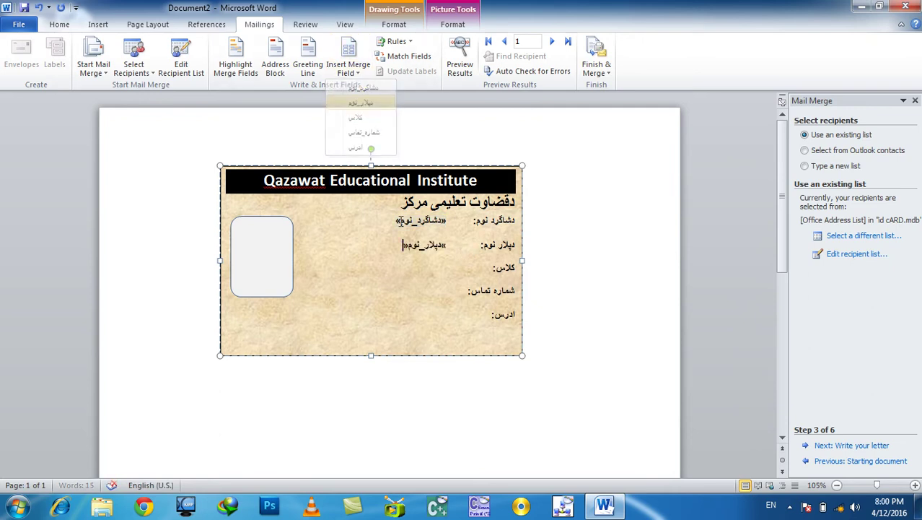
double_click(441, 271)
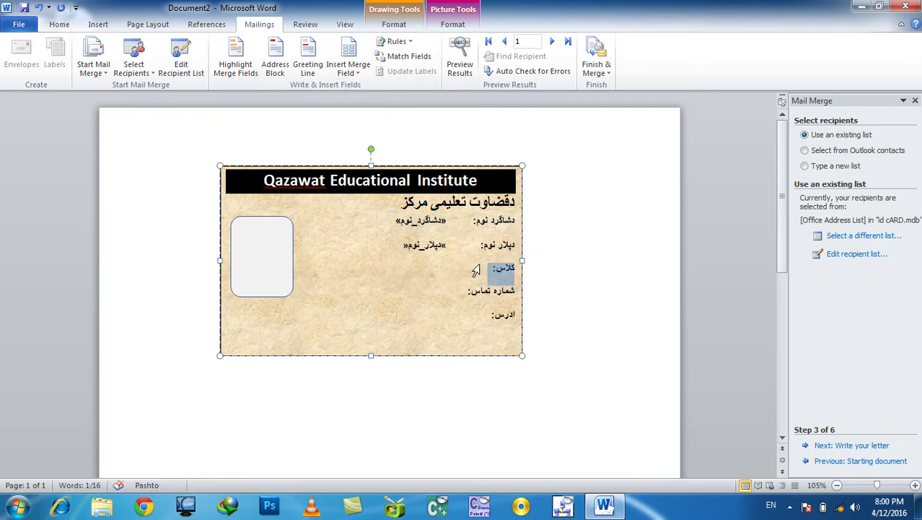
left_click(490, 273)
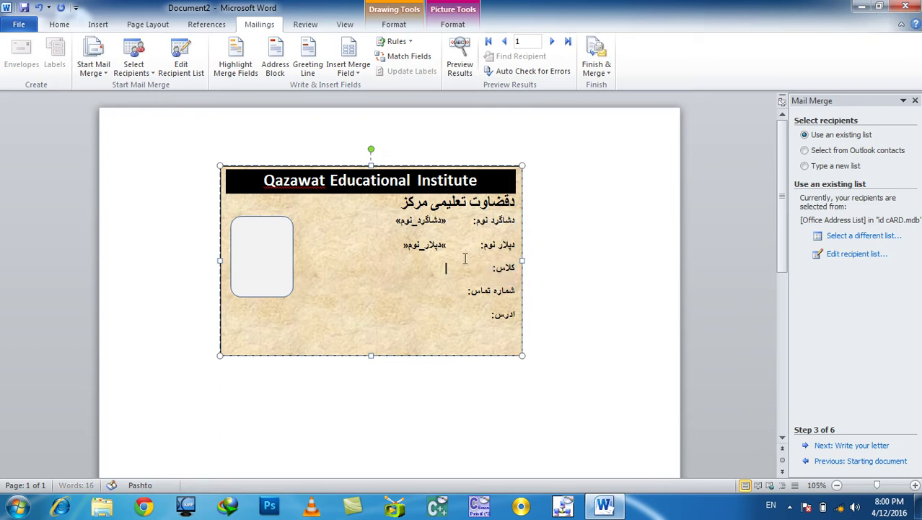
left_click(339, 68)
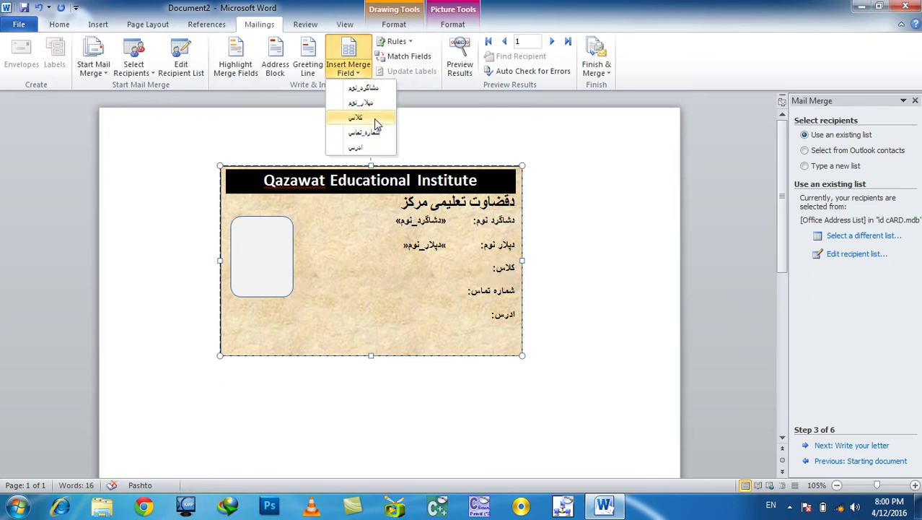
left_click(357, 131)
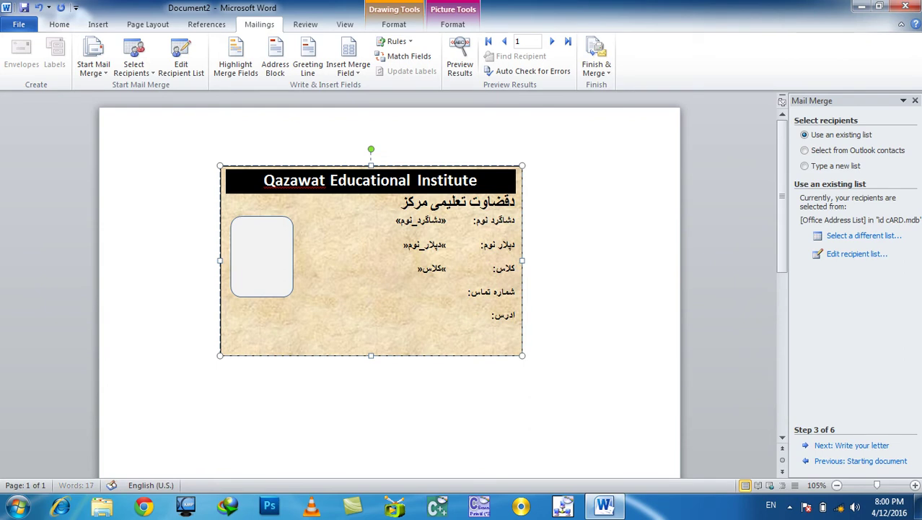
Step: Insert the شماره_تماس and ادرس fields, undoing a tab that split the ادرس field
left_click(346, 69)
left_click(364, 135)
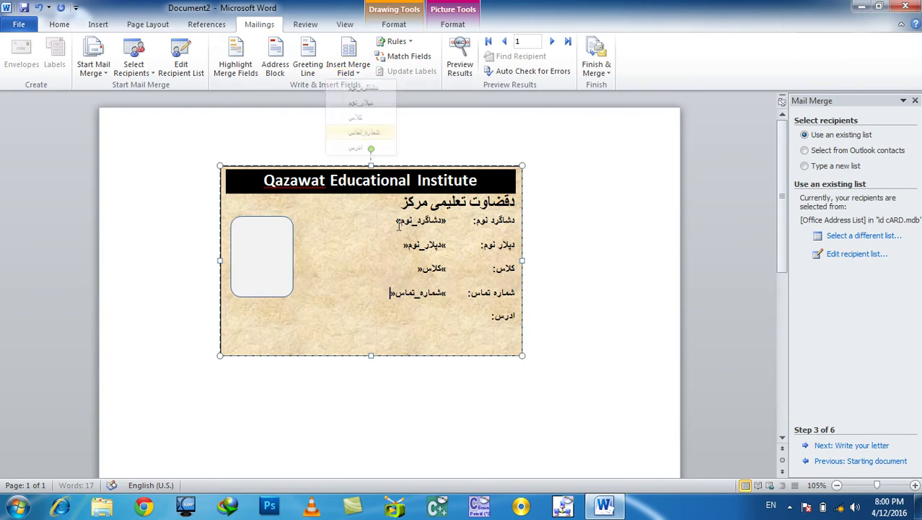
left_click(477, 320)
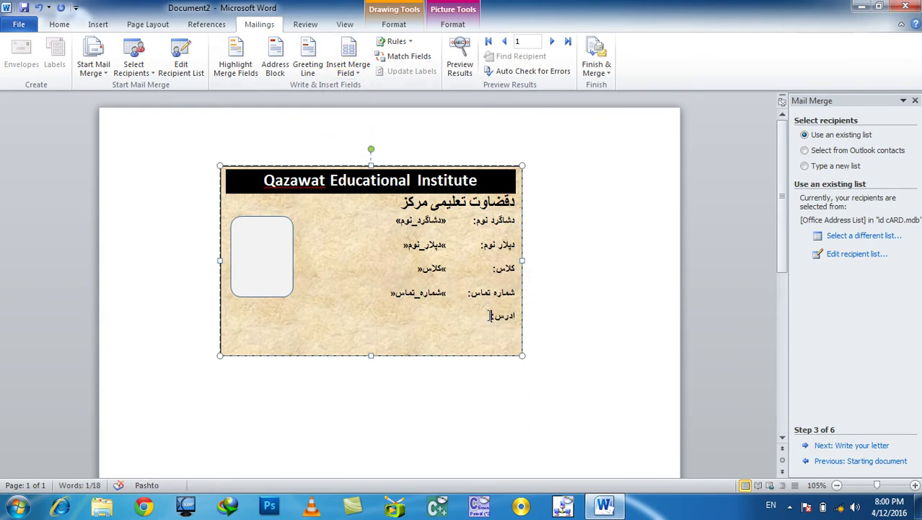
left_click(348, 69)
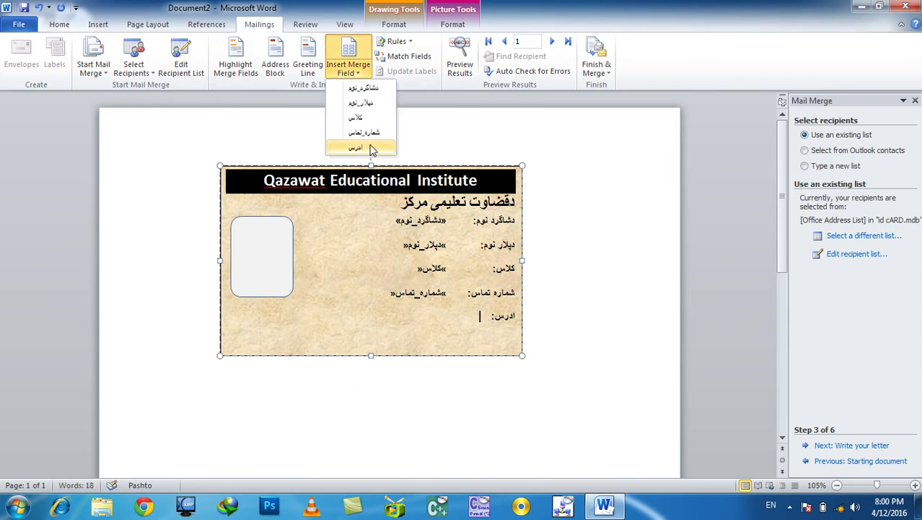
left_click(350, 148)
left_click(480, 317)
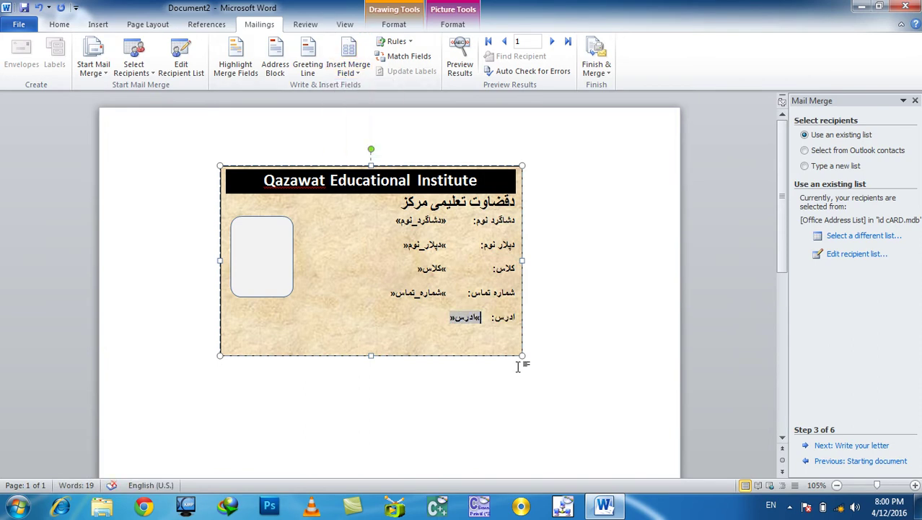
key("Tab")
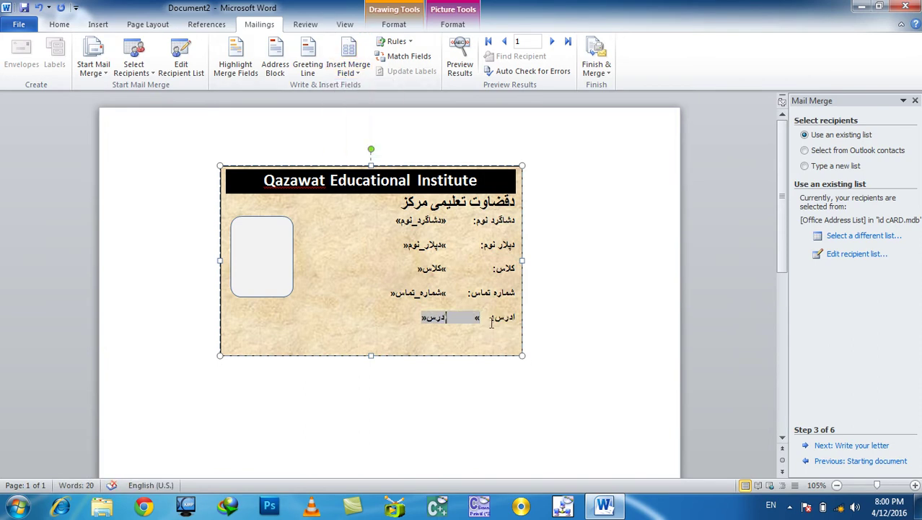
key("ctrl+z")
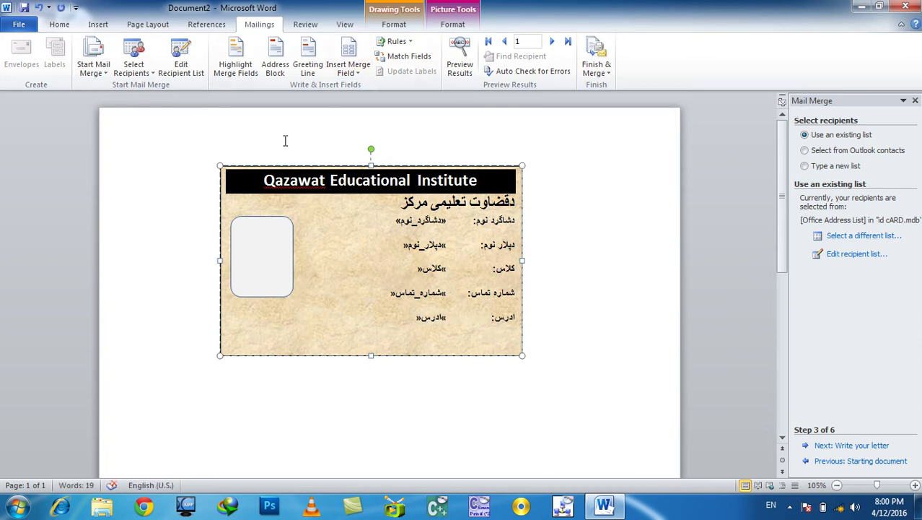
left_click(238, 68)
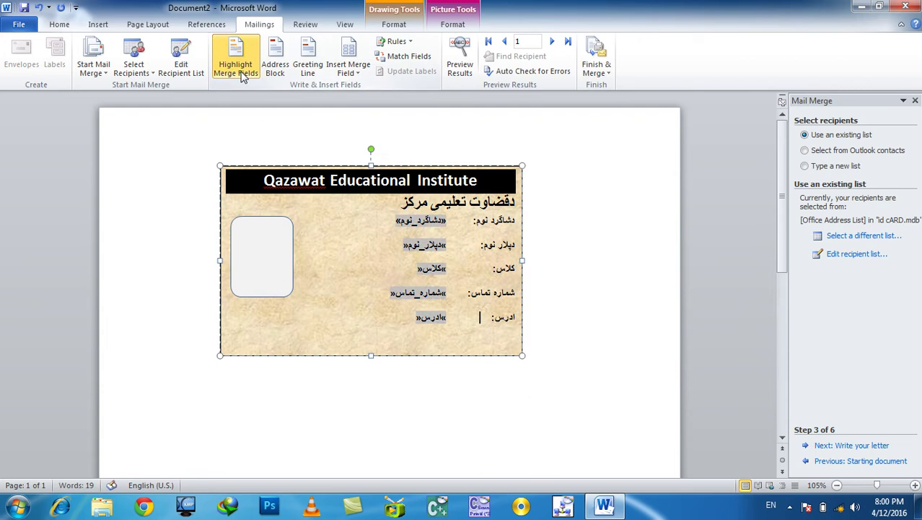
left_click(242, 77)
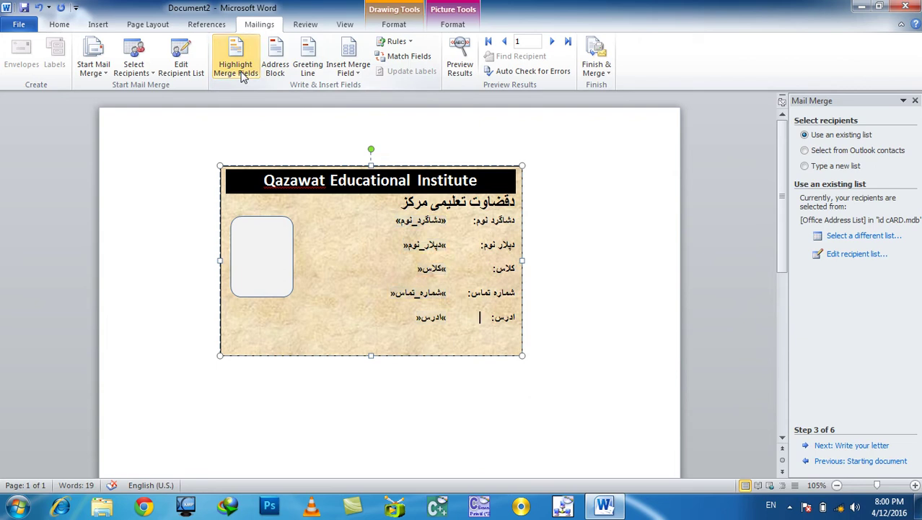
left_click(276, 68)
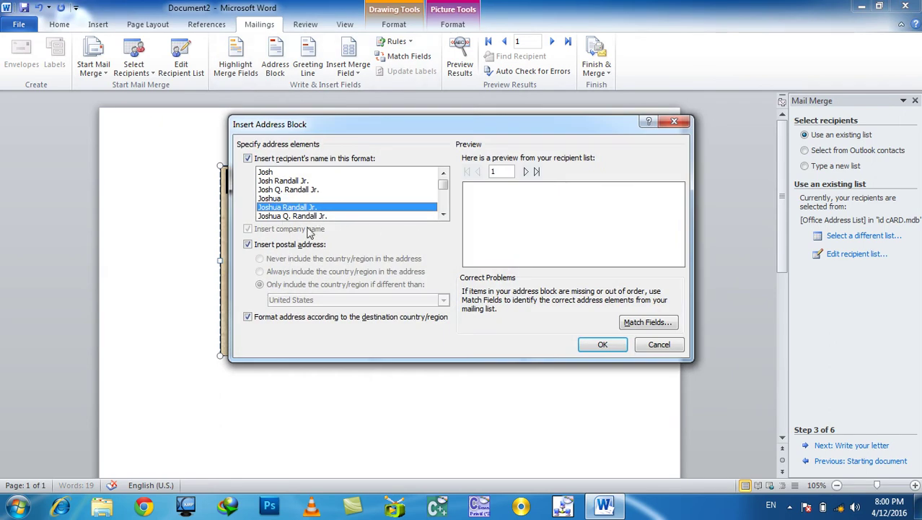
left_click(295, 190)
left_click(292, 181)
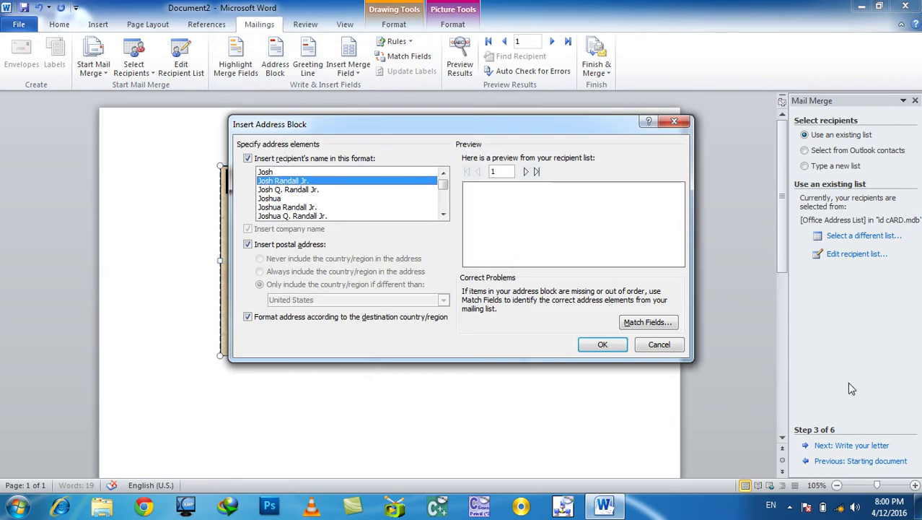
left_click(663, 347)
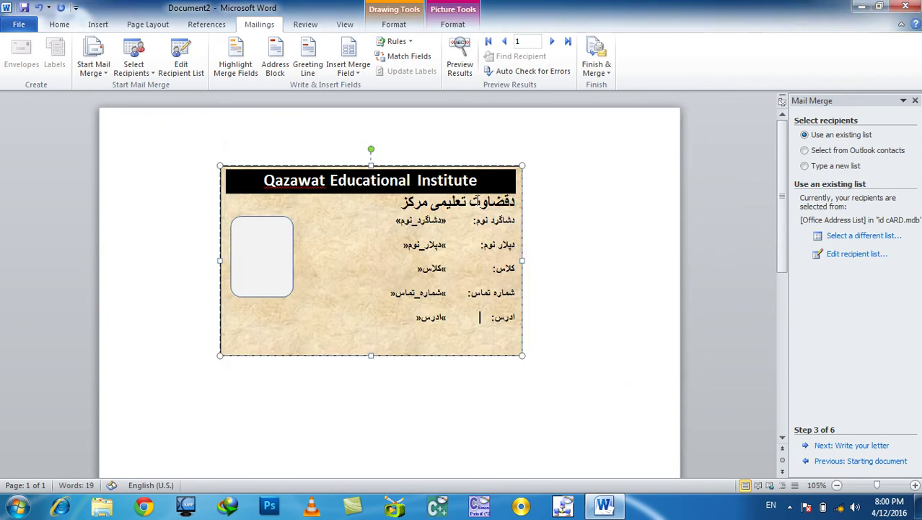
left_click(309, 69)
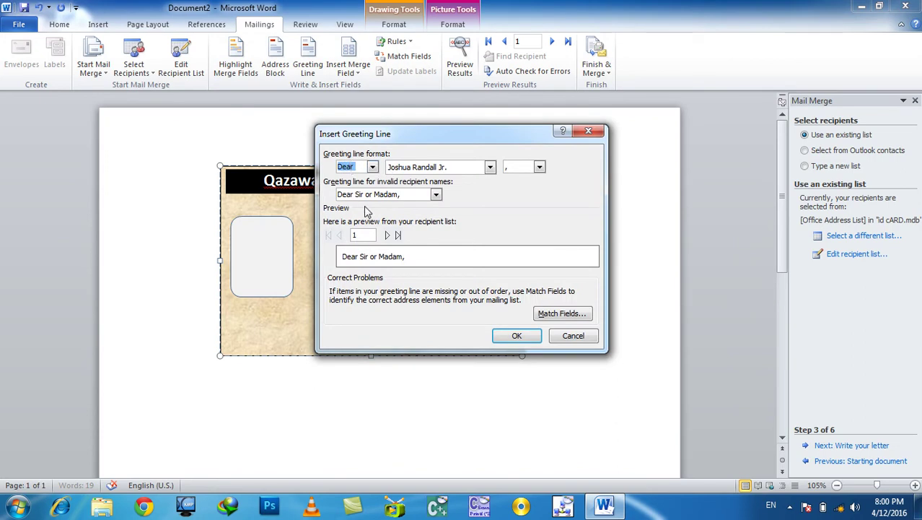
left_click(436, 195)
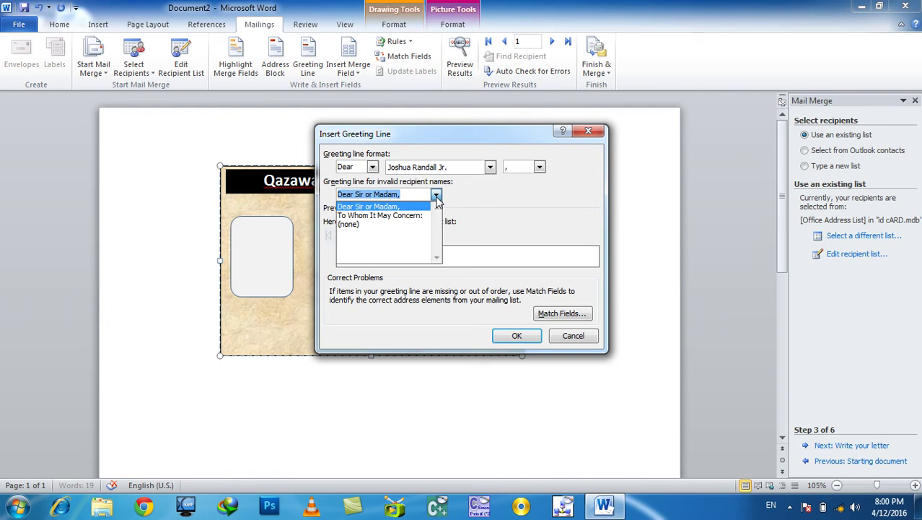
left_click(436, 195)
left_click(567, 335)
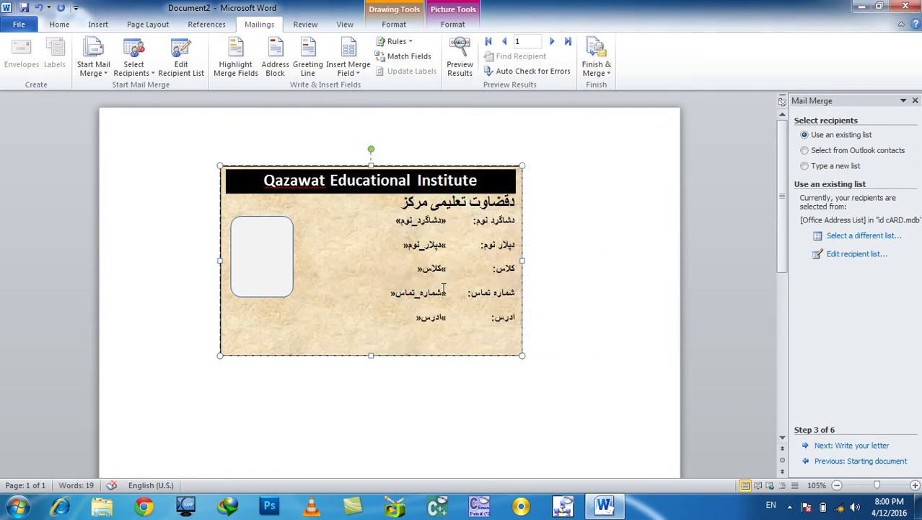
left_click(354, 75)
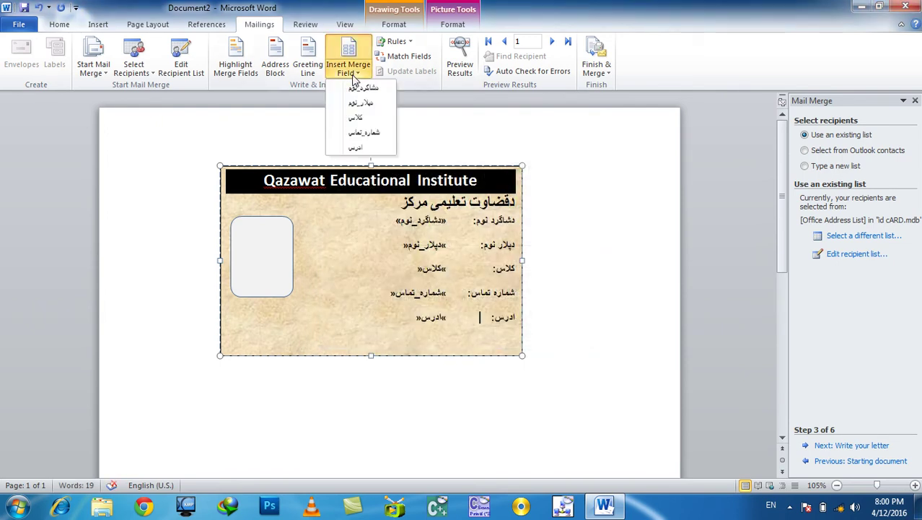
left_click(382, 78)
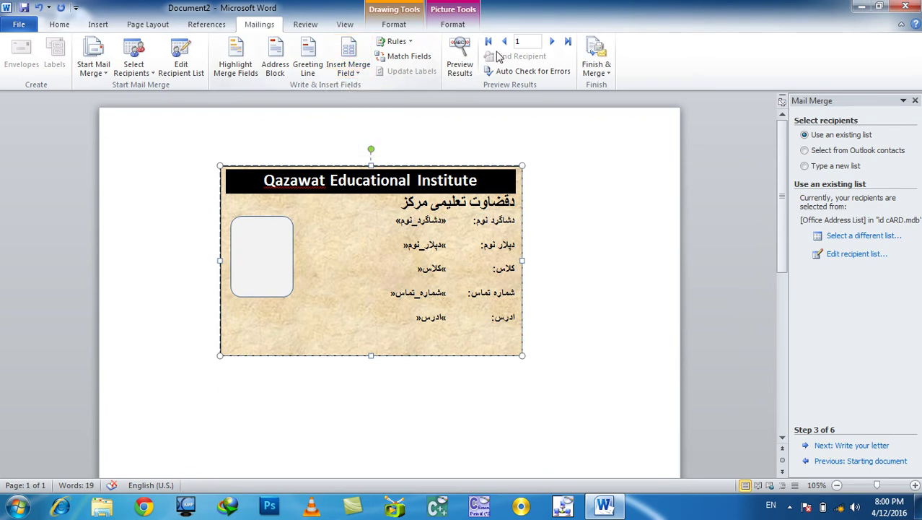
left_click(462, 65)
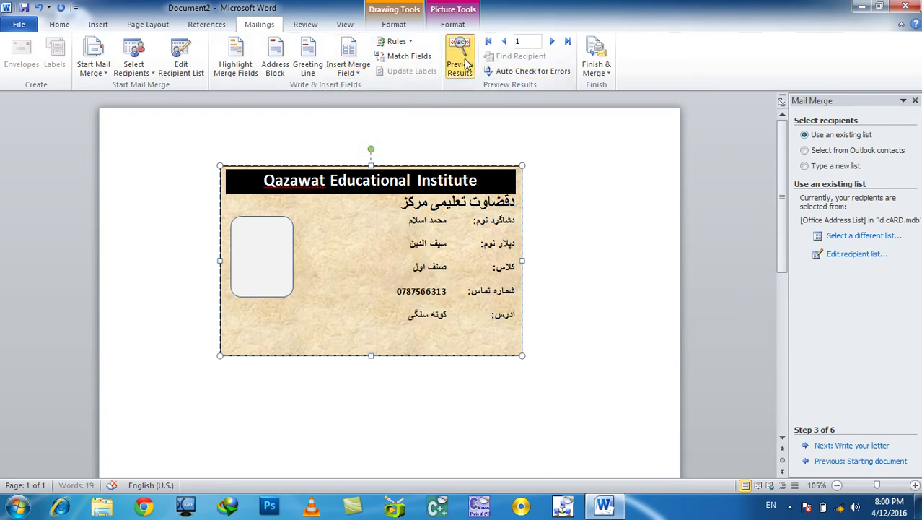
left_click(552, 41)
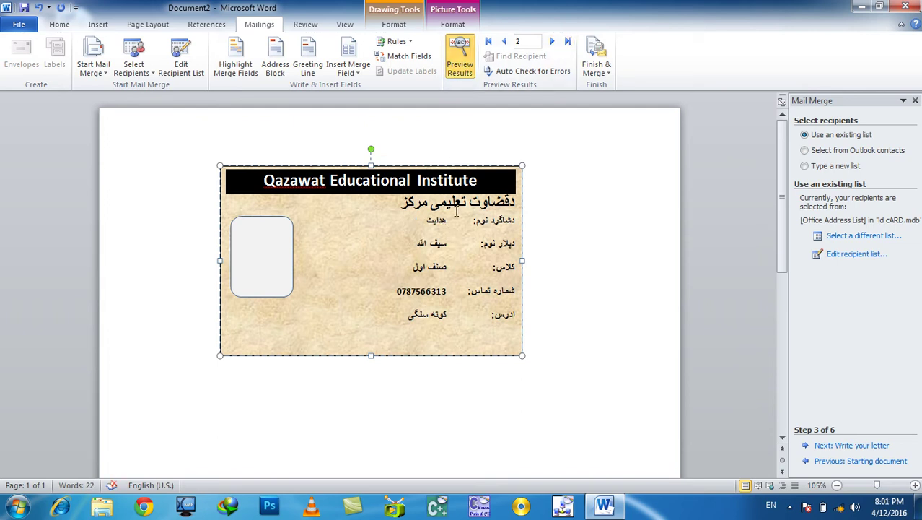
left_click(488, 41)
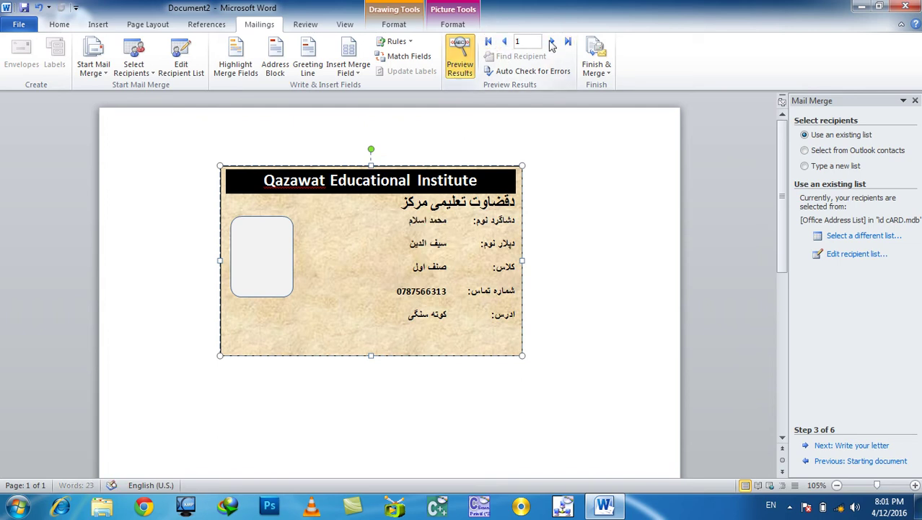
left_click(459, 72)
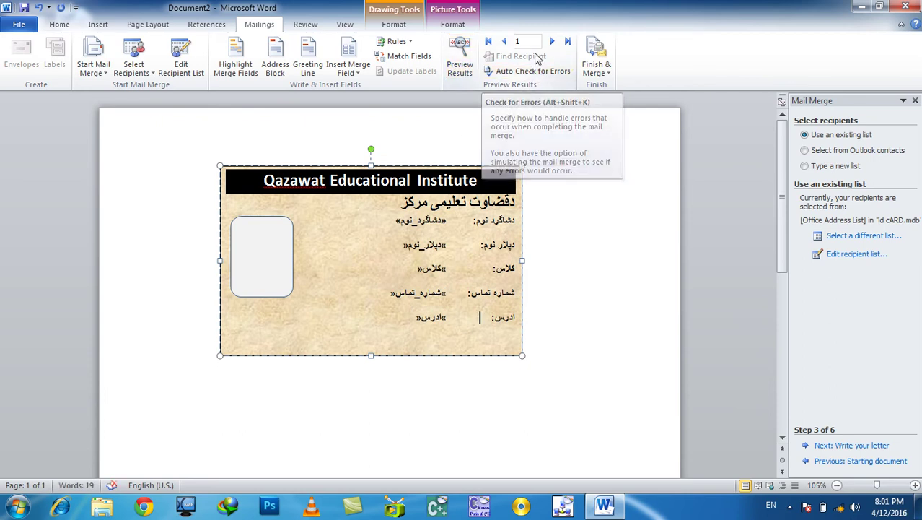
Step: Look through the Finish & Merge, Rules and Match Fields options unchanged, then show the References tab
left_click(591, 74)
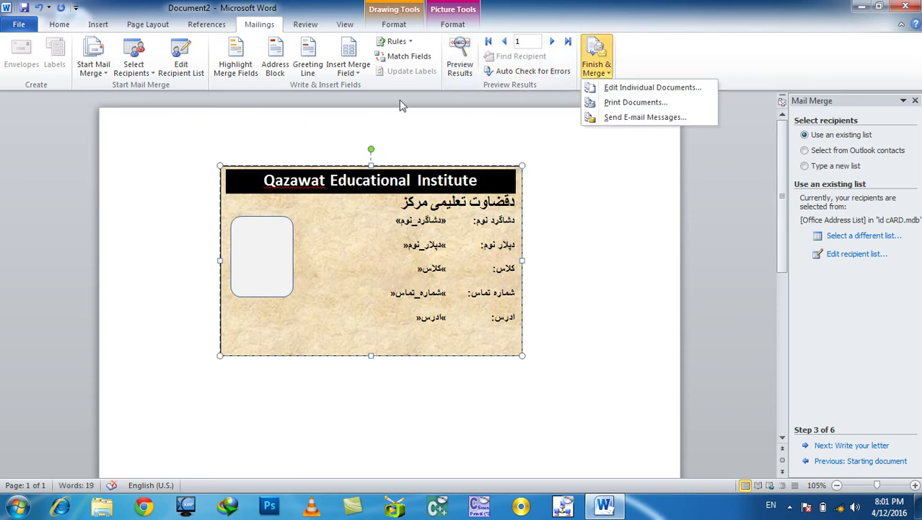
left_click(393, 44)
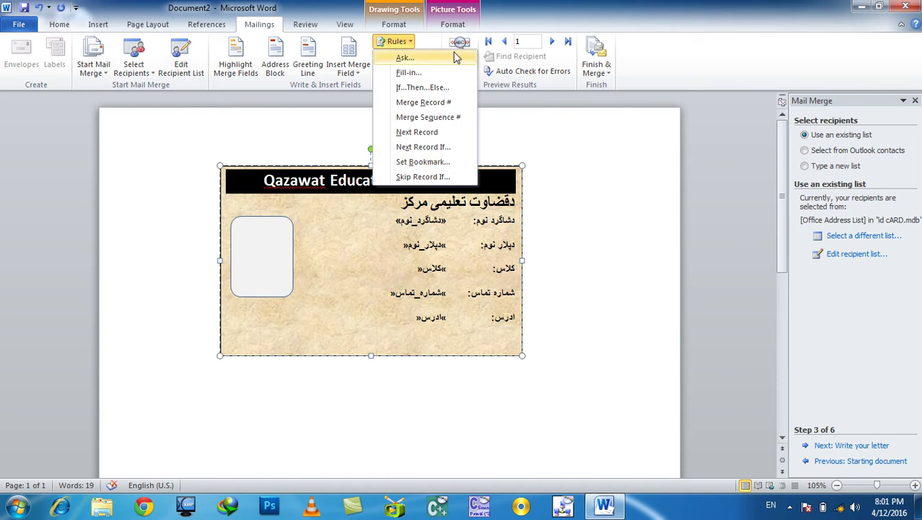
key("Escape")
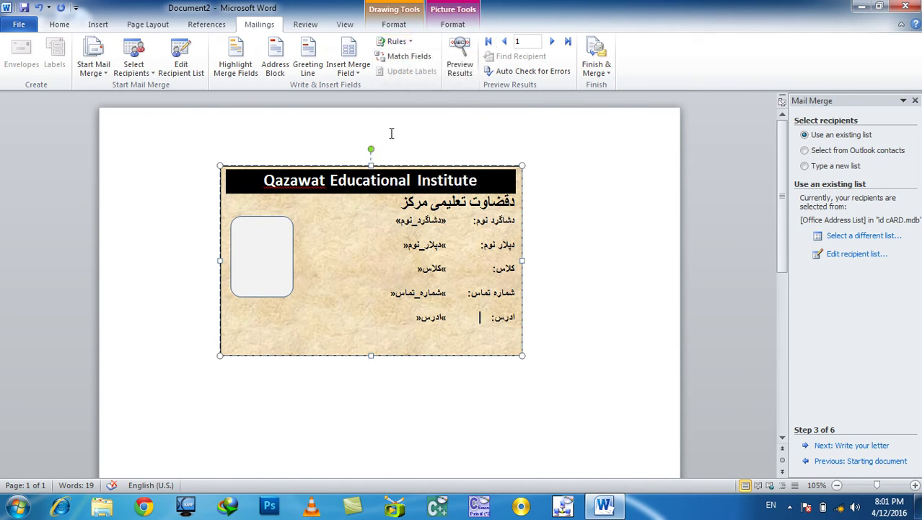
left_click(409, 57)
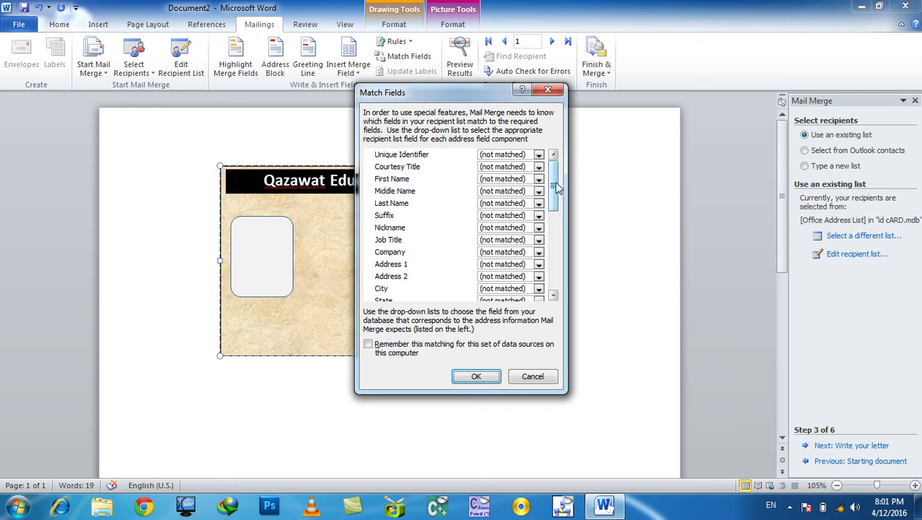
left_click(533, 377)
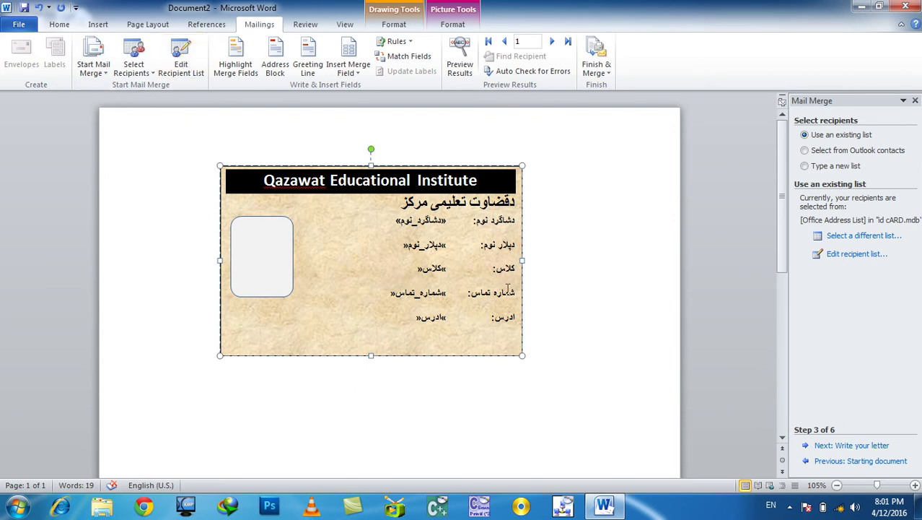
left_click(206, 23)
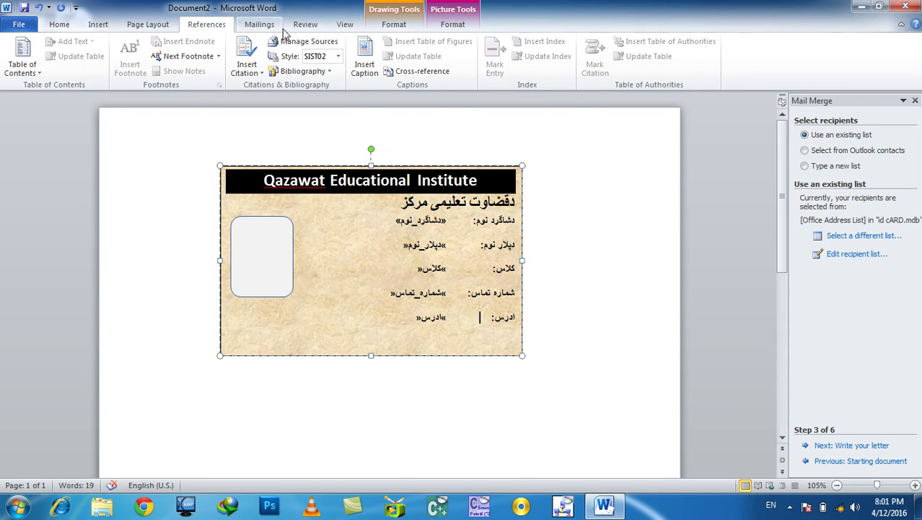
Step: In Edit Recipient List, uncheck and recheck the second student record, keeping both included
left_click(246, 29)
left_click(181, 57)
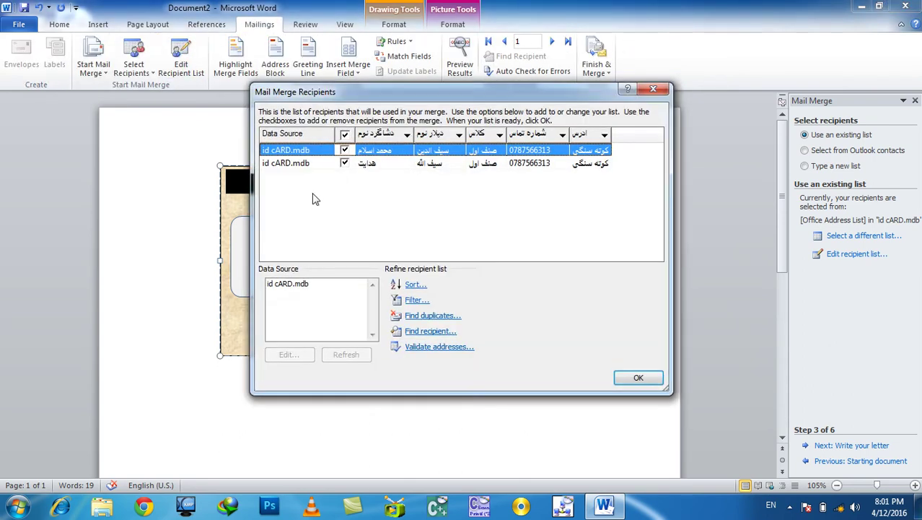
left_click(345, 164)
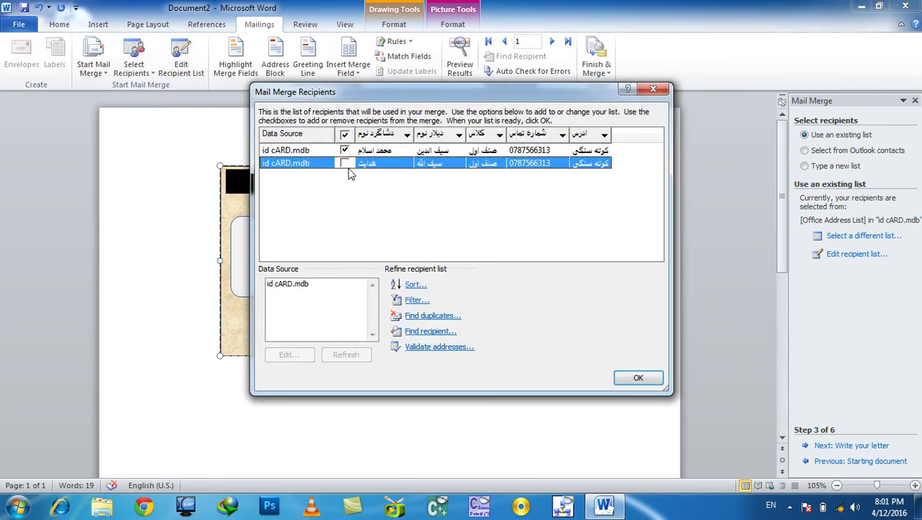
left_click(345, 163)
left_click(638, 378)
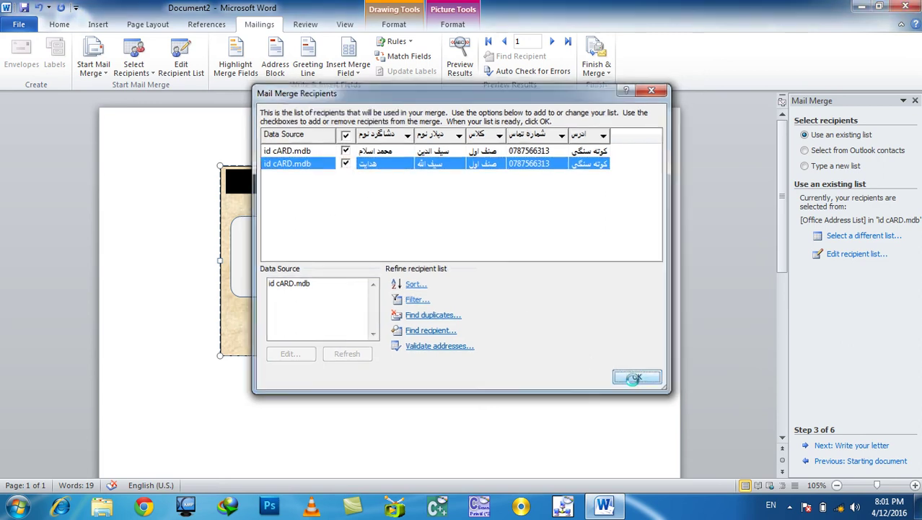
Step: Open Use Existing List but cancel, keeping the current data source, and deselect the card image
left_click(152, 72)
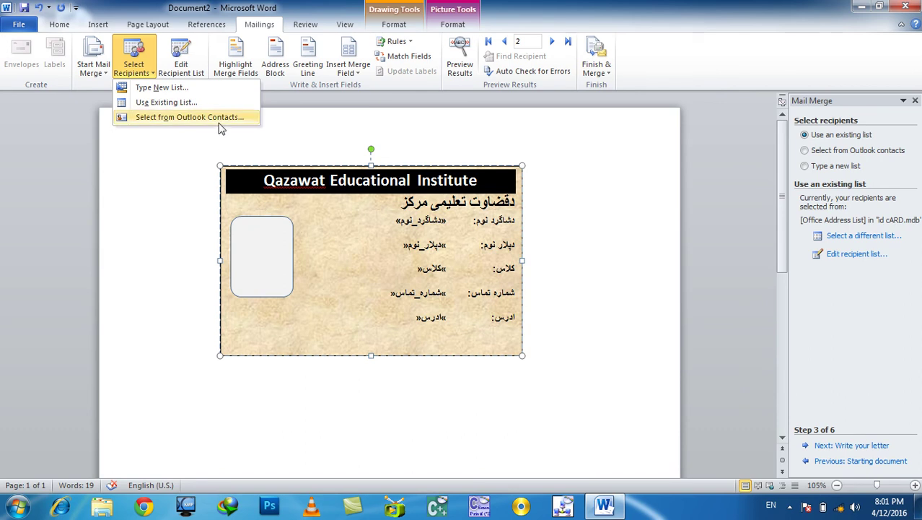
left_click(166, 103)
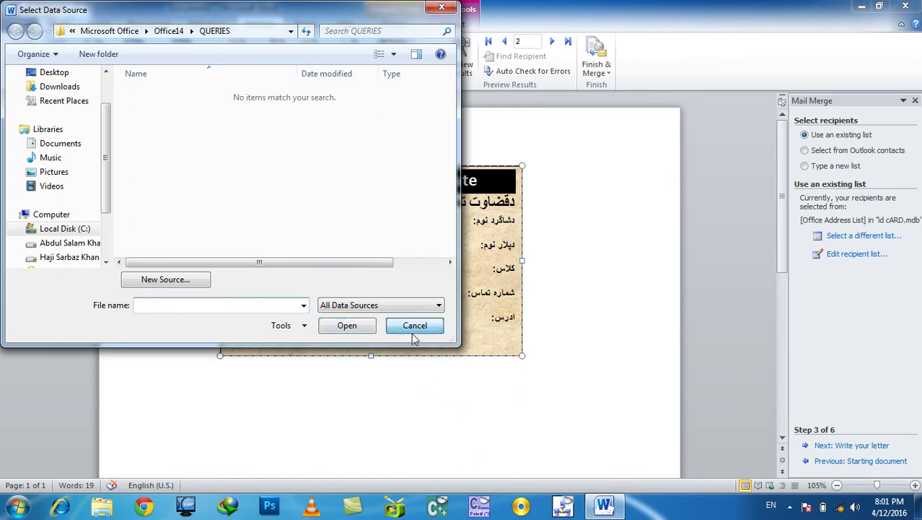
left_click(416, 328)
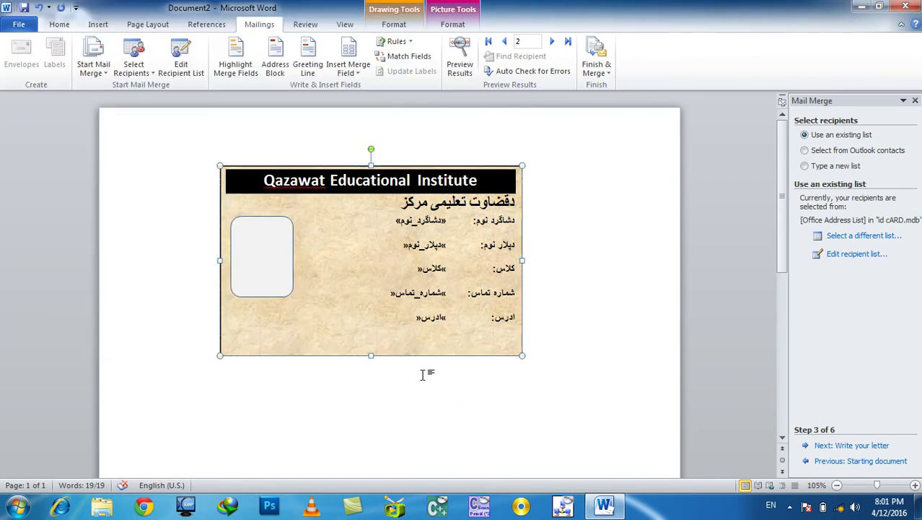
left_click(446, 377)
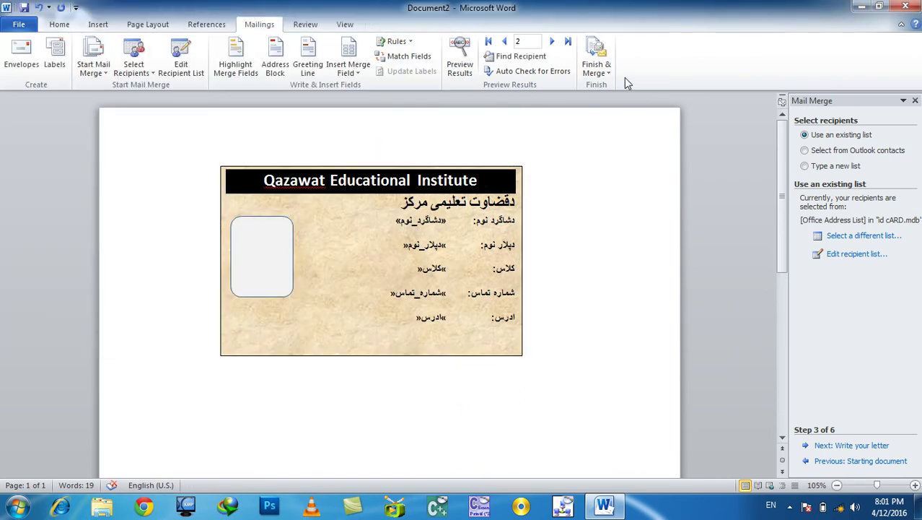
Step: Merge all records into a new document with Edit Individual Documents and review the cards
left_click(596, 64)
left_click(610, 87)
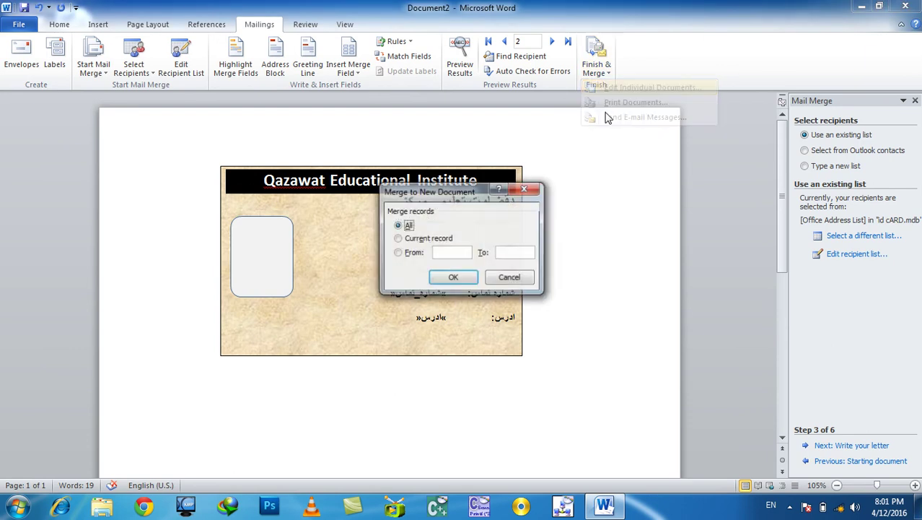
left_click(454, 277)
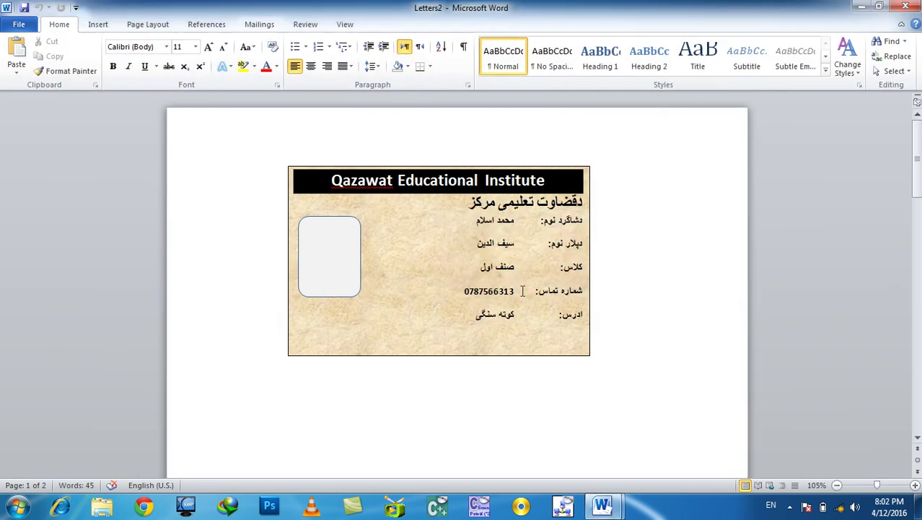
scroll(522, 291, "down", 10)
scroll(522, 288, "down", 6)
scroll(523, 290, "down", 4)
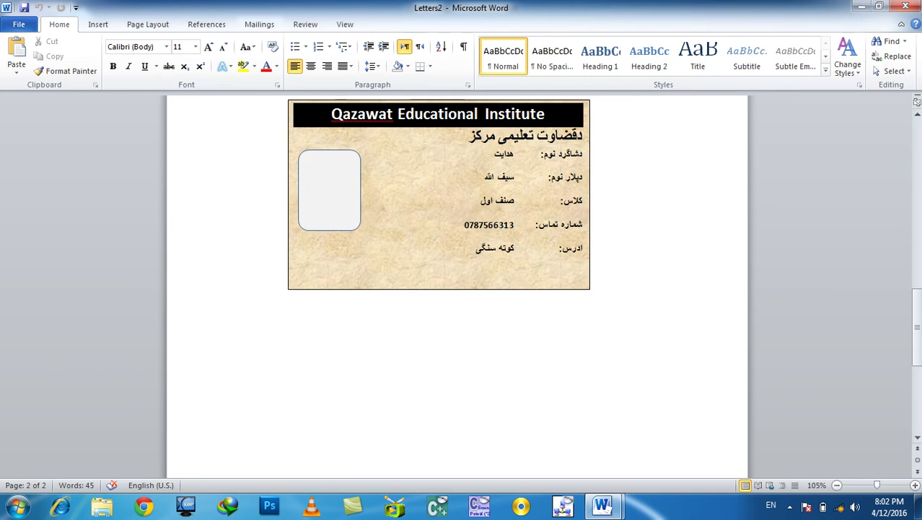
scroll(291, 115, "up", 3)
scroll(243, 94, "up", 3)
Step: Close Letters2 and Document2 without saving, exiting Word
left_click(259, 24)
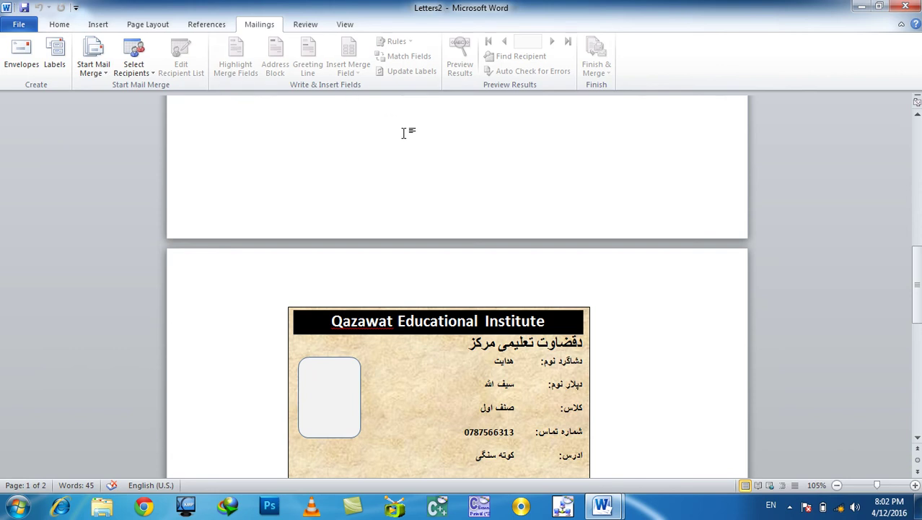
left_click(906, 7)
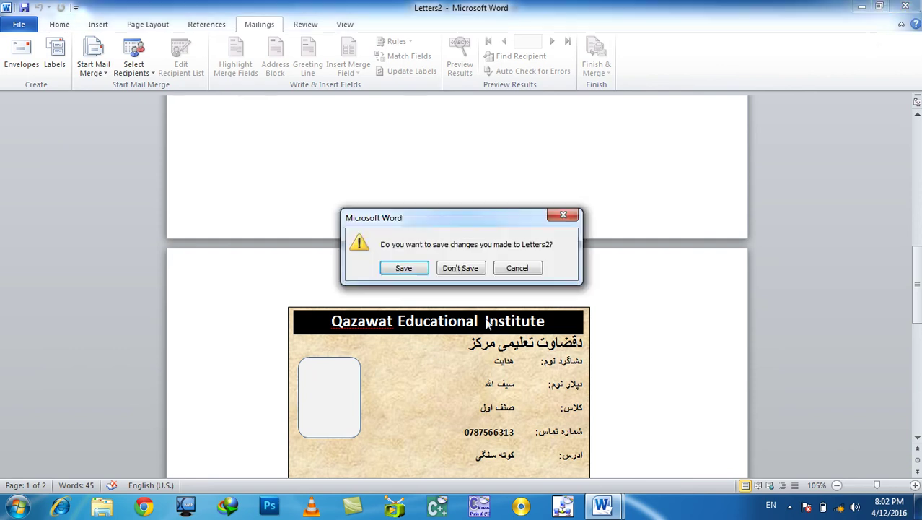
left_click(466, 268)
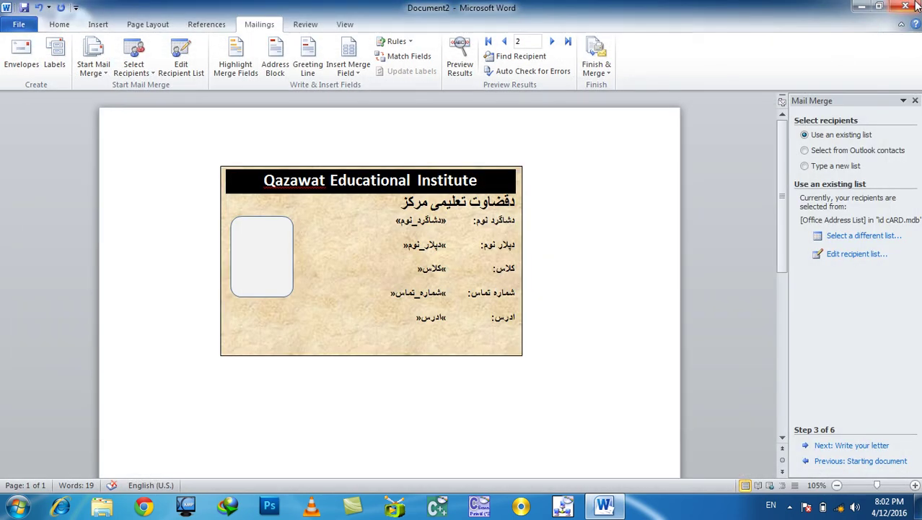
left_click(475, 278)
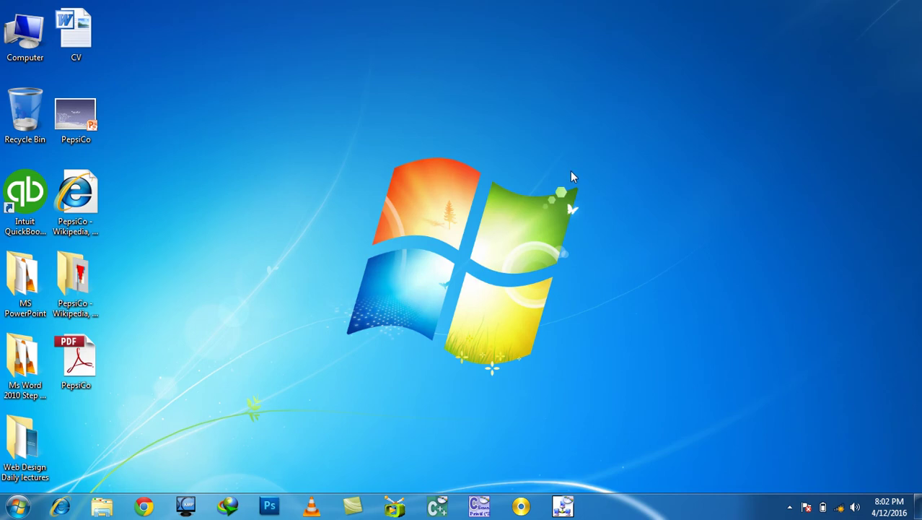